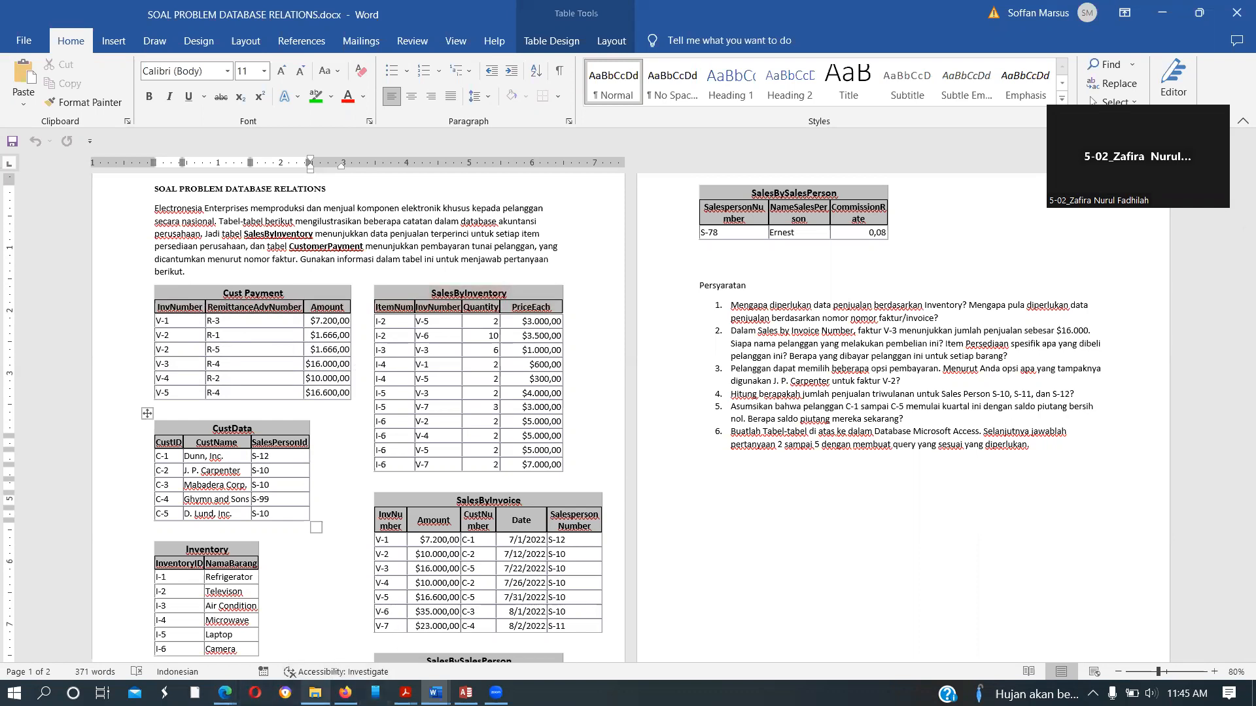
# Switch to File Explorer and select CustPayment.xlsx in the Core AIS Simkin folder.
pyautogui.moveTo(345, 693)
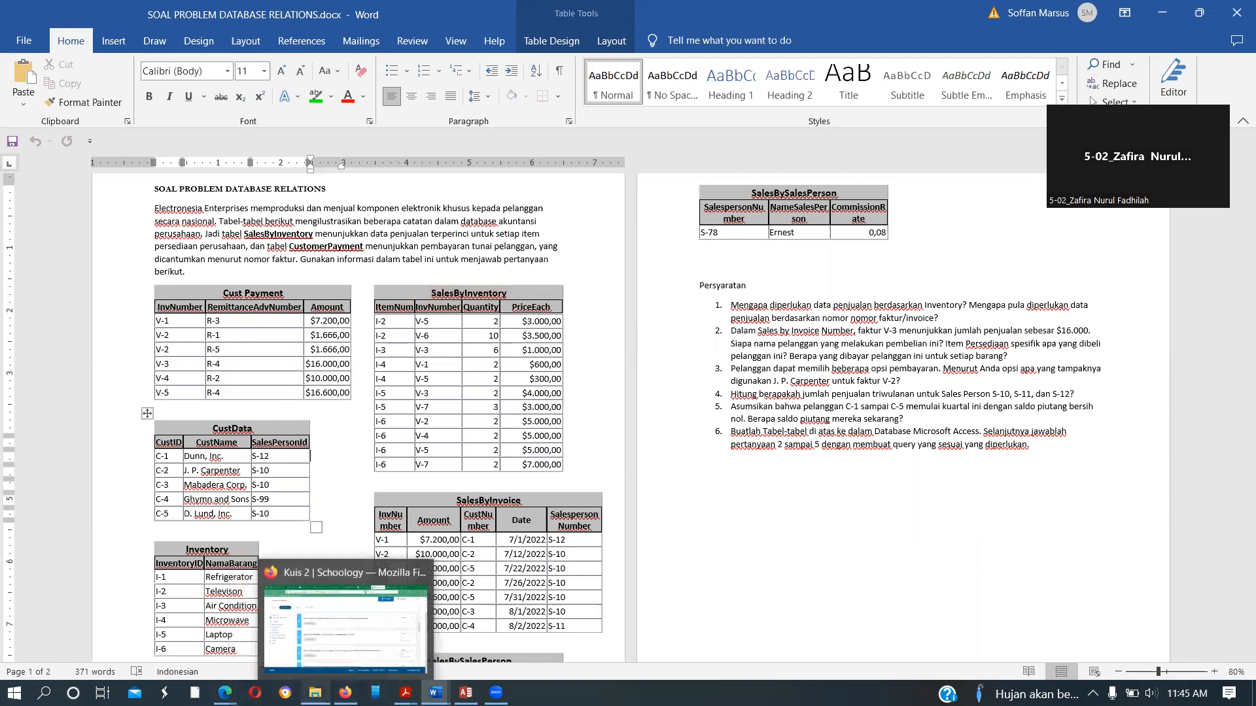
pyautogui.click(315, 693)
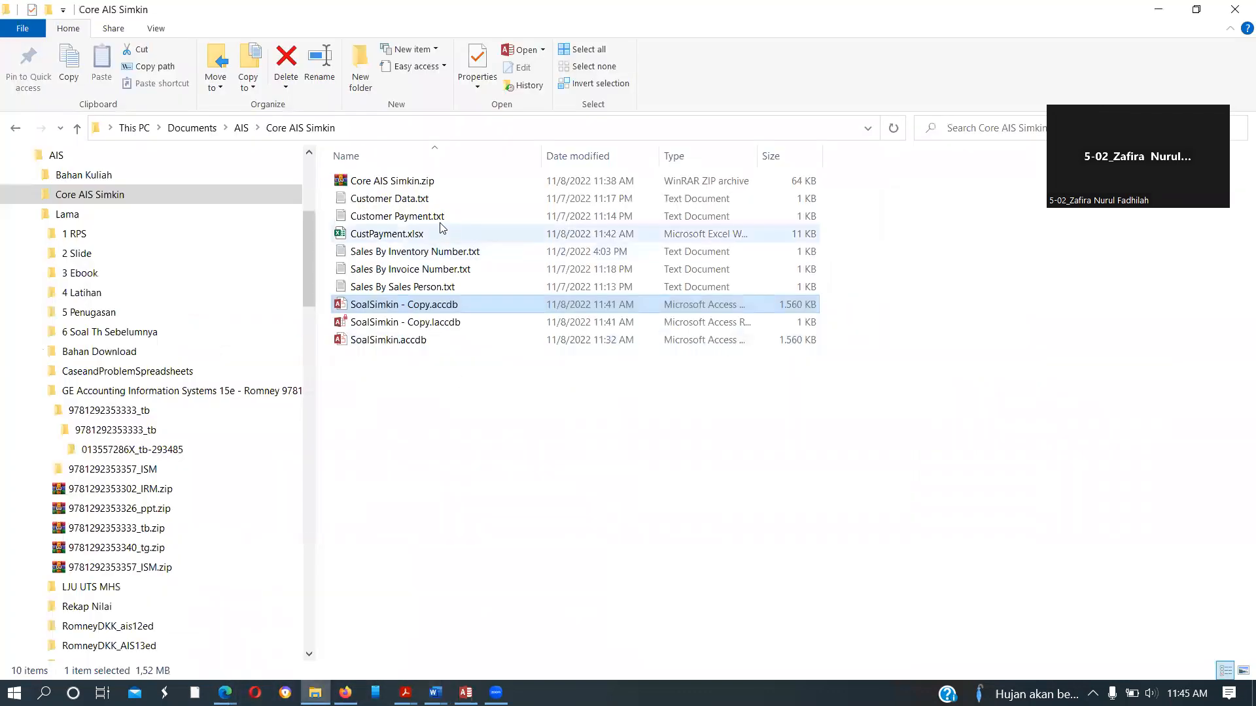
pyautogui.click(413, 240)
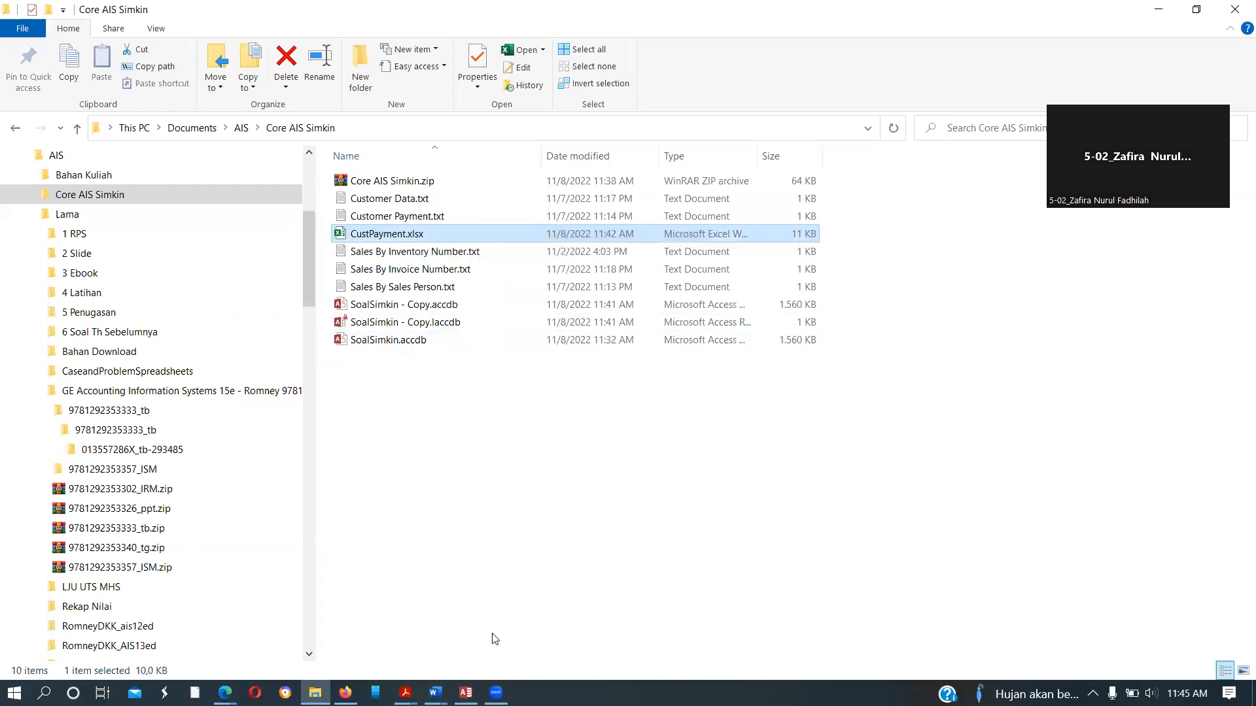
# Switch to Access and start importing the Excel file CustPayment.xlsx from Documents\AIS\Core AIS Simkin into a new table.
pyautogui.click(466, 694)
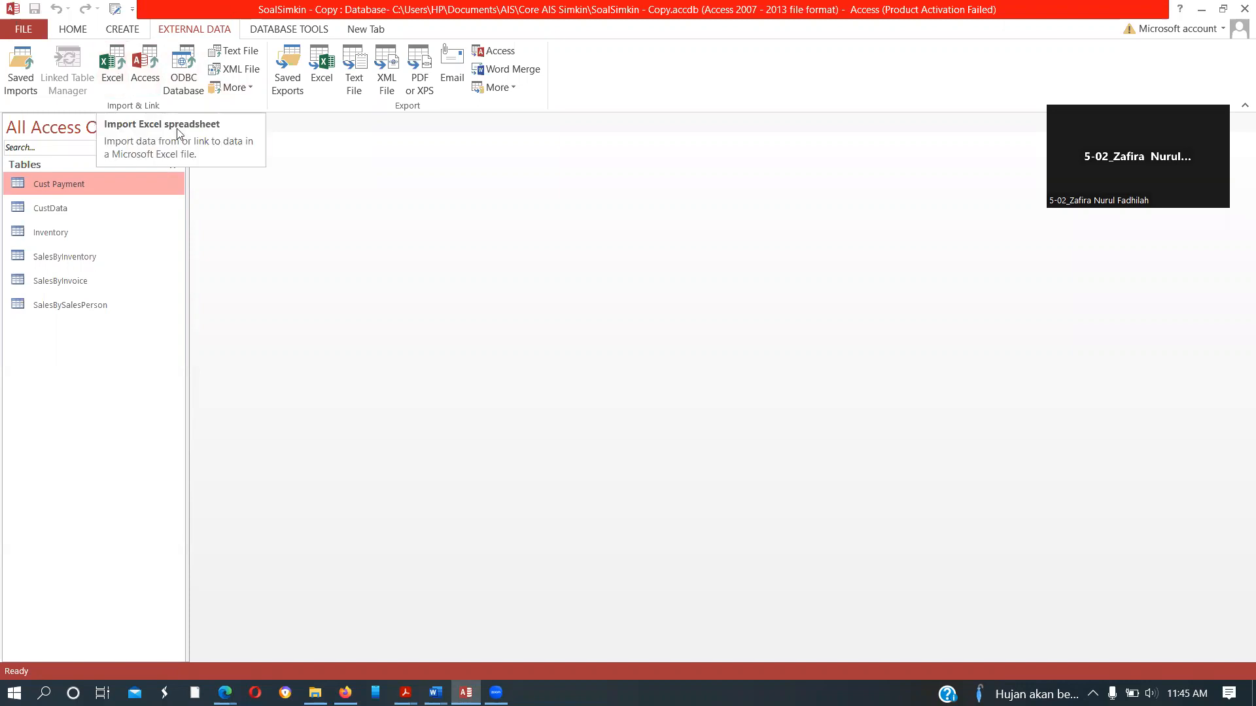
pyautogui.click(116, 64)
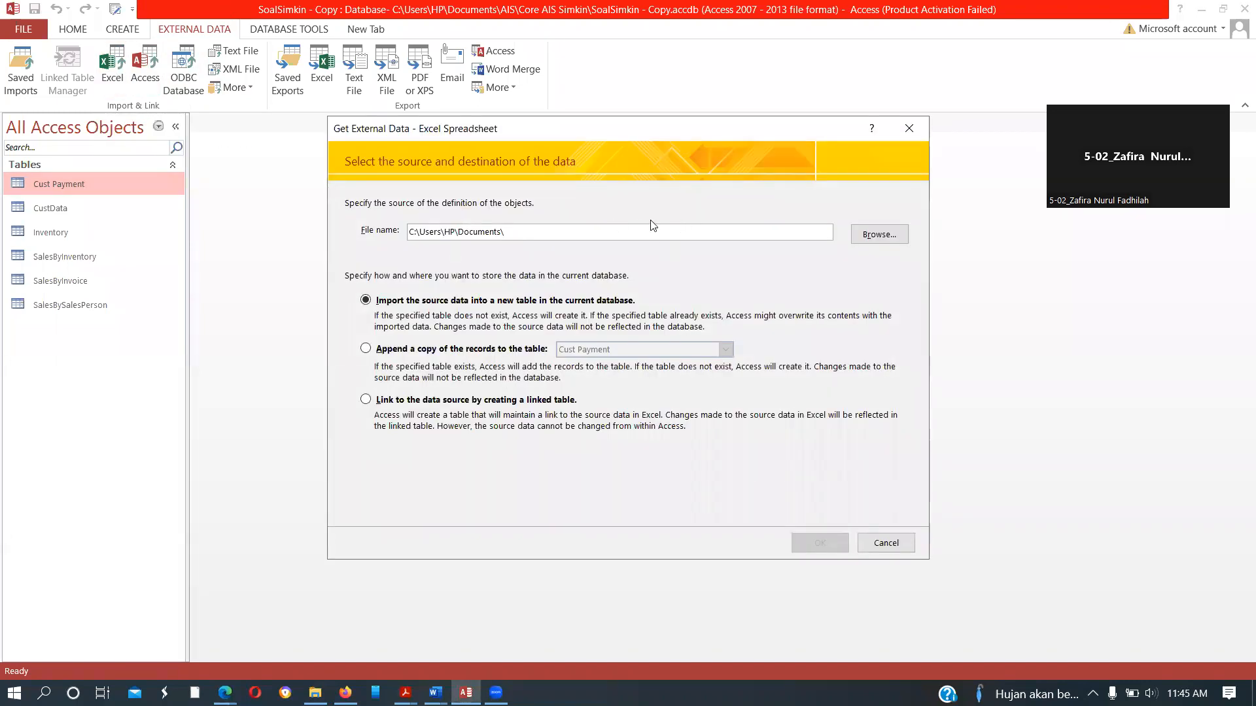
pyautogui.click(859, 234)
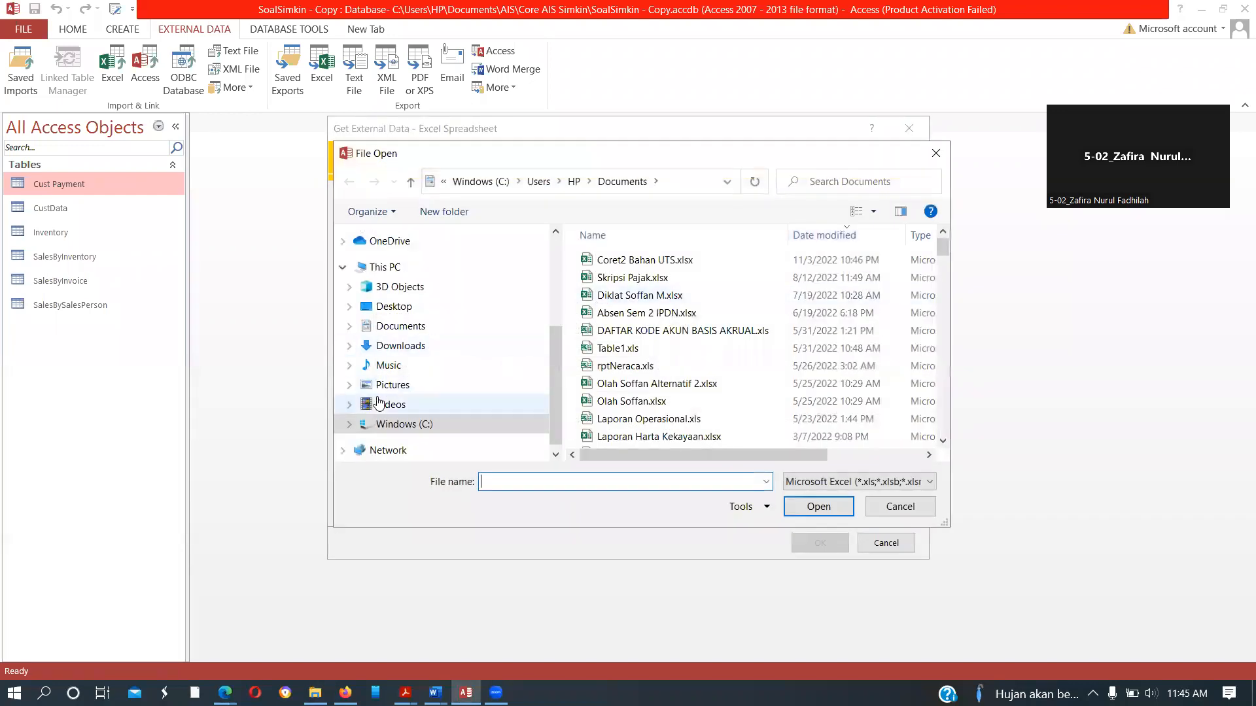
pyautogui.click(349, 326)
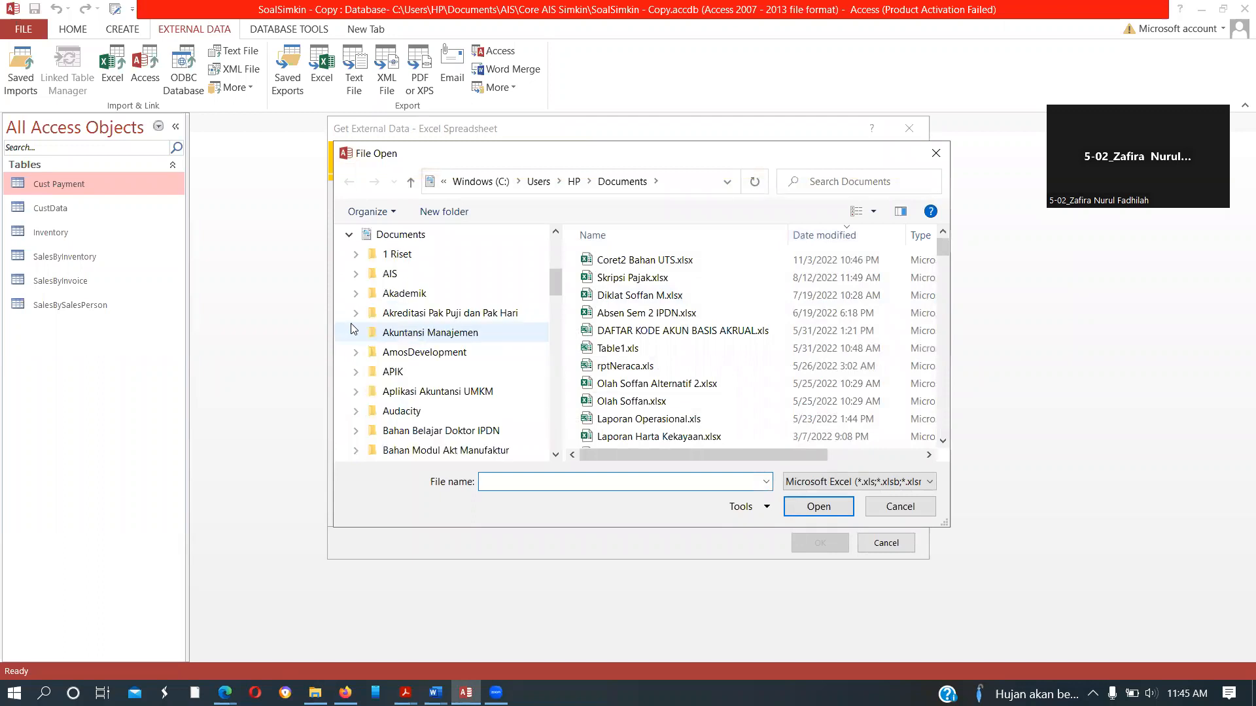
pyautogui.click(356, 274)
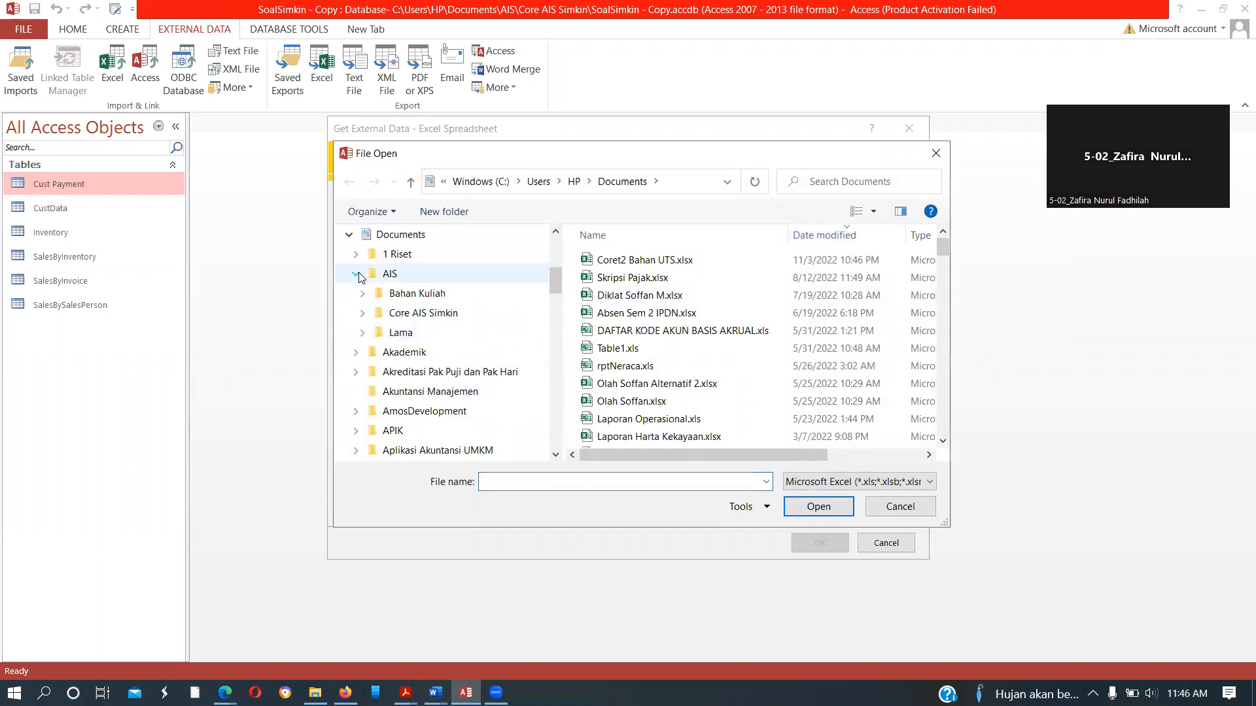
pyautogui.click(417, 320)
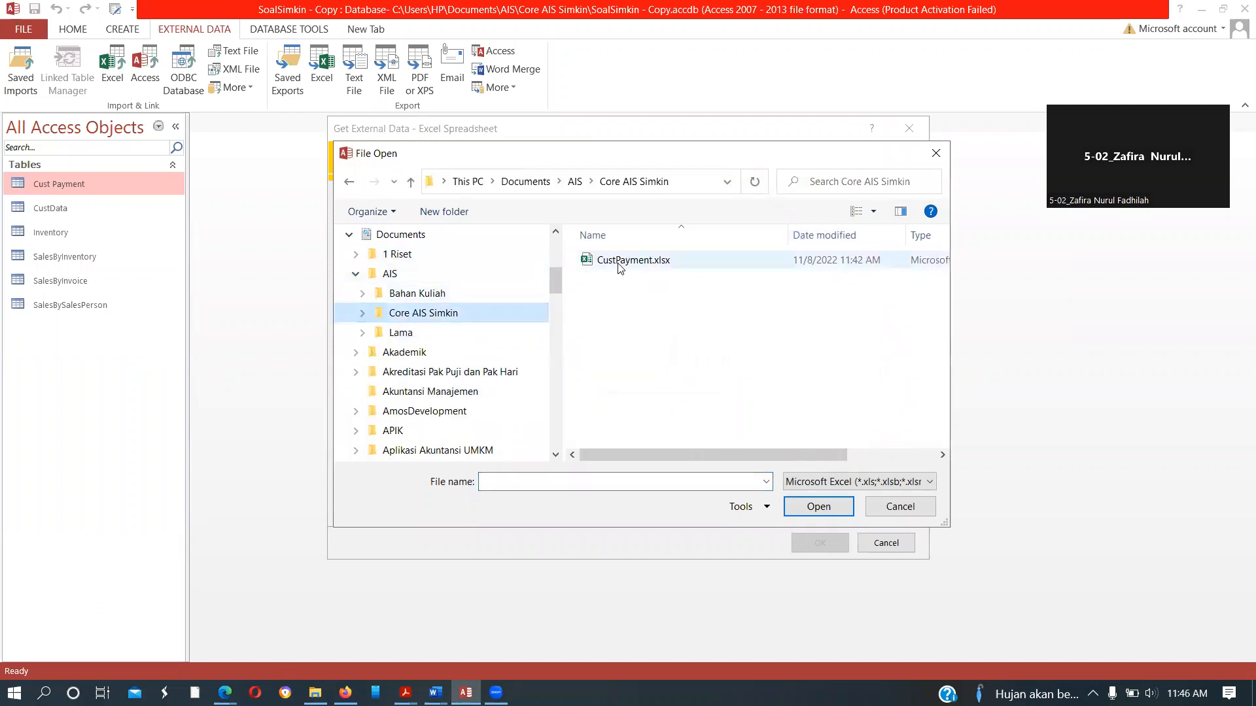
pyautogui.click(618, 265)
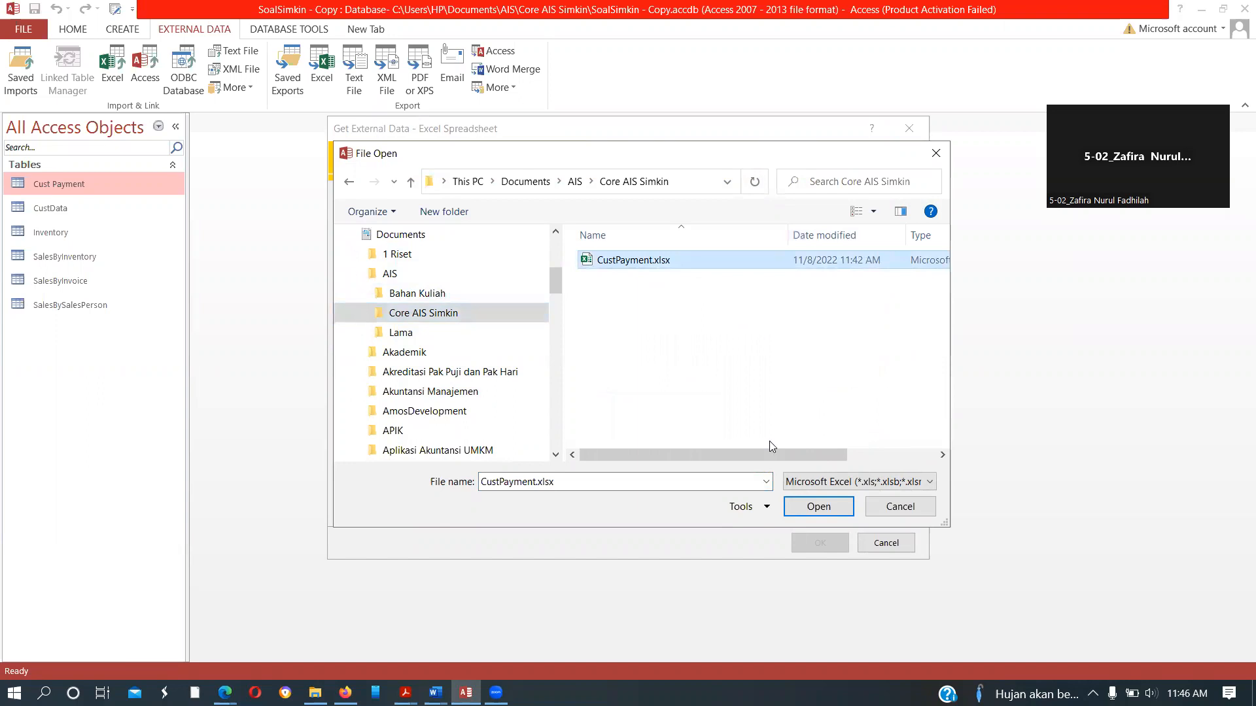
pyautogui.click(826, 507)
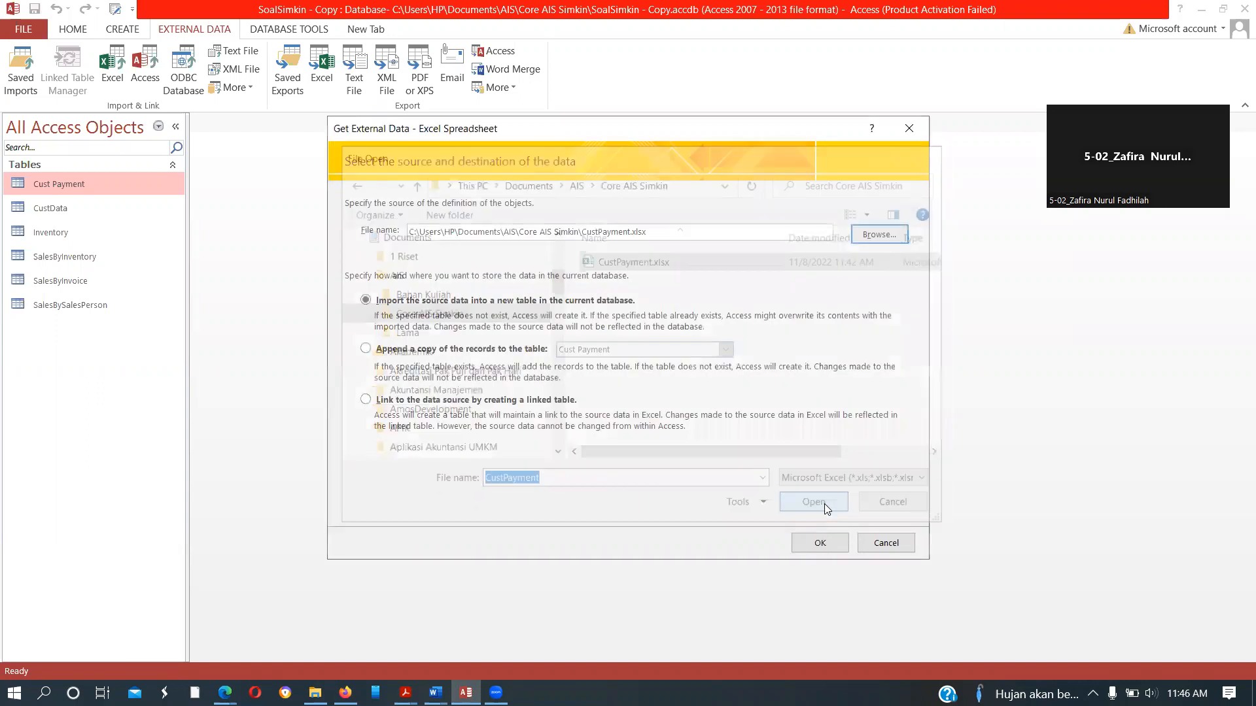
pyautogui.click(819, 544)
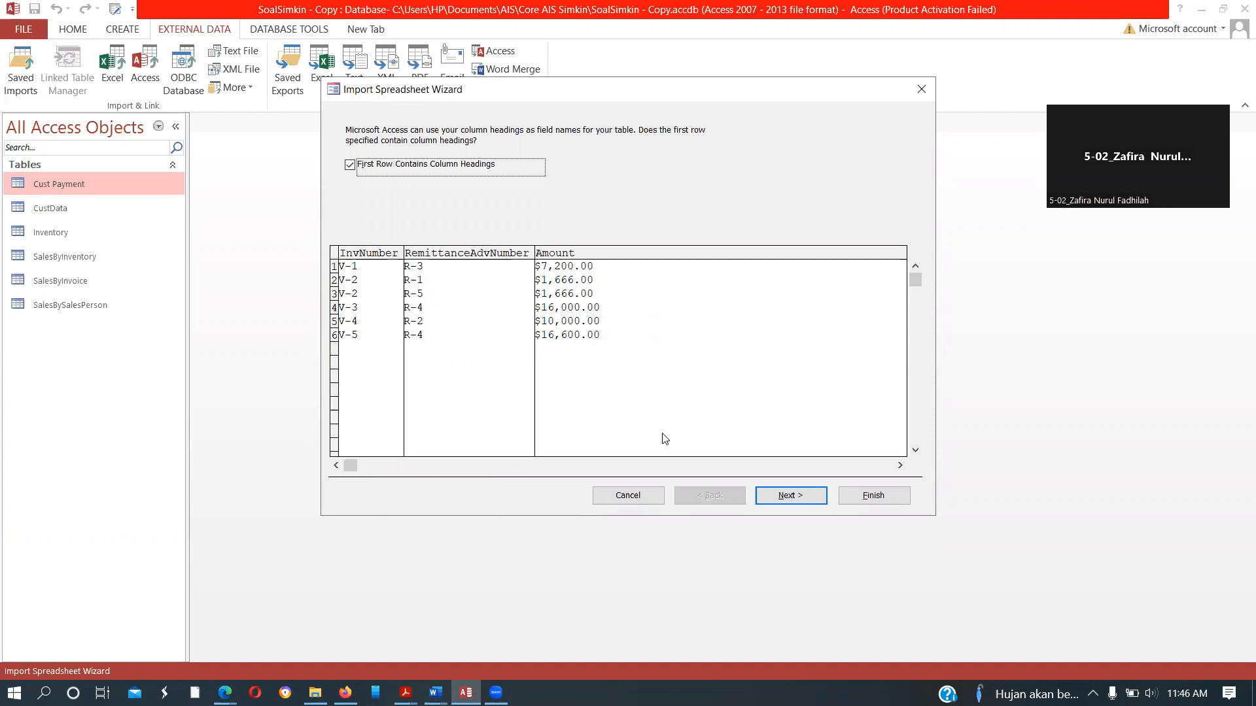
# Keep the first row as column headings and review the field options of InvNumber, RemittanceAdvNumber and Amount.
pyautogui.click(782, 497)
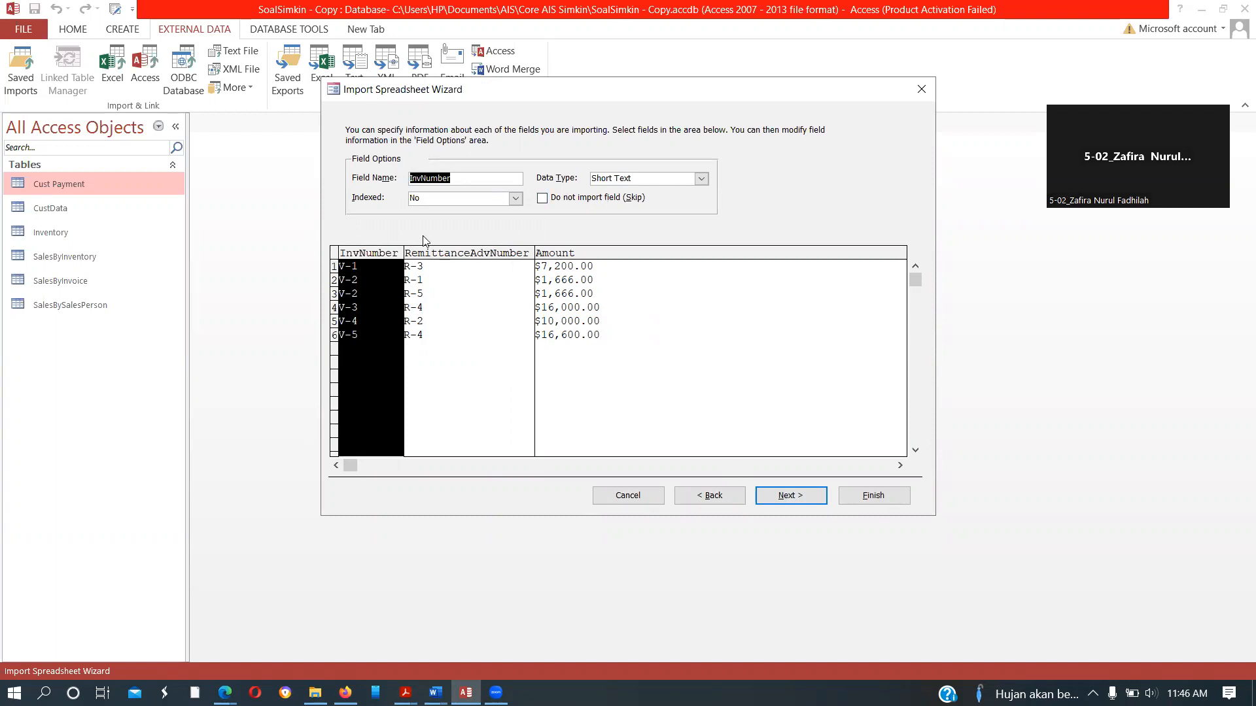
pyautogui.click(438, 256)
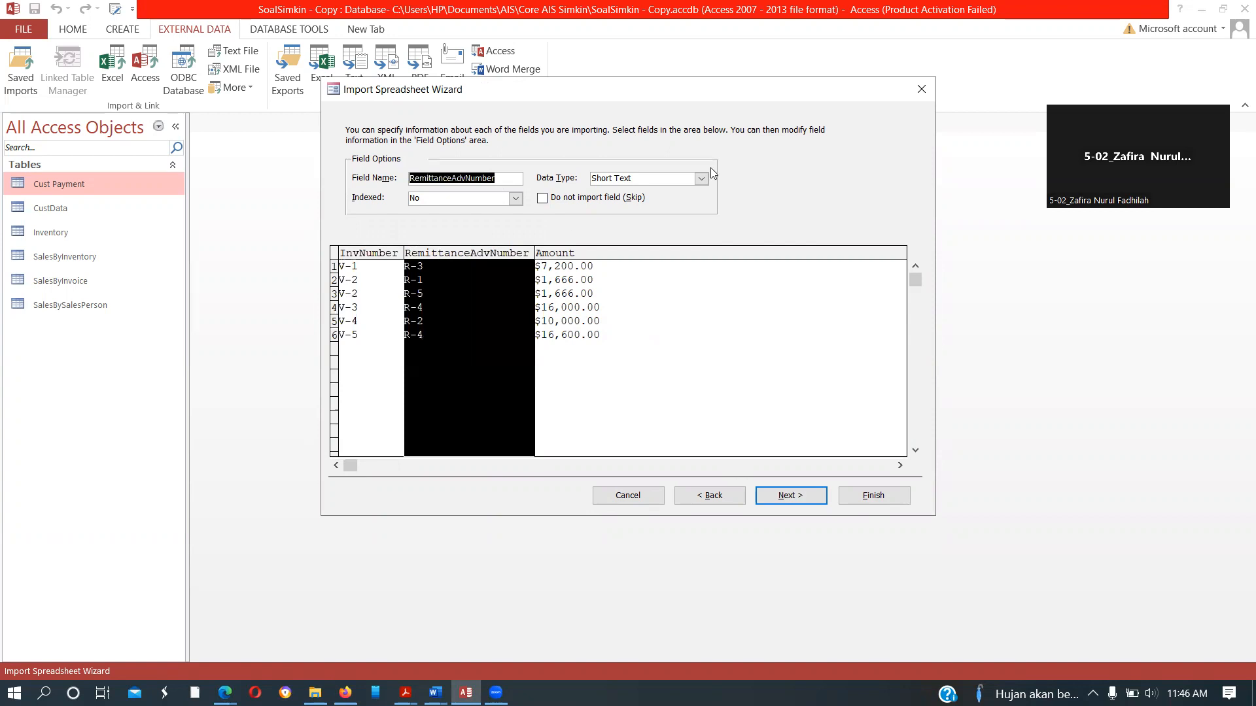
pyautogui.click(601, 253)
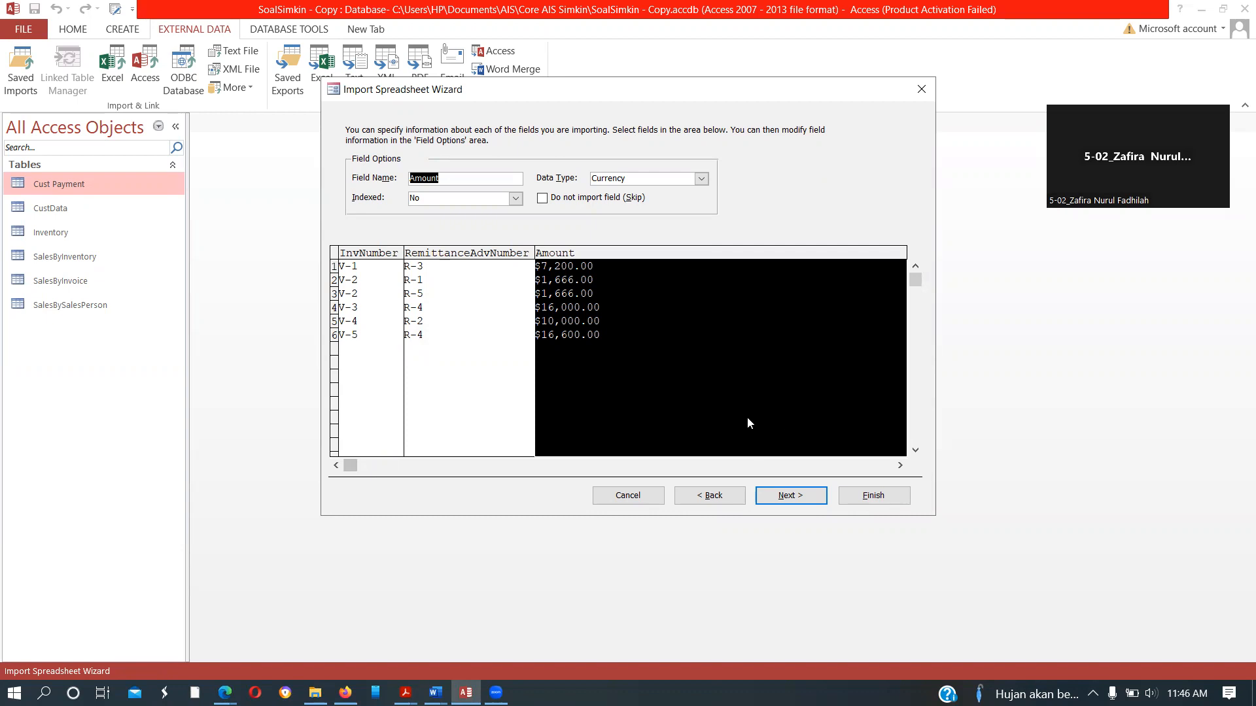
pyautogui.click(784, 496)
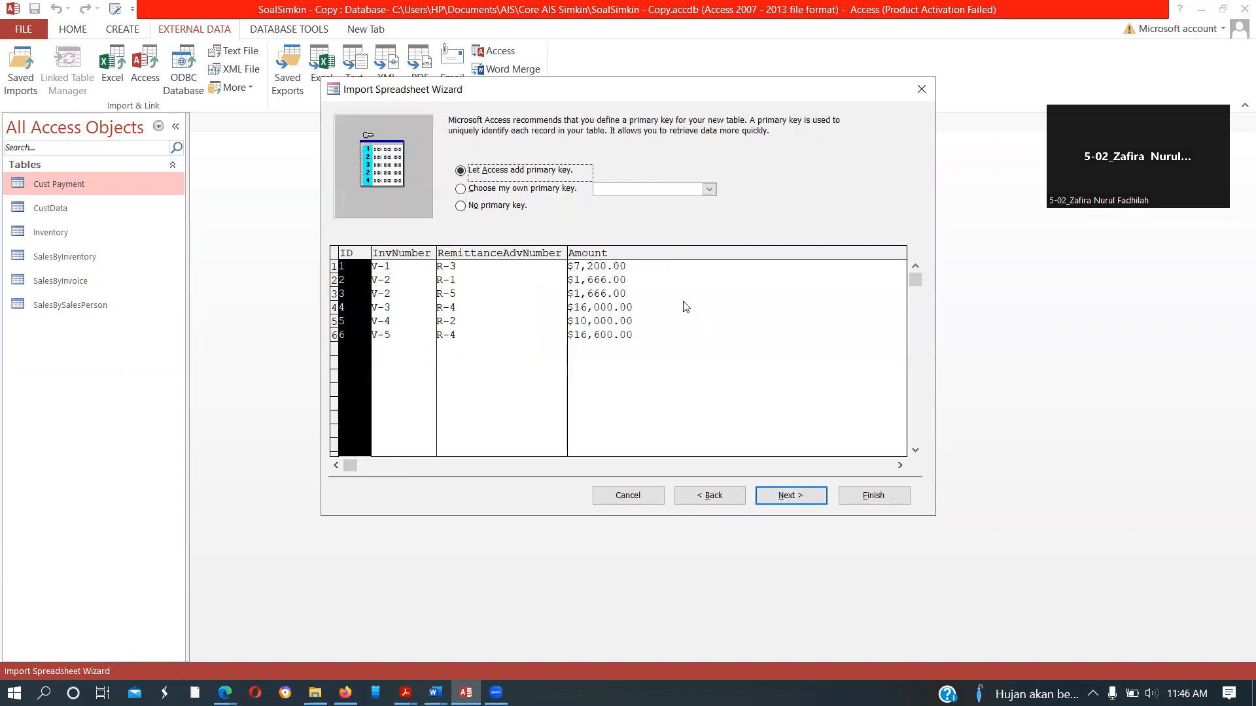
# Finish the import into table Sheet1 with no primary key and without saving the import steps.
pyautogui.click(517, 189)
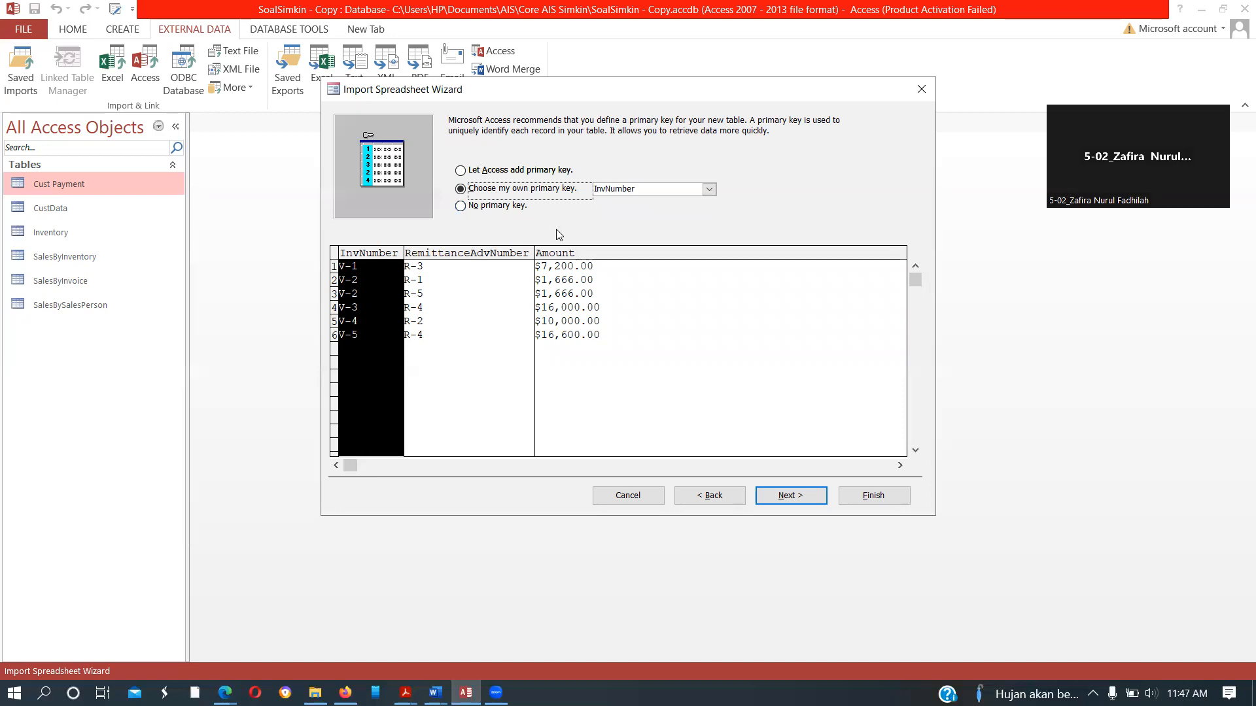
pyautogui.click(498, 207)
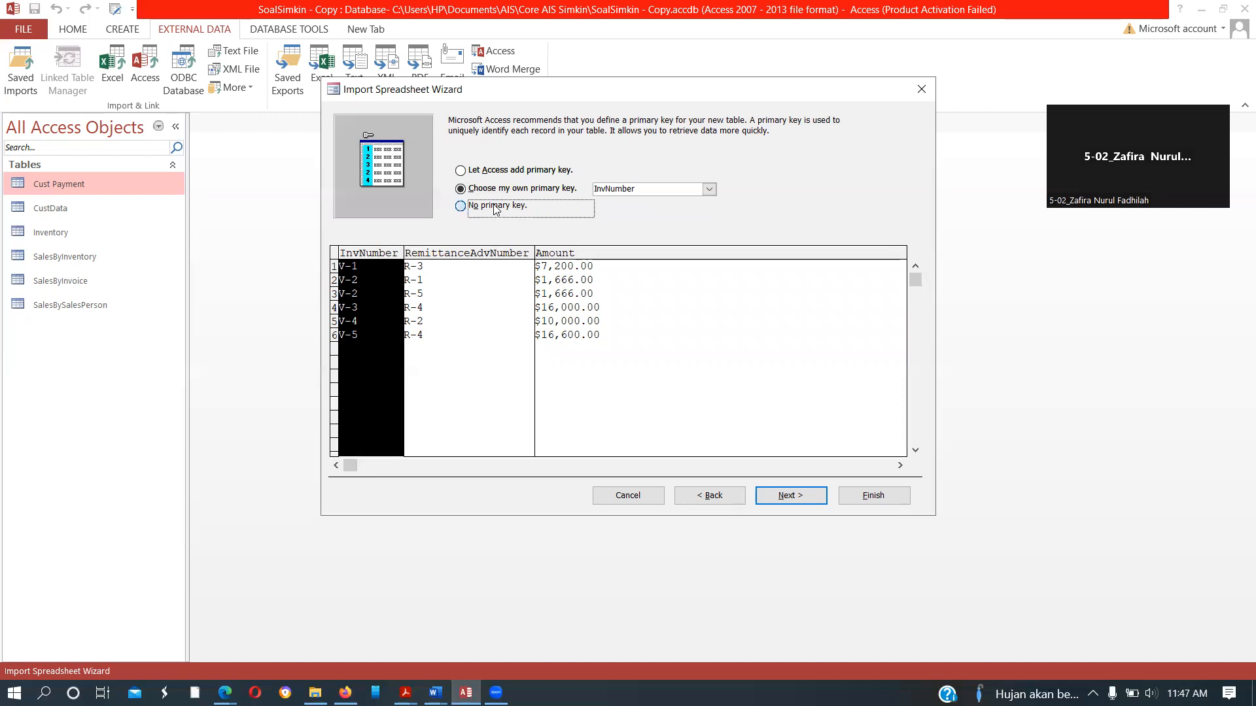
pyautogui.click(773, 494)
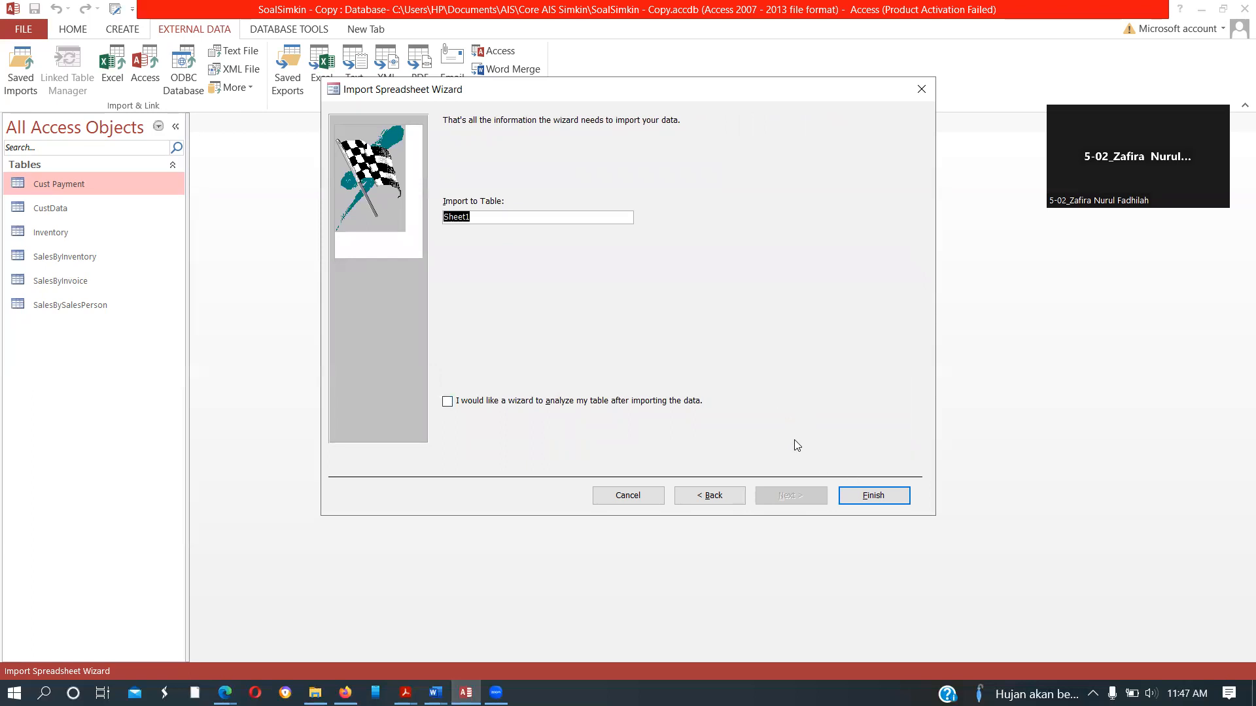
pyautogui.click(859, 499)
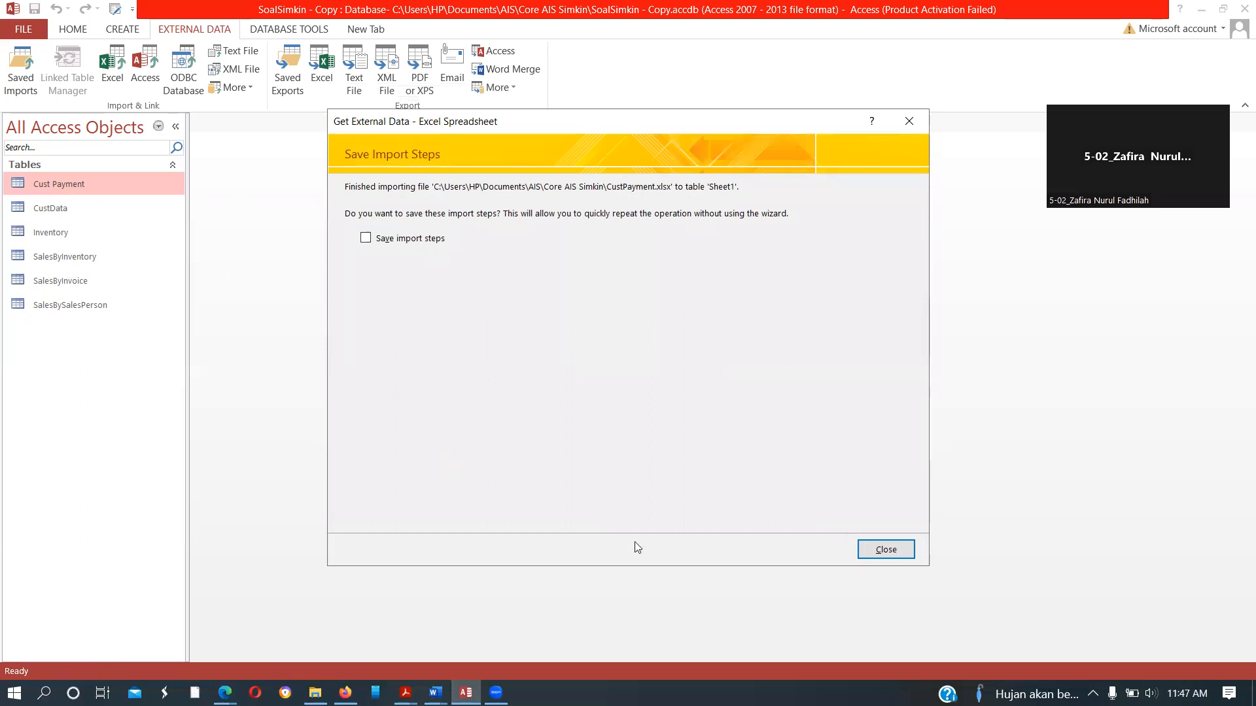
pyautogui.click(872, 556)
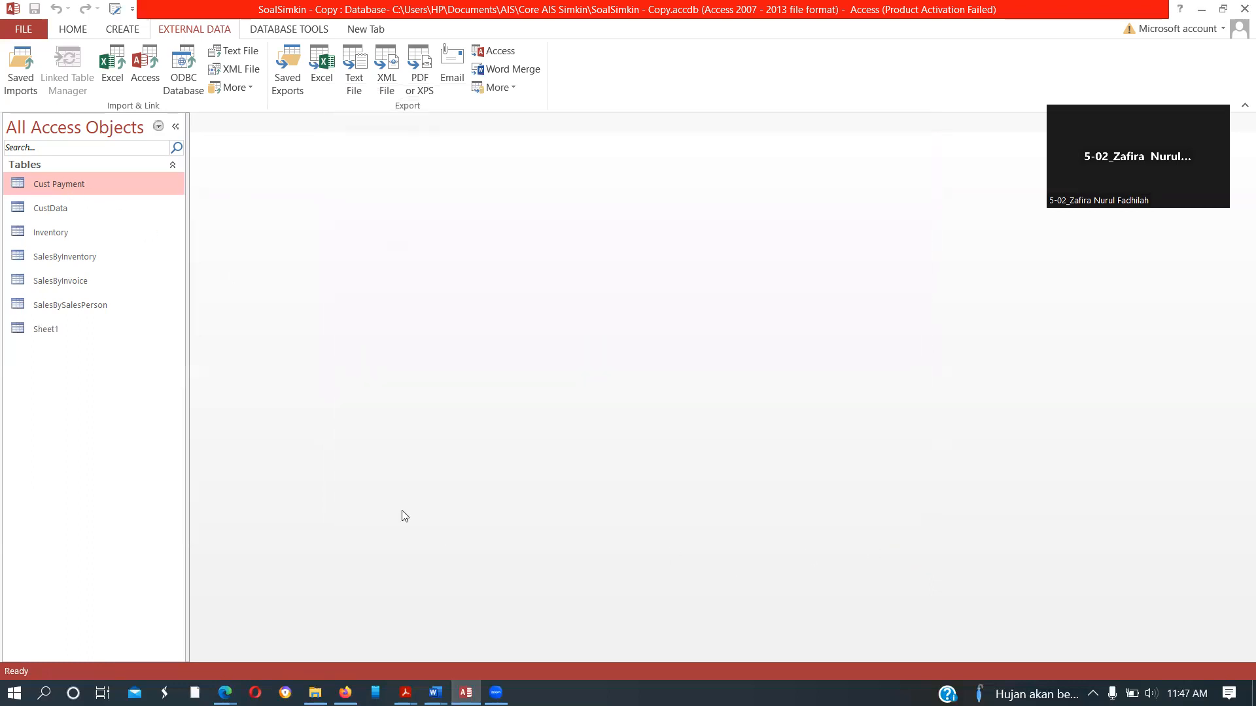
# Try to delete the imported Sheet1 table.
pyautogui.click(50, 333)
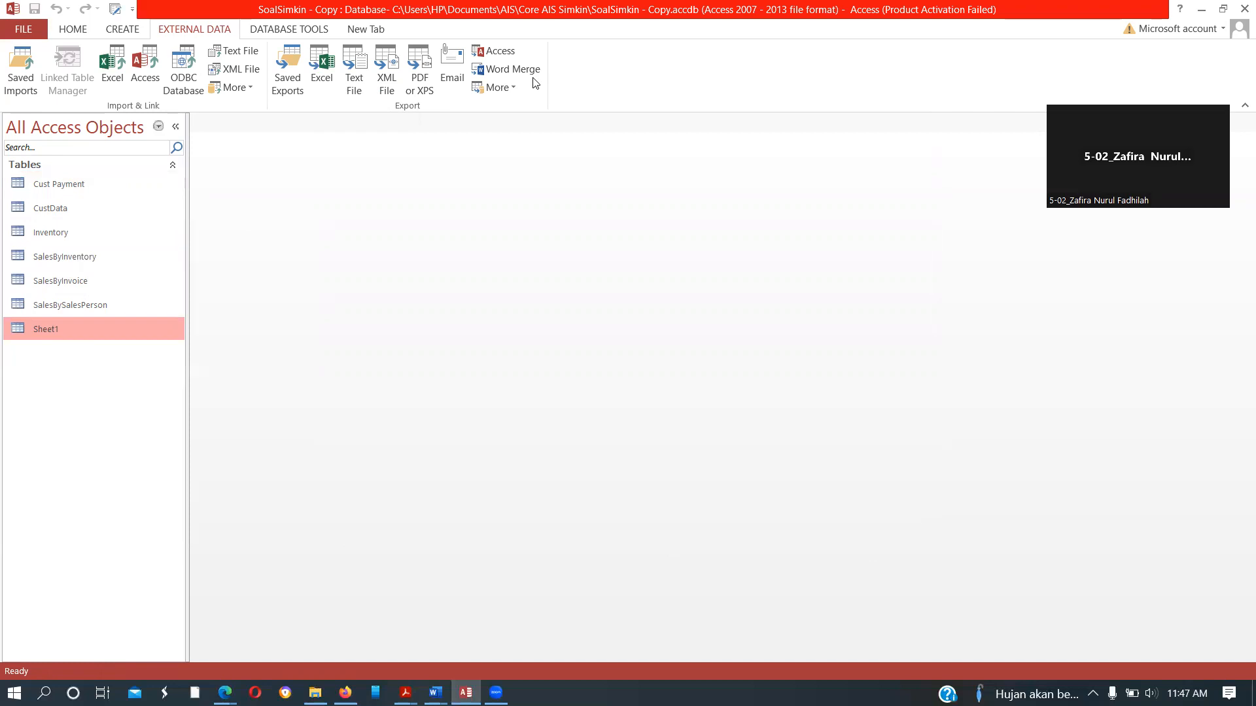
pyautogui.press('Delete')
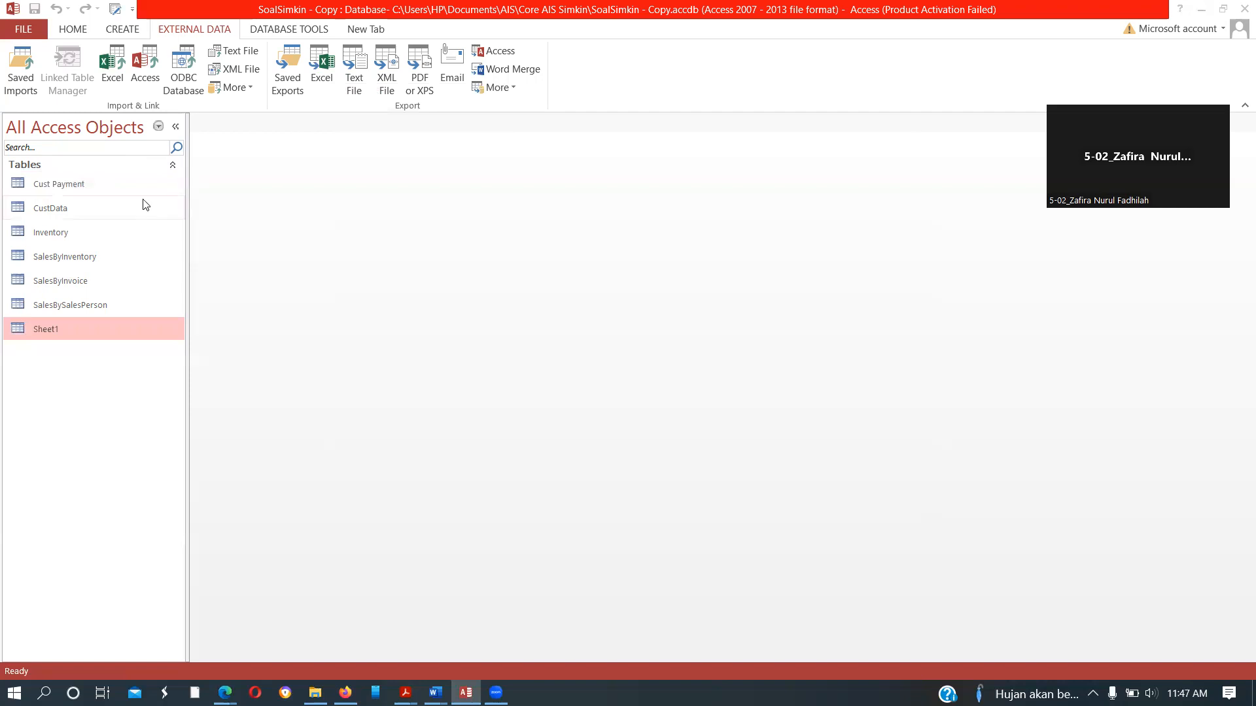
# Open the Relationships window and check the list of tables that can be added to the diagram.
pyautogui.click(293, 32)
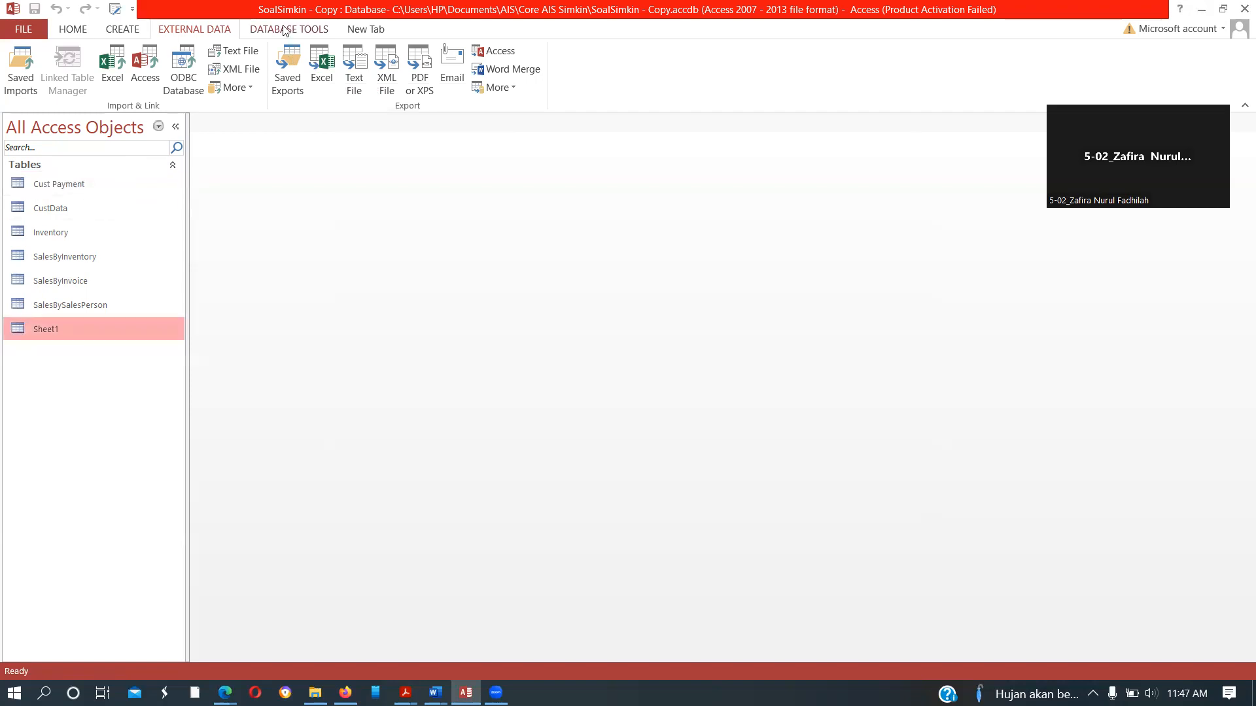
pyautogui.click(290, 31)
pyautogui.click(194, 55)
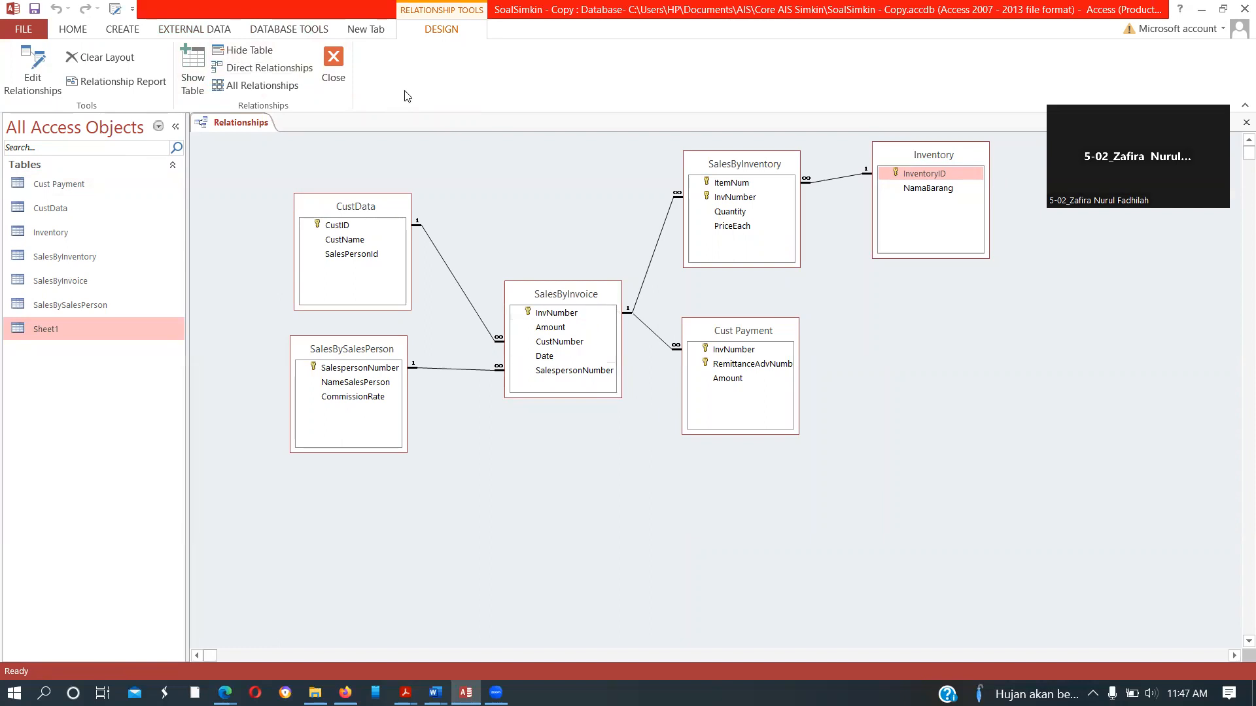
pyautogui.click(194, 60)
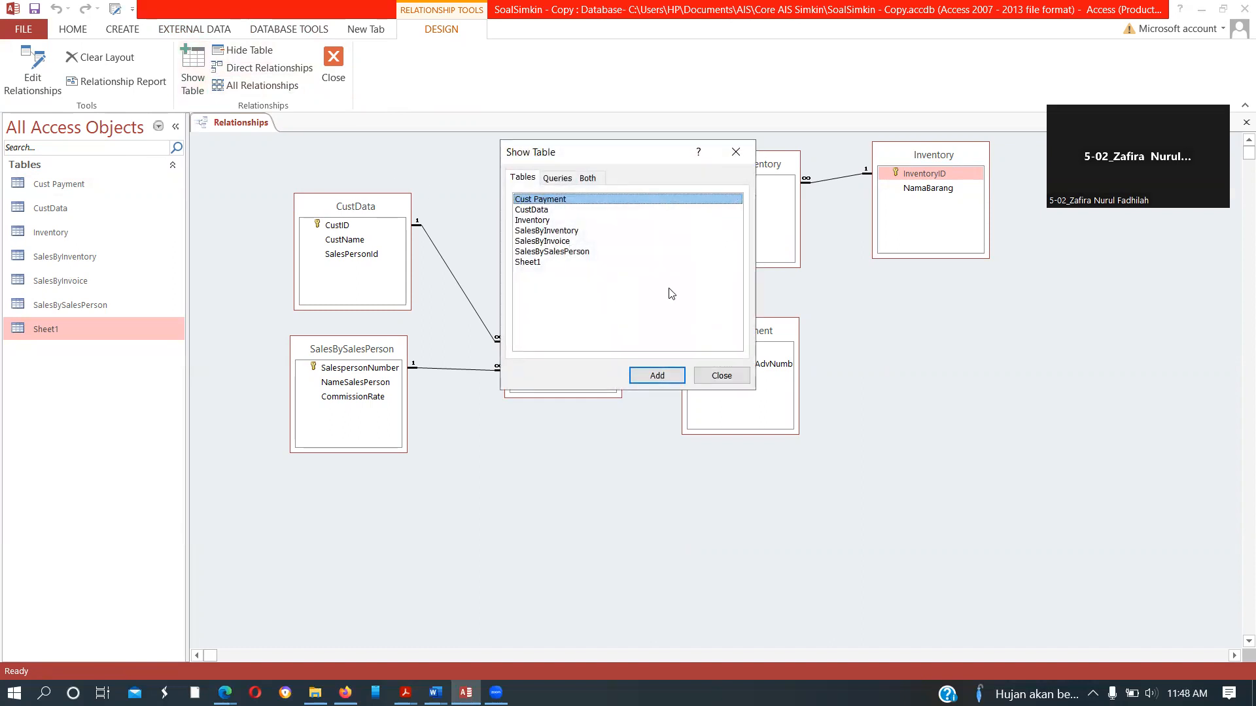
pyautogui.click(722, 375)
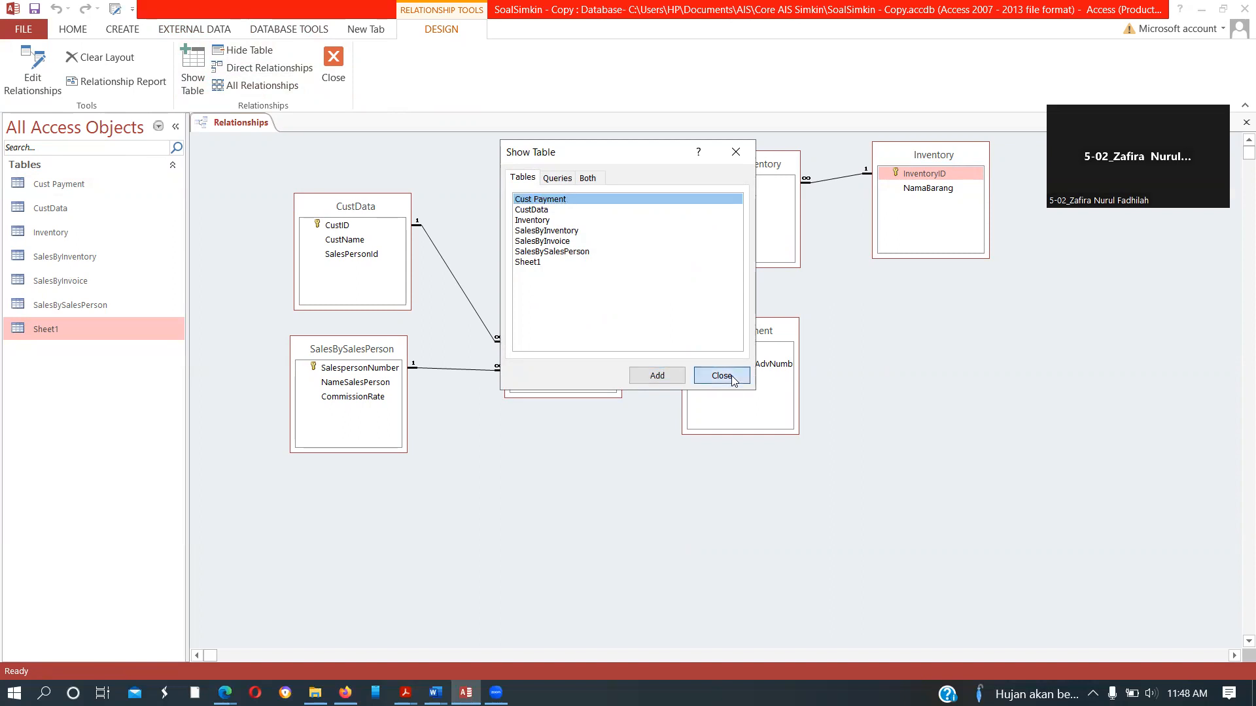
# Delete the relationship between the CustData and SalesByInvoice tables.
pyautogui.click(452, 278)
pyautogui.rightClick(452, 278)
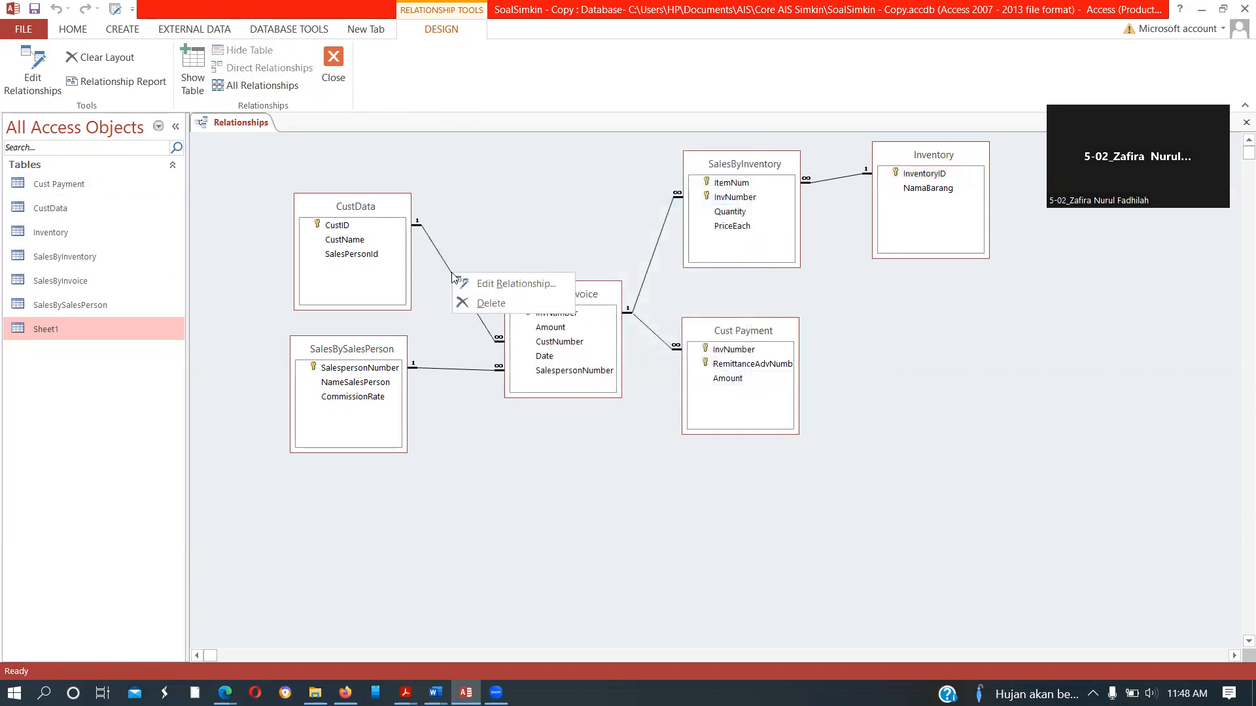
pyautogui.click(479, 301)
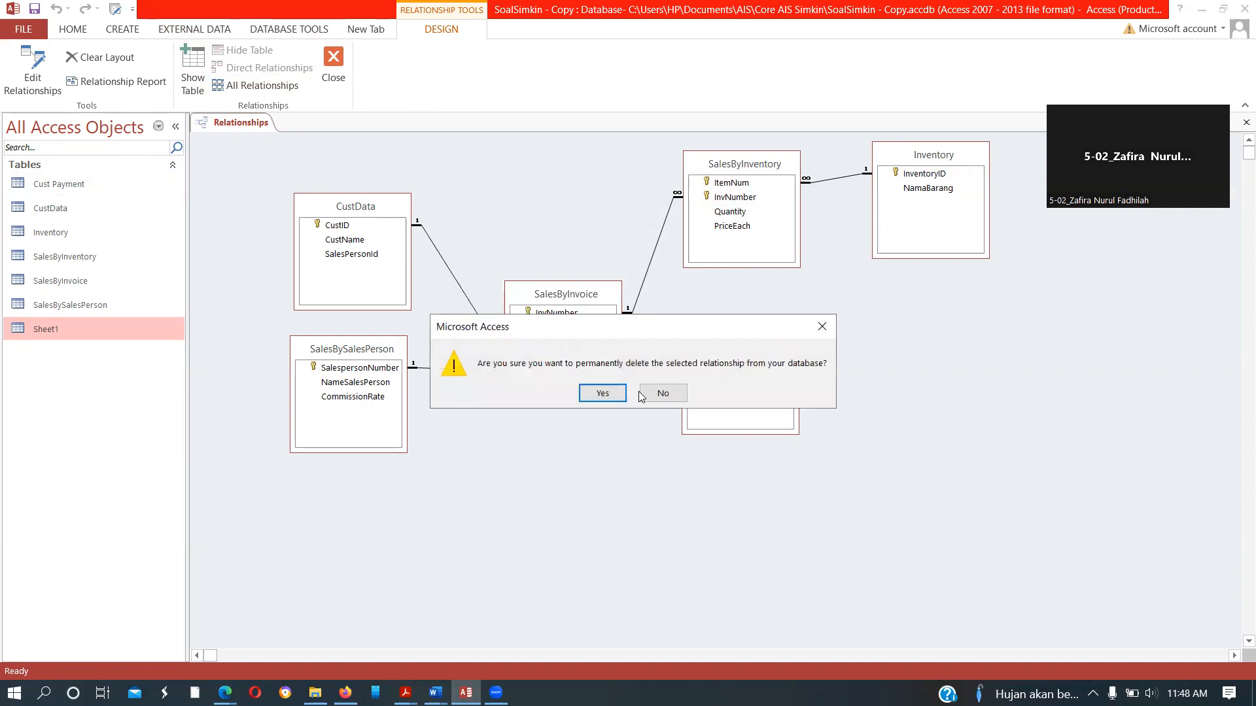
pyautogui.click(602, 393)
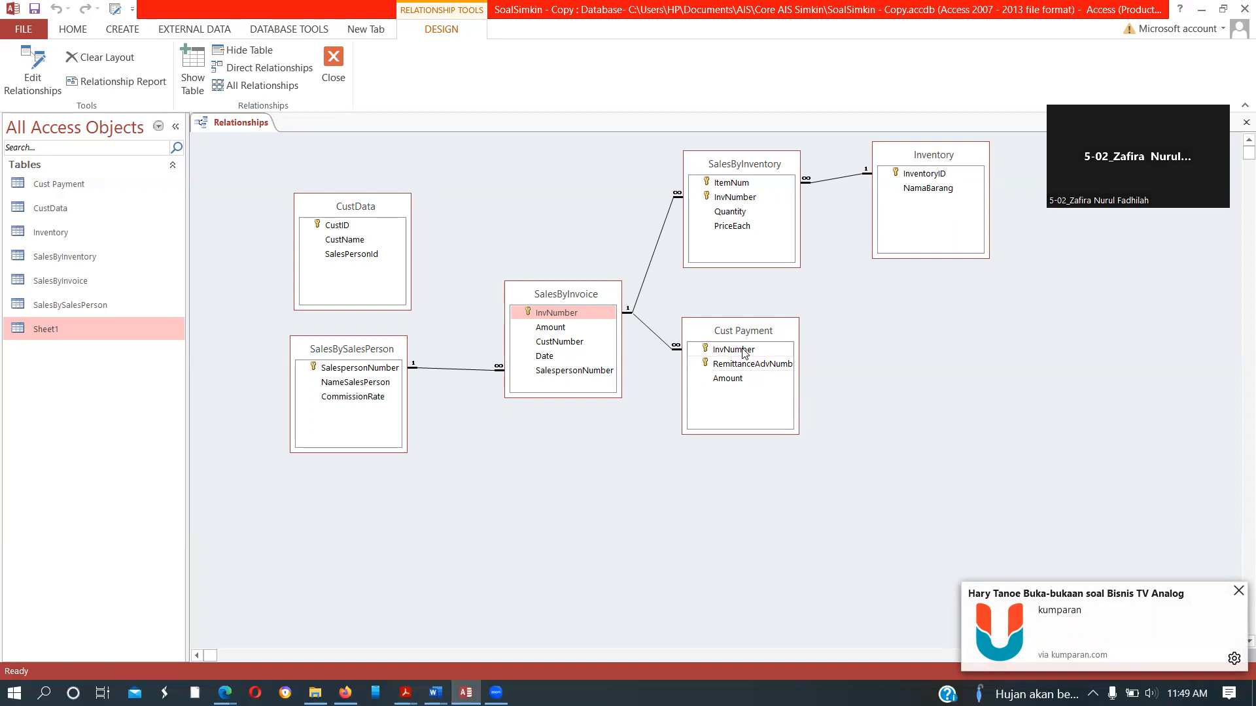
# Create a relationship from CustID in CustData to CustNumber in SalesByInvoice with referential integrity enforced.
pyautogui.click(743, 351)
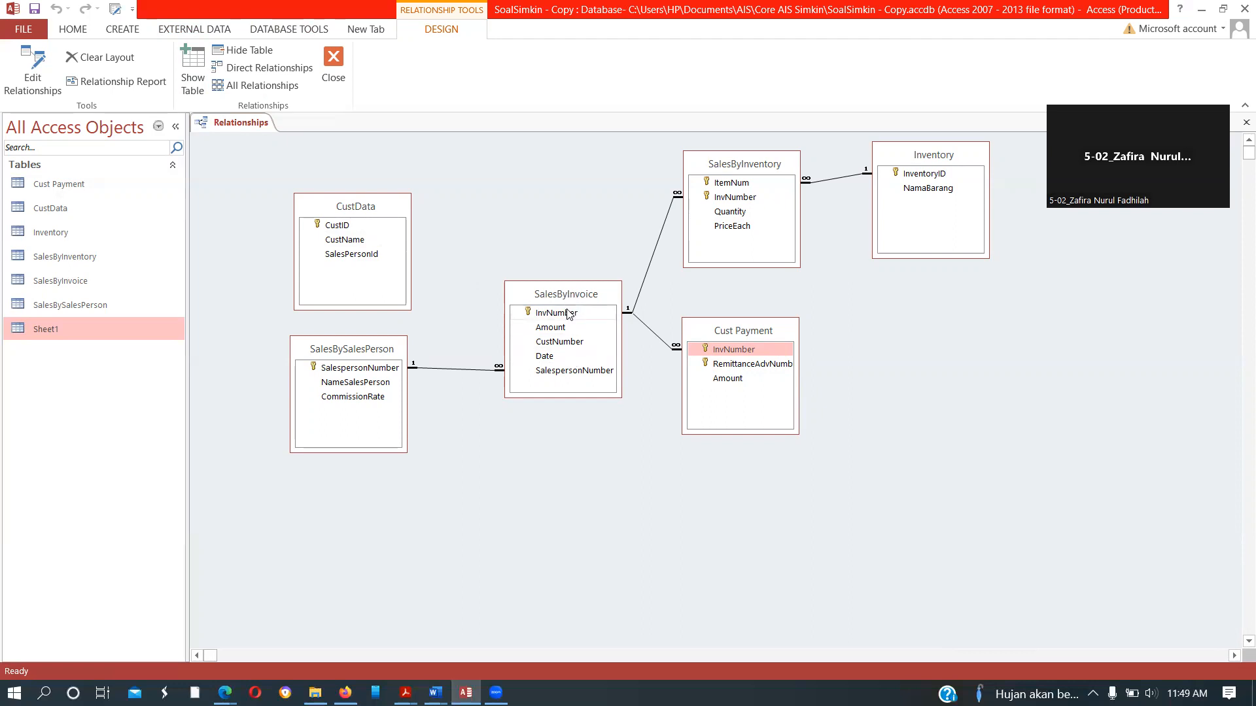
pyautogui.click(347, 226)
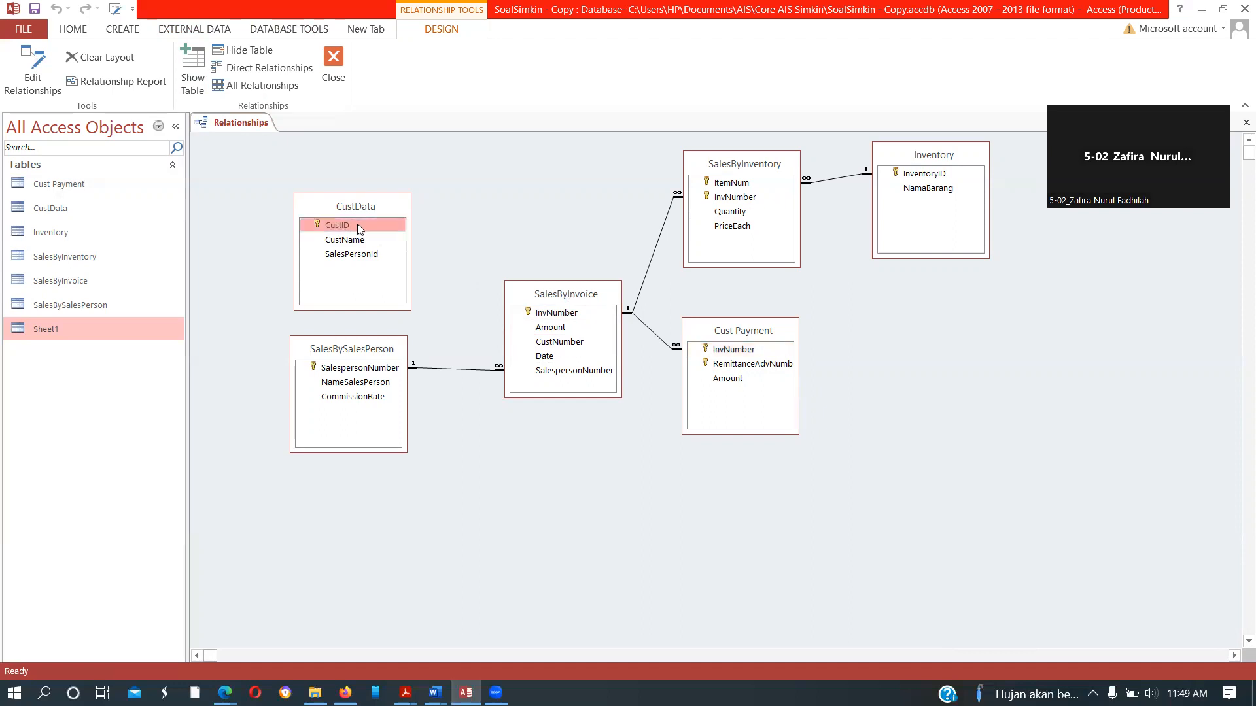
pyautogui.moveTo(357, 223); pyautogui.dragTo(586, 334)
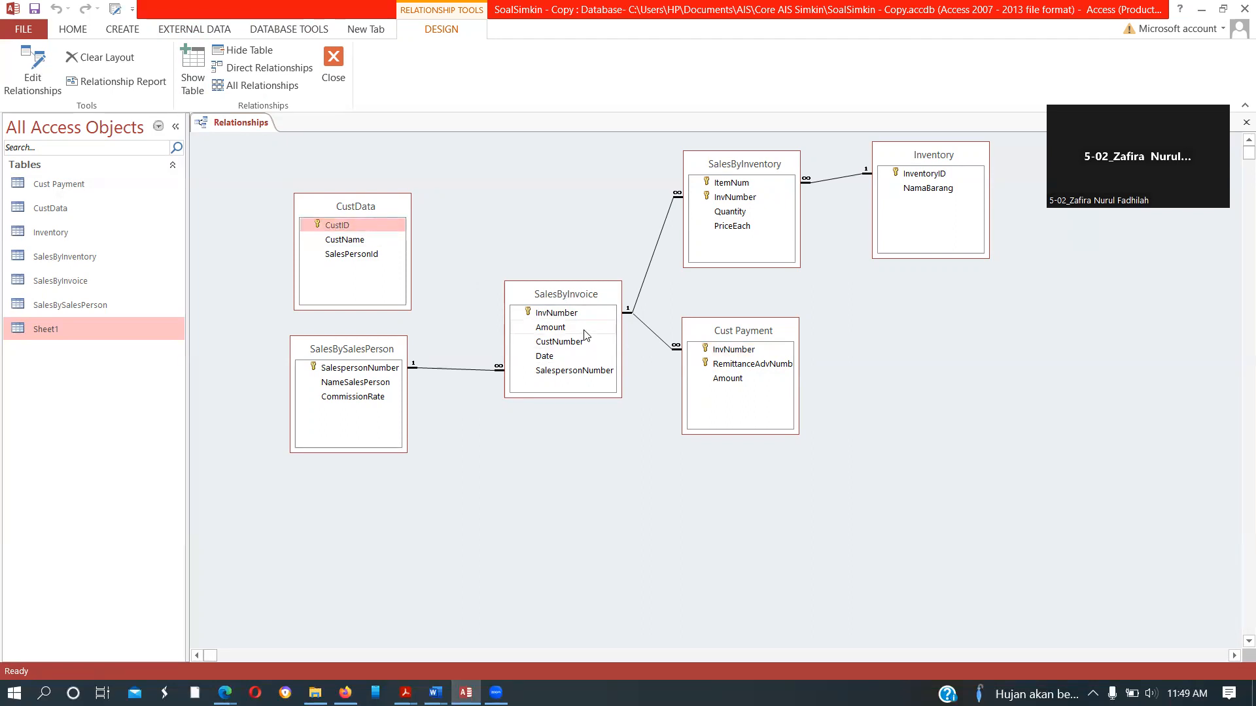
pyautogui.moveTo(586, 334)
pyautogui.mouseDown()
pyautogui.moveTo(566, 350)
pyautogui.moveTo(568, 330)
pyautogui.moveTo(569, 345)
pyautogui.mouseUp()
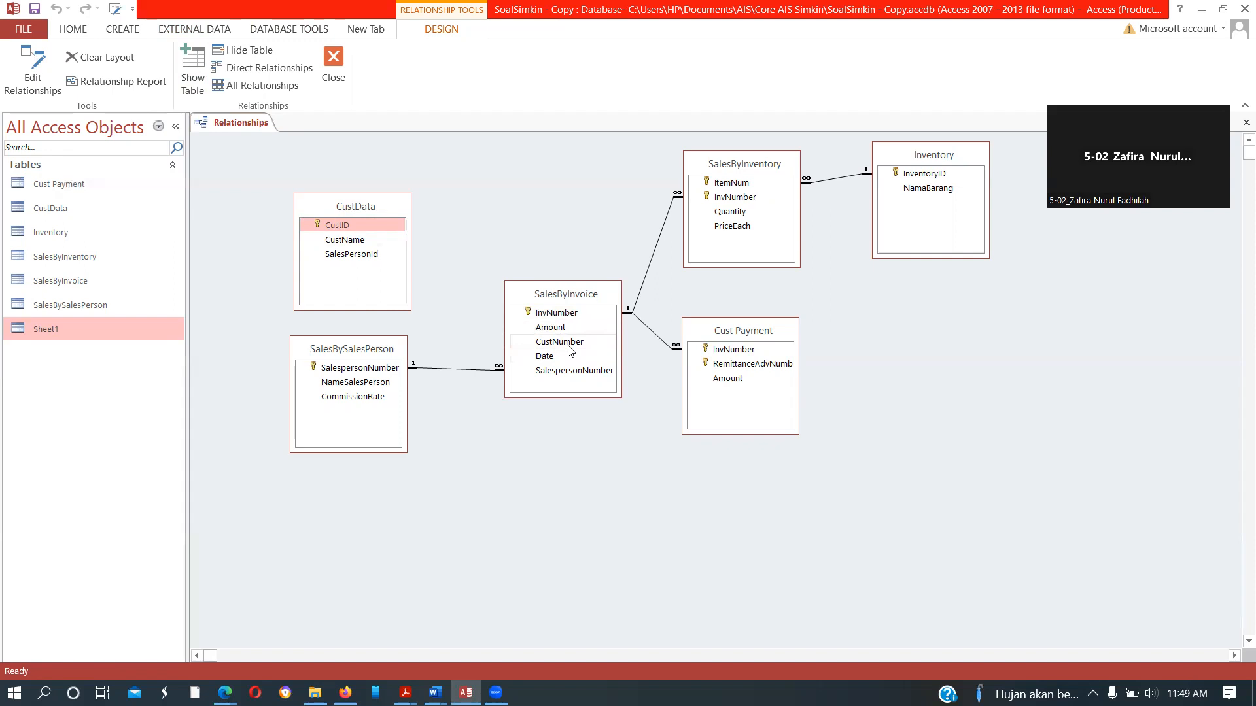
pyautogui.moveTo(568, 346); pyautogui.dragTo(387, 233)
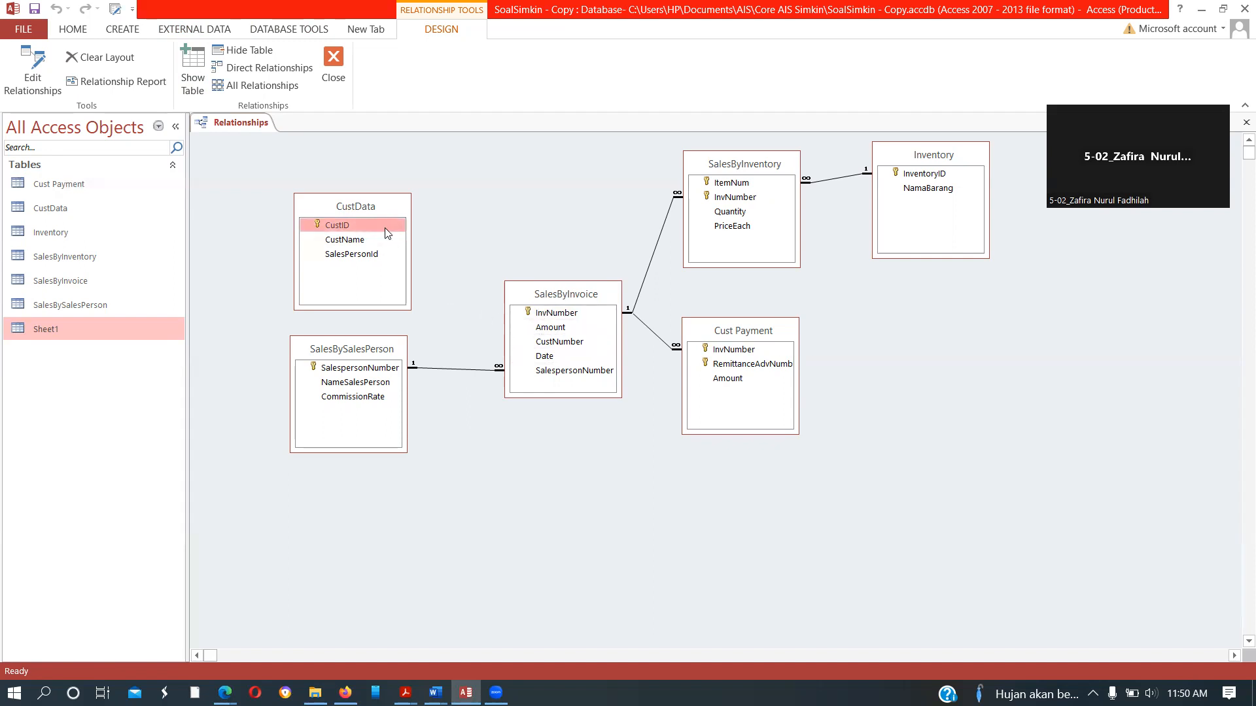
pyautogui.click(560, 343)
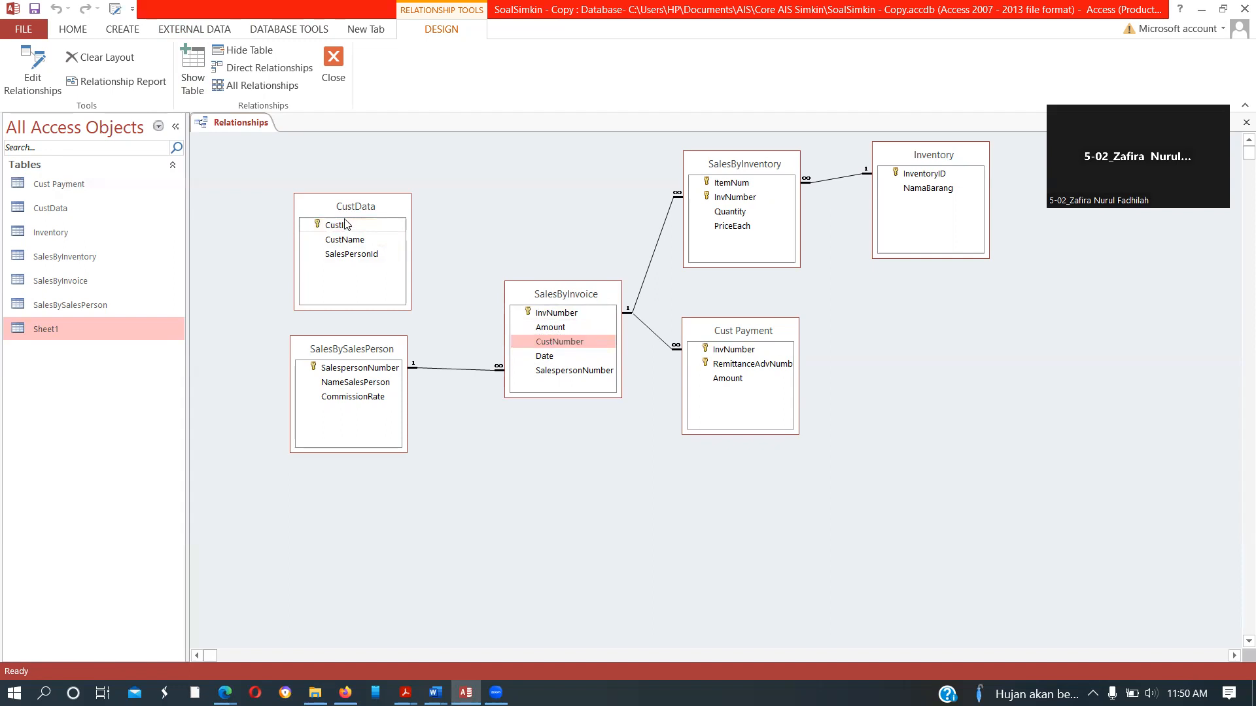
pyautogui.moveTo(346, 225); pyautogui.dragTo(553, 341)
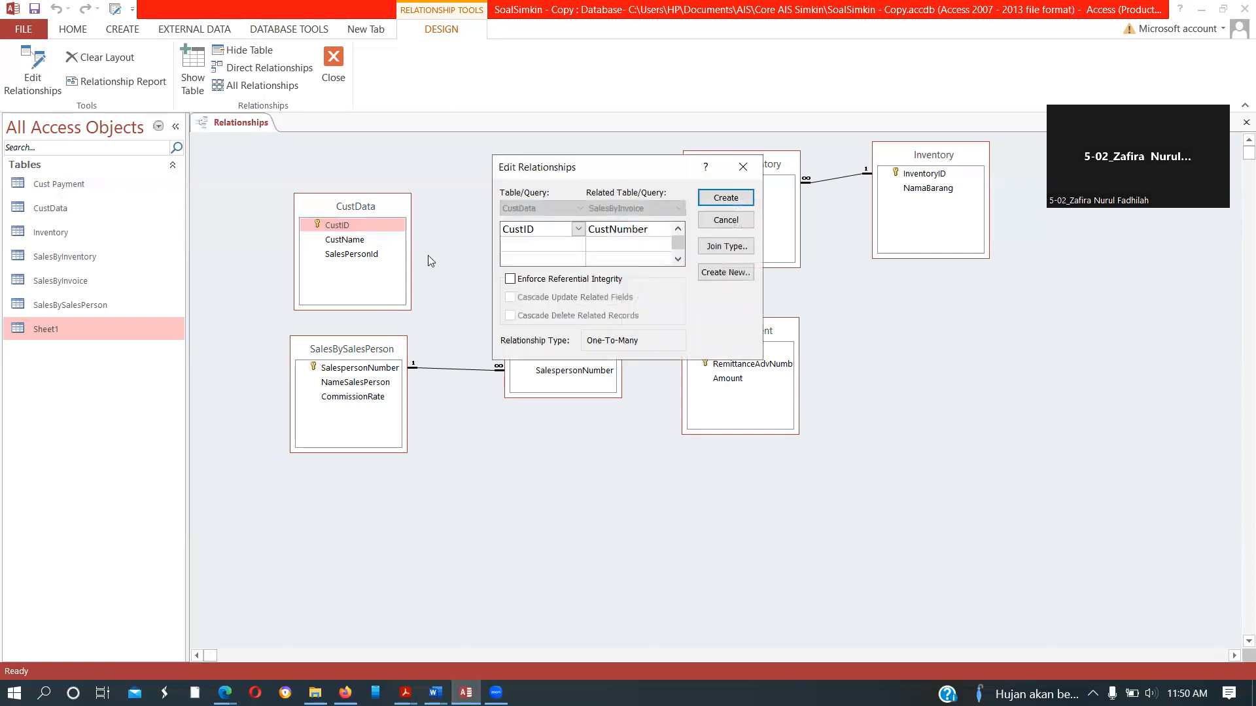
pyautogui.click(556, 280)
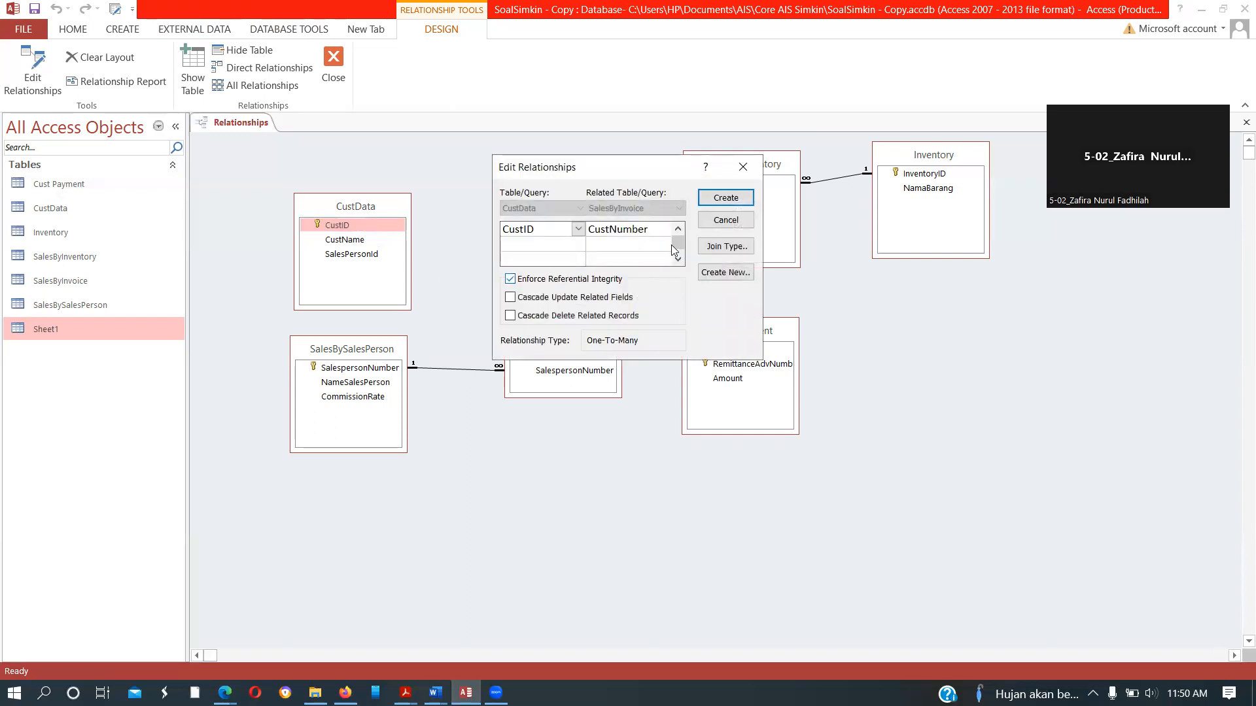
pyautogui.click(725, 199)
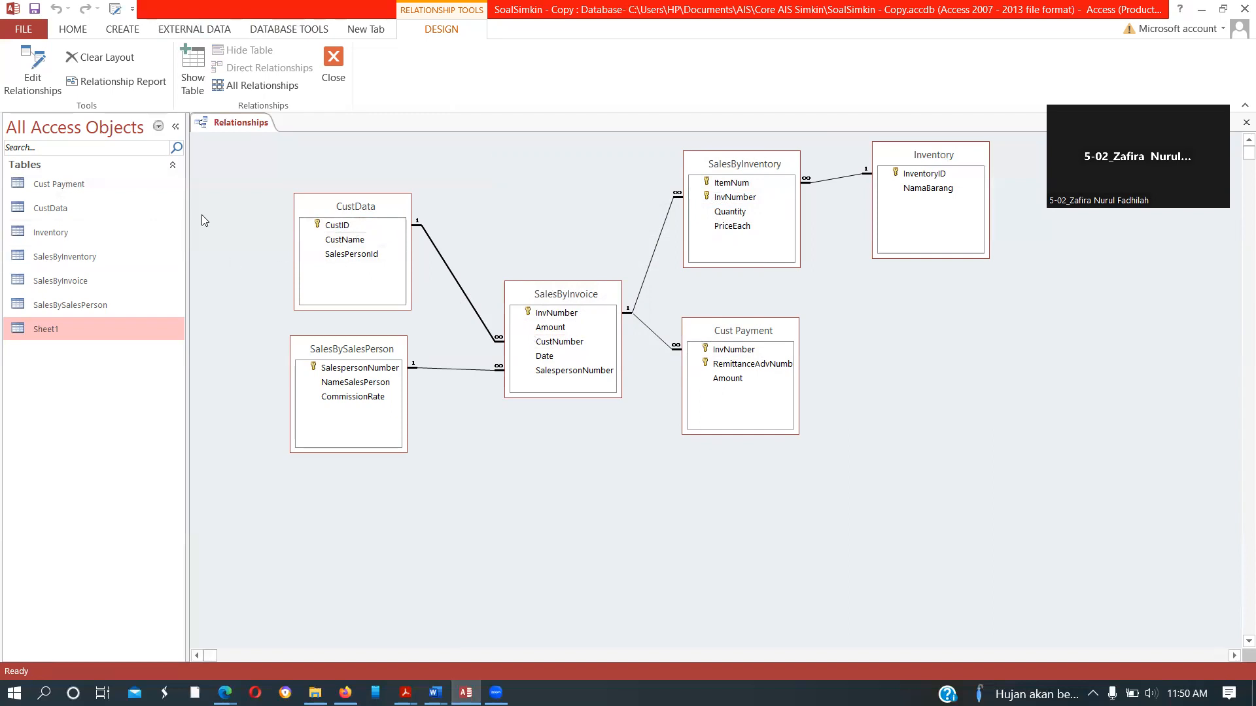
# Compare the data type and field size of CustID in CustData with CustNumber in SalesByInvoice in their table designs.
pyautogui.doubleClick(58, 212)
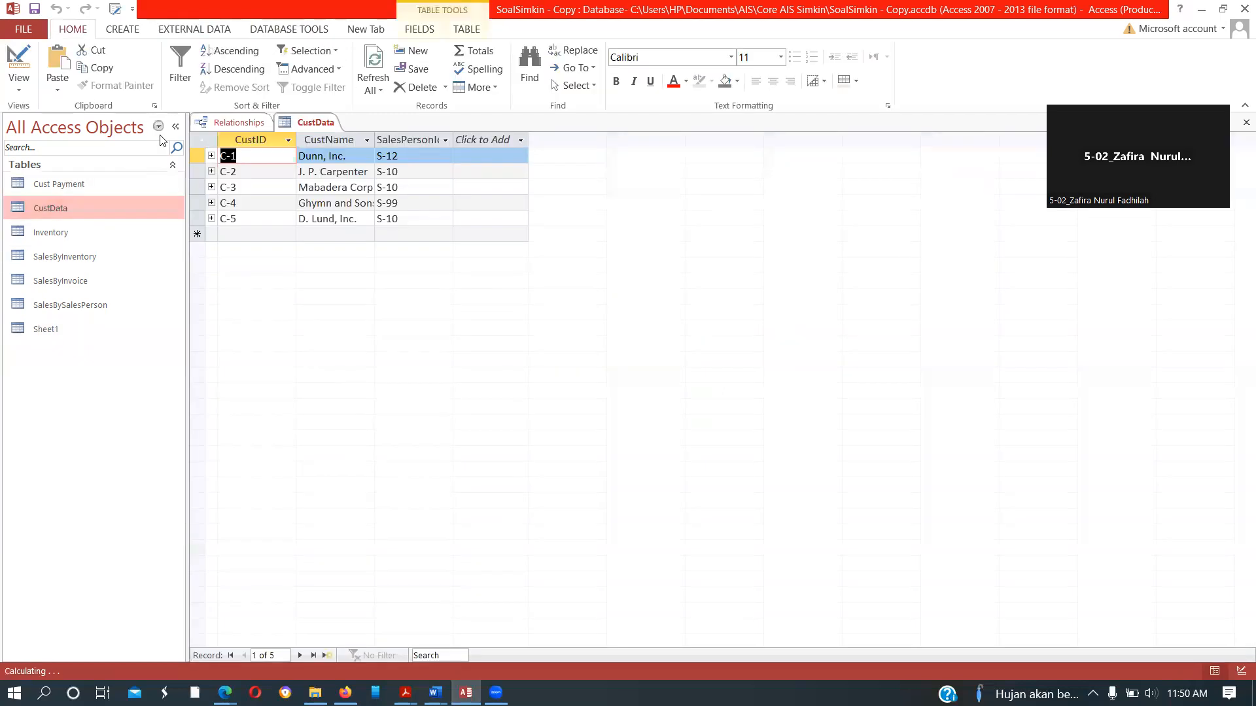
pyautogui.click(18, 63)
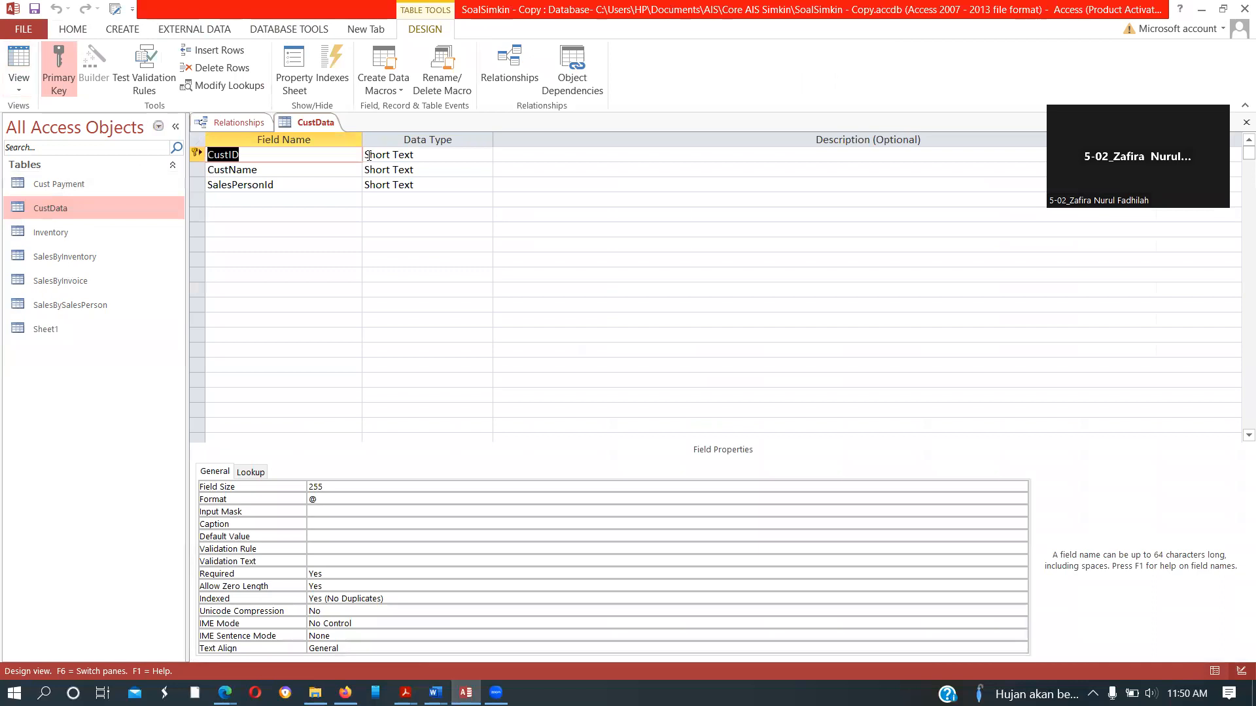
pyautogui.click(438, 155)
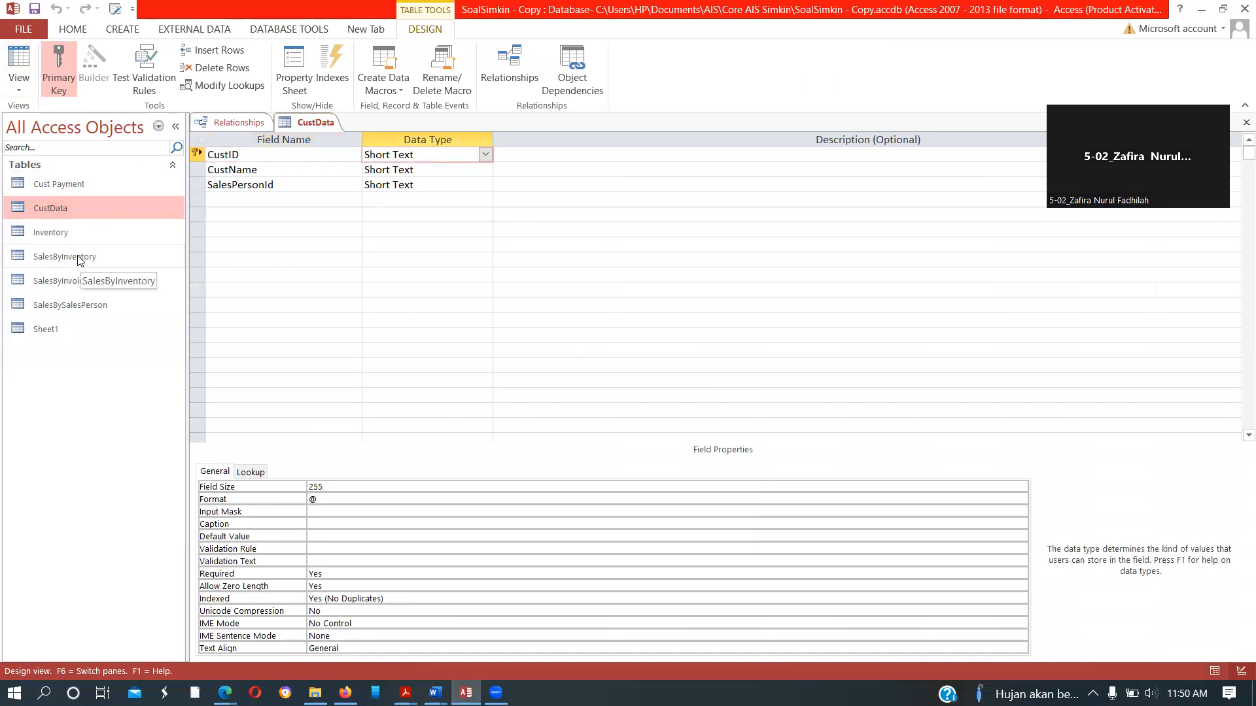
pyautogui.doubleClick(73, 279)
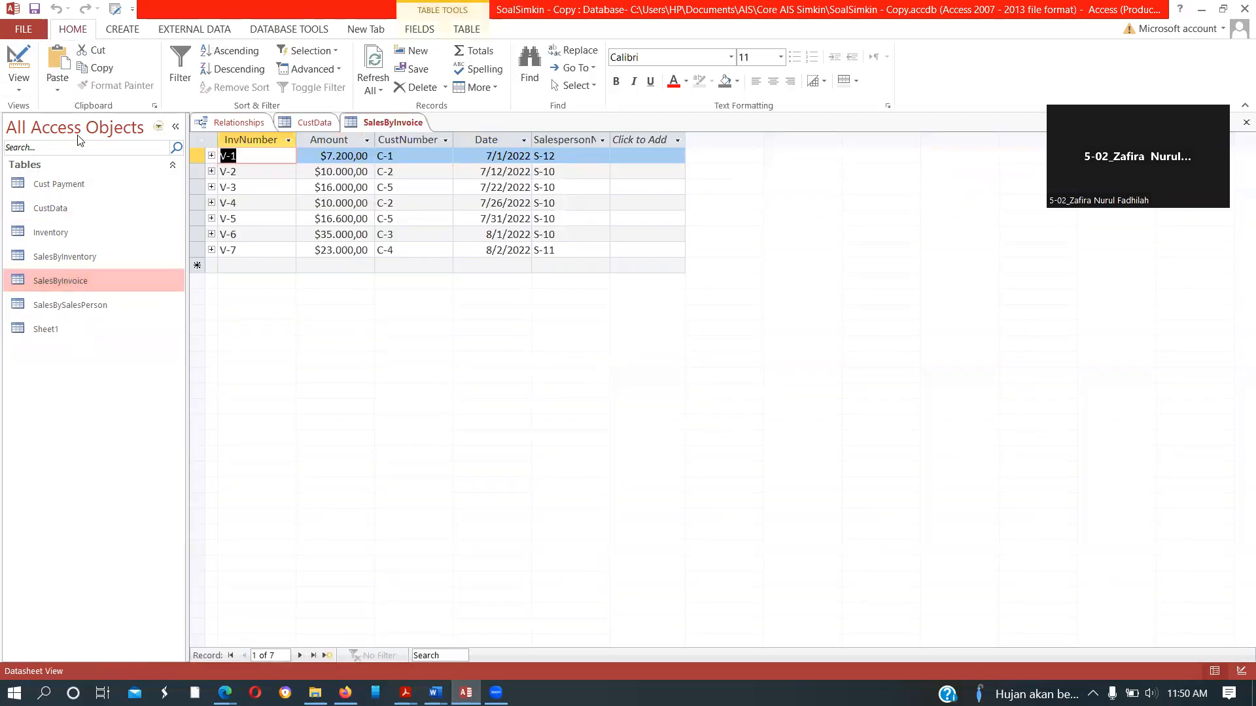
pyautogui.click(18, 60)
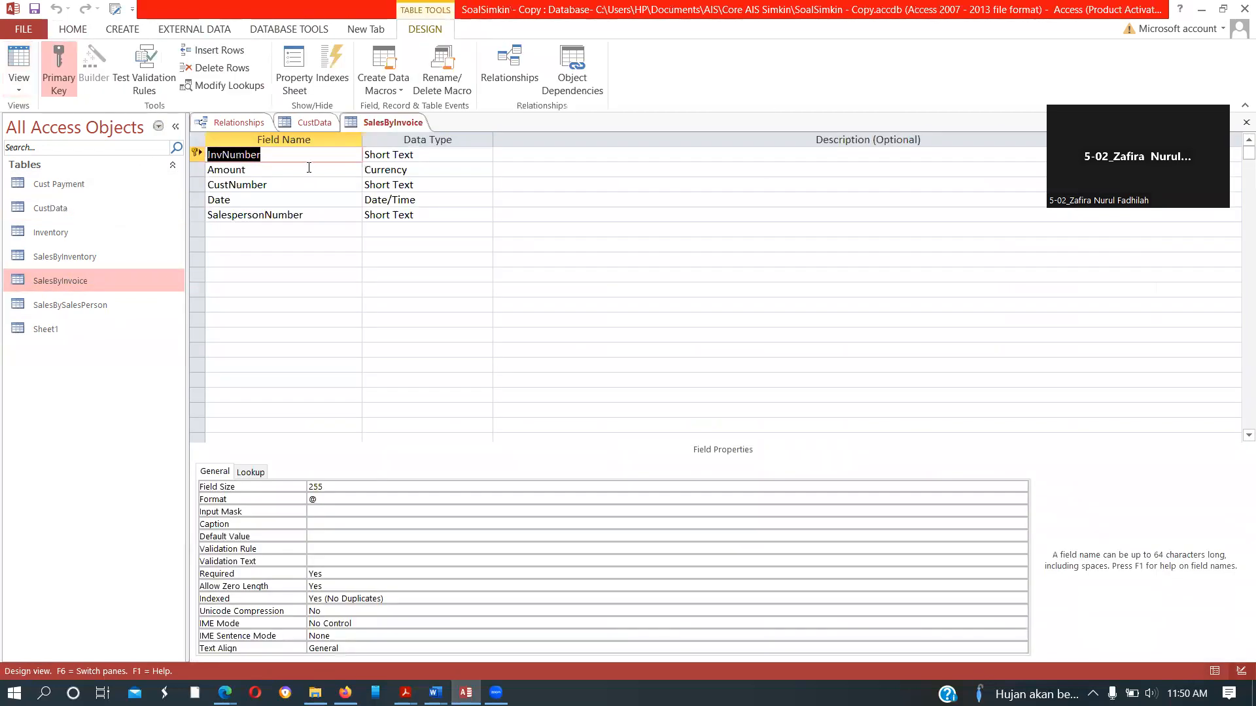
pyautogui.click(305, 184)
pyautogui.click(453, 185)
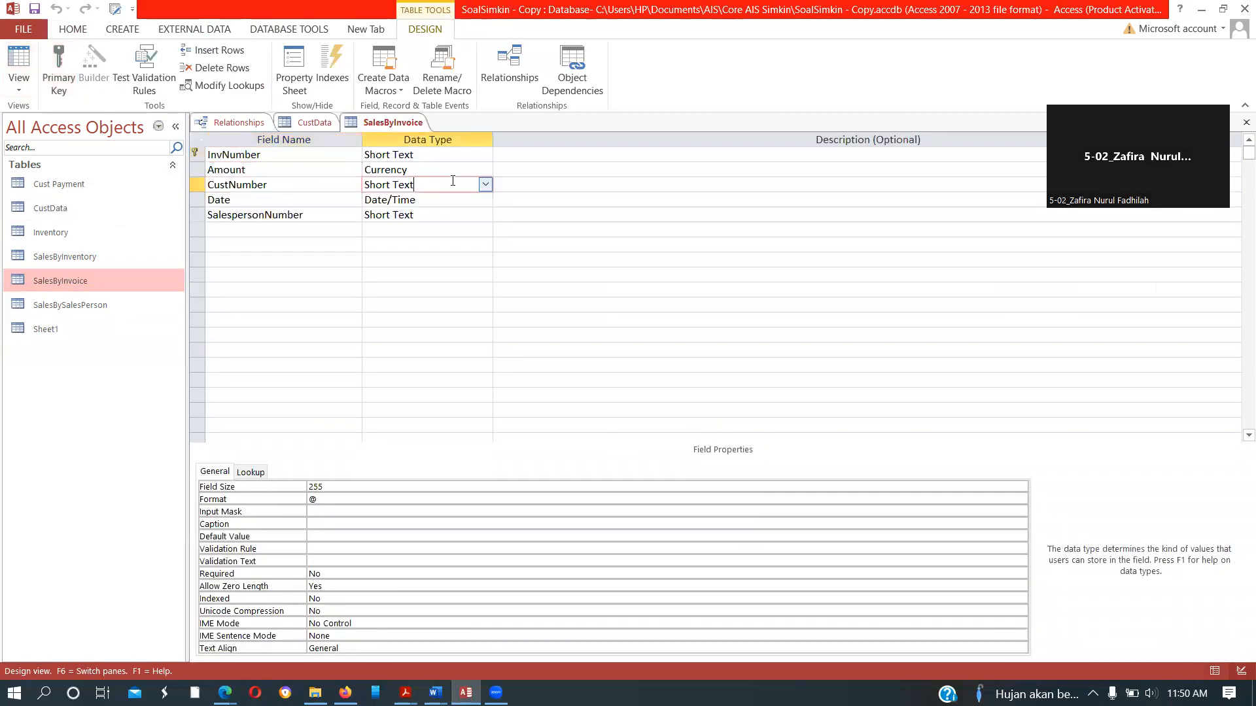
pyautogui.click(334, 488)
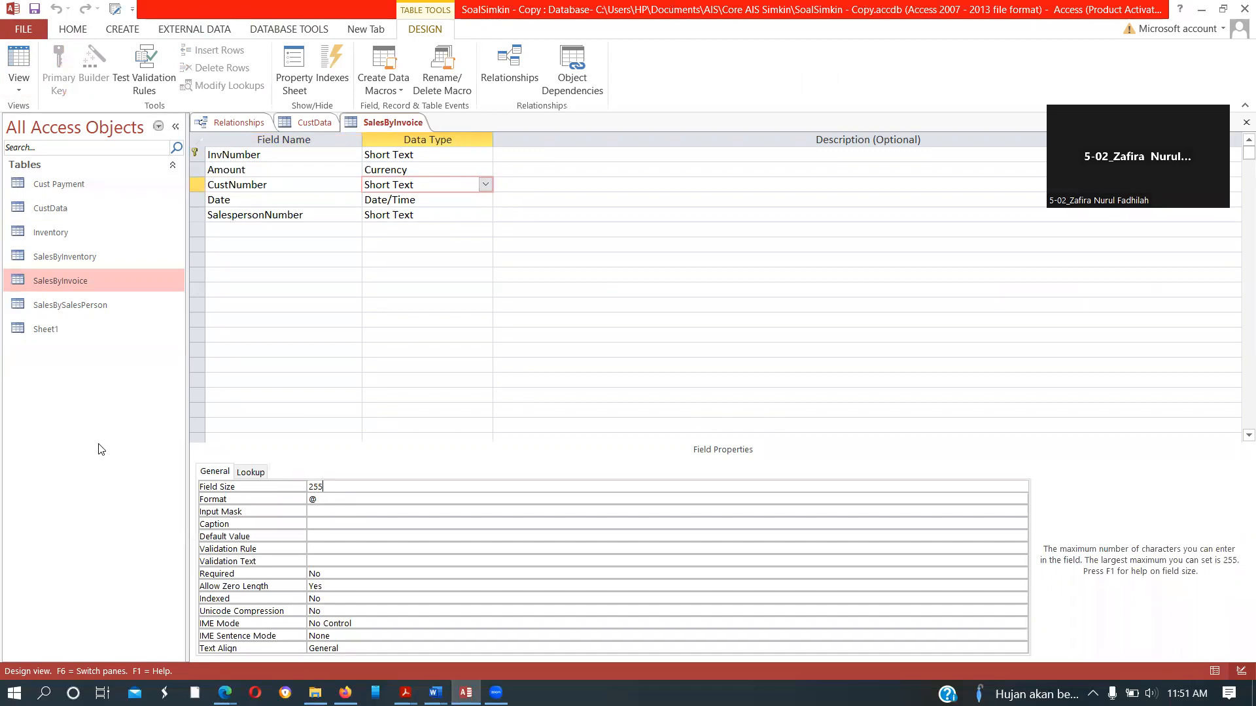
# Compare the CustNumber records in SalesByInvoice with the CustID records in CustData, and close the CustData table.
pyautogui.click(18, 74)
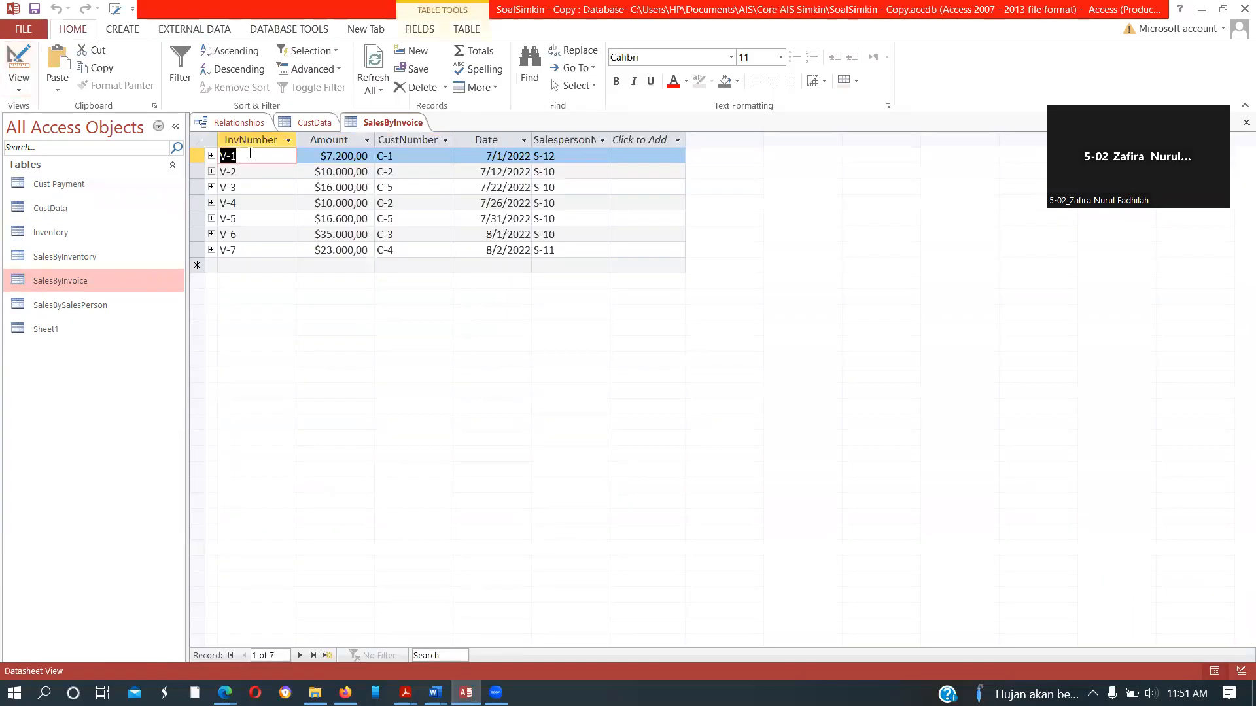
pyautogui.click(422, 158)
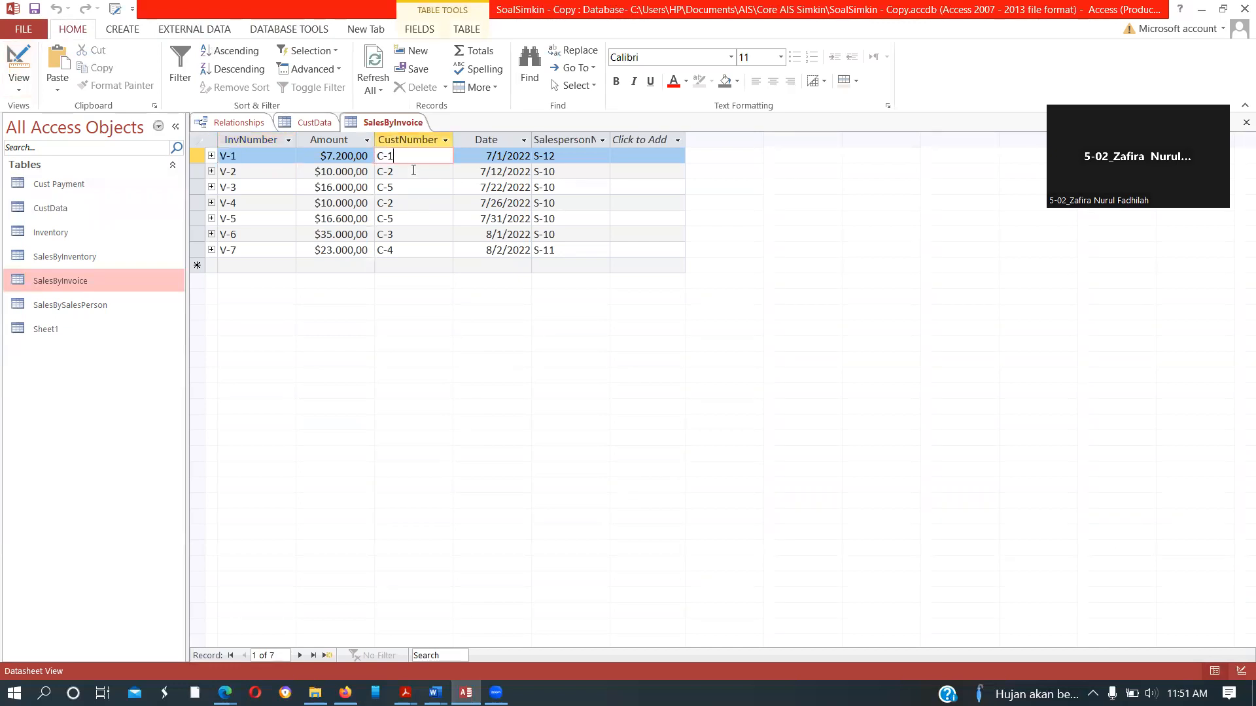
pyautogui.doubleClick(56, 213)
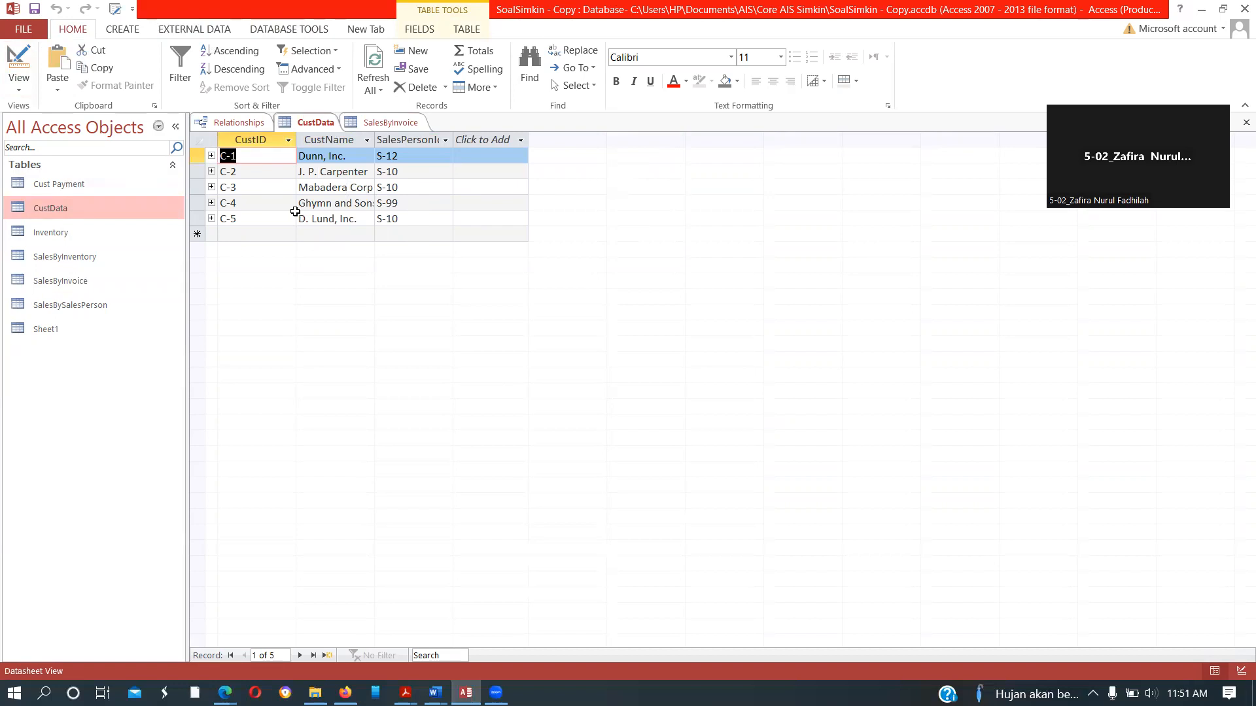
pyautogui.doubleClick(84, 281)
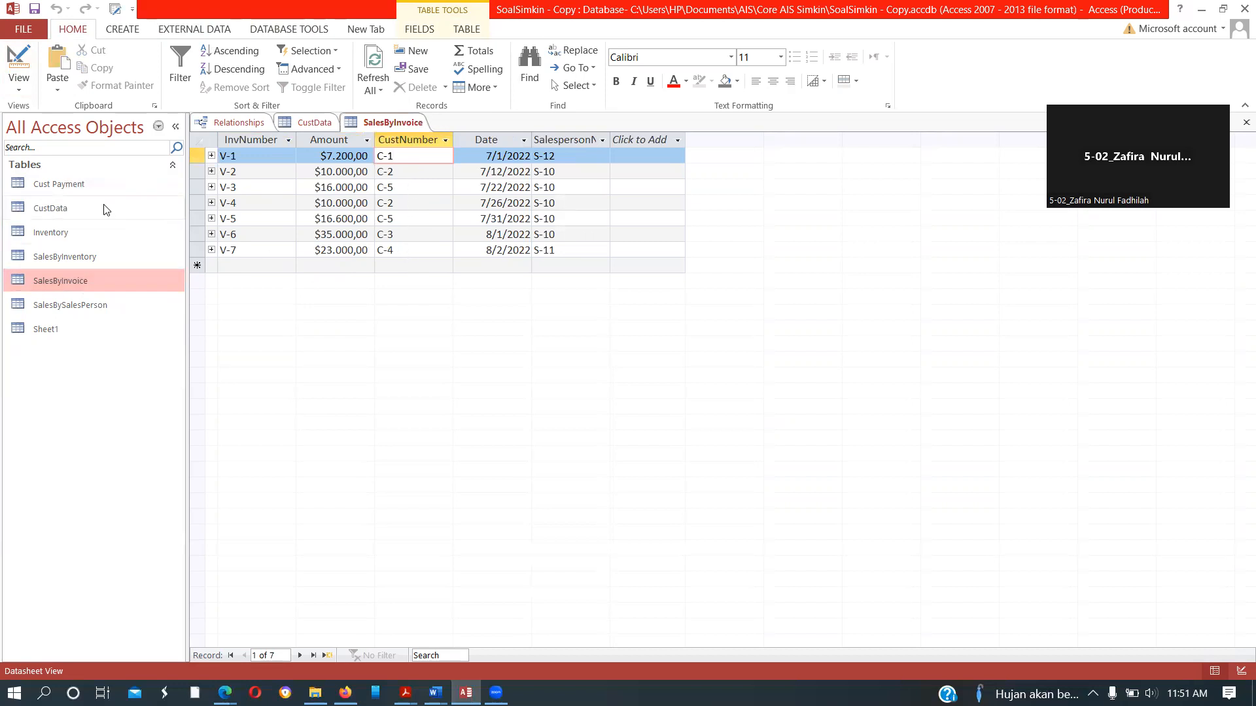
pyautogui.doubleClick(52, 209)
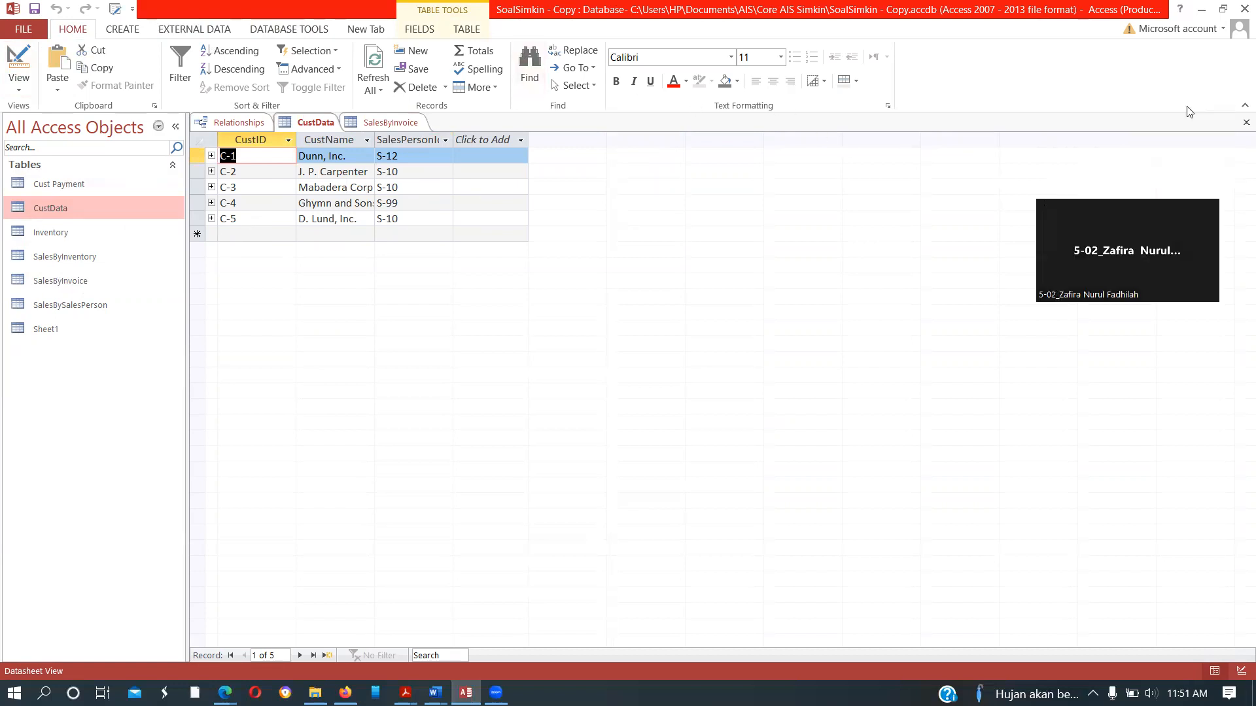
pyautogui.click(1245, 123)
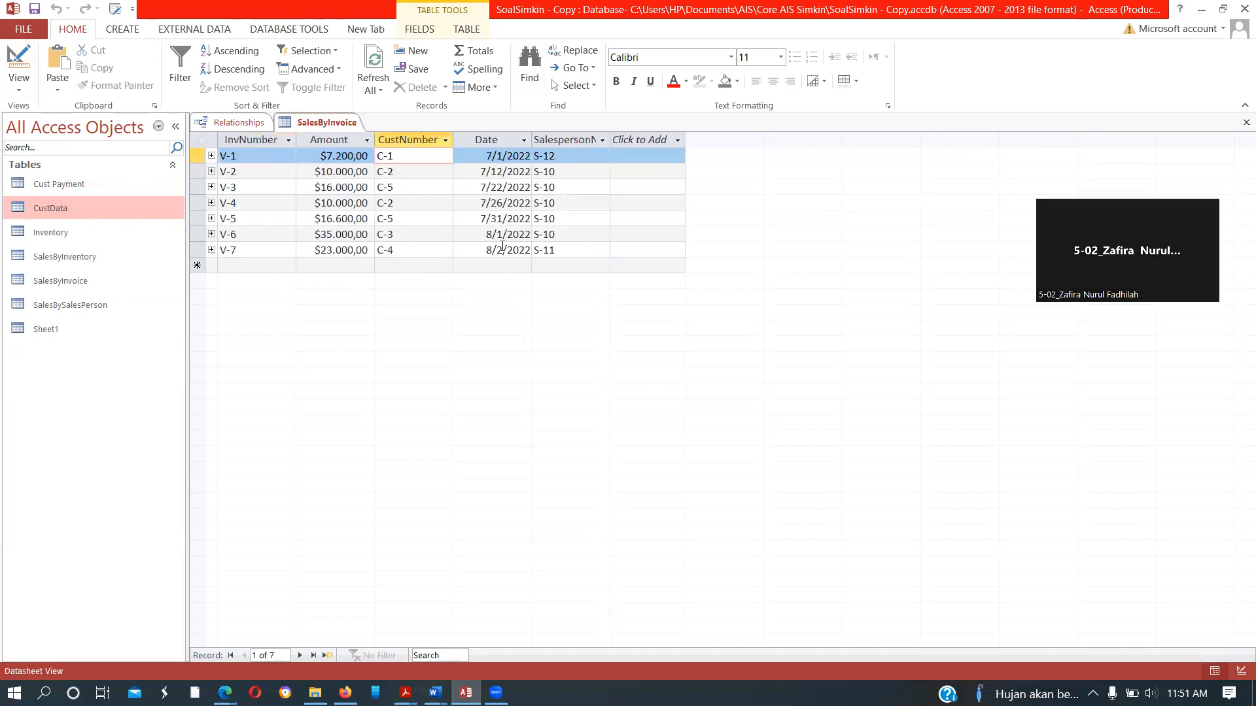
# Return to the relationships diagram and shift the CustData table box slightly toward SalesBySalesPerson.
pyautogui.click(245, 119)
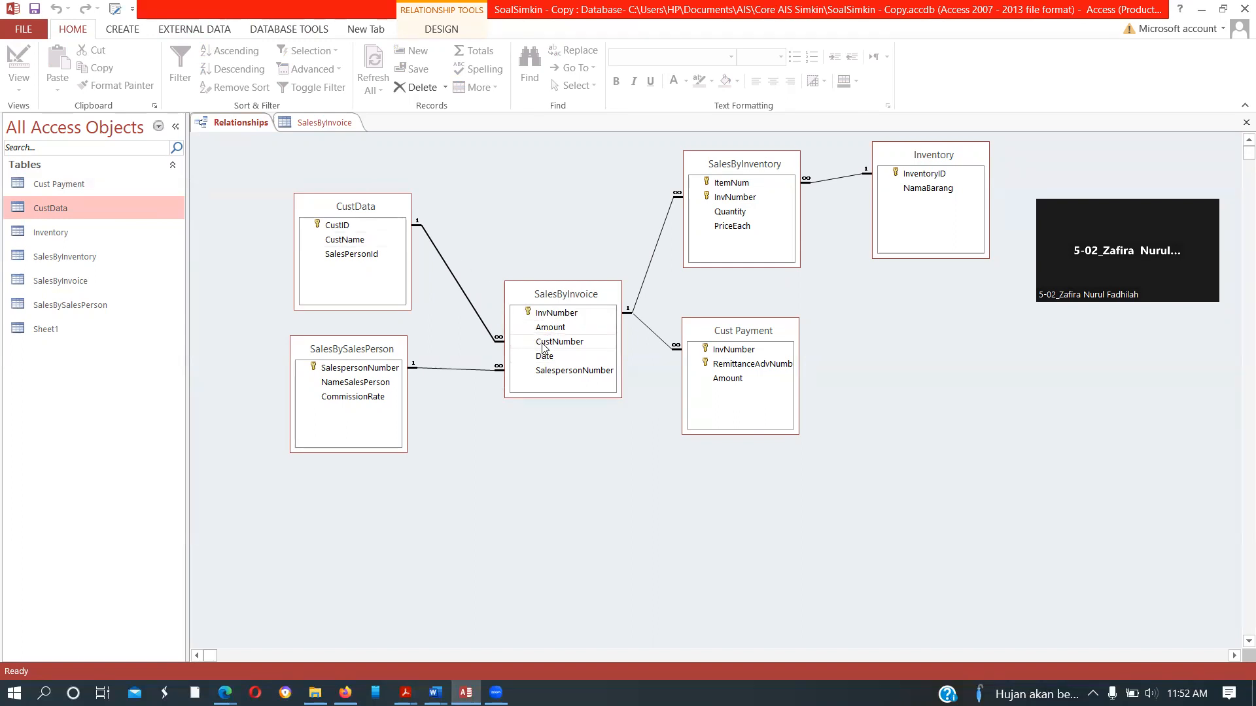
pyautogui.click(357, 222)
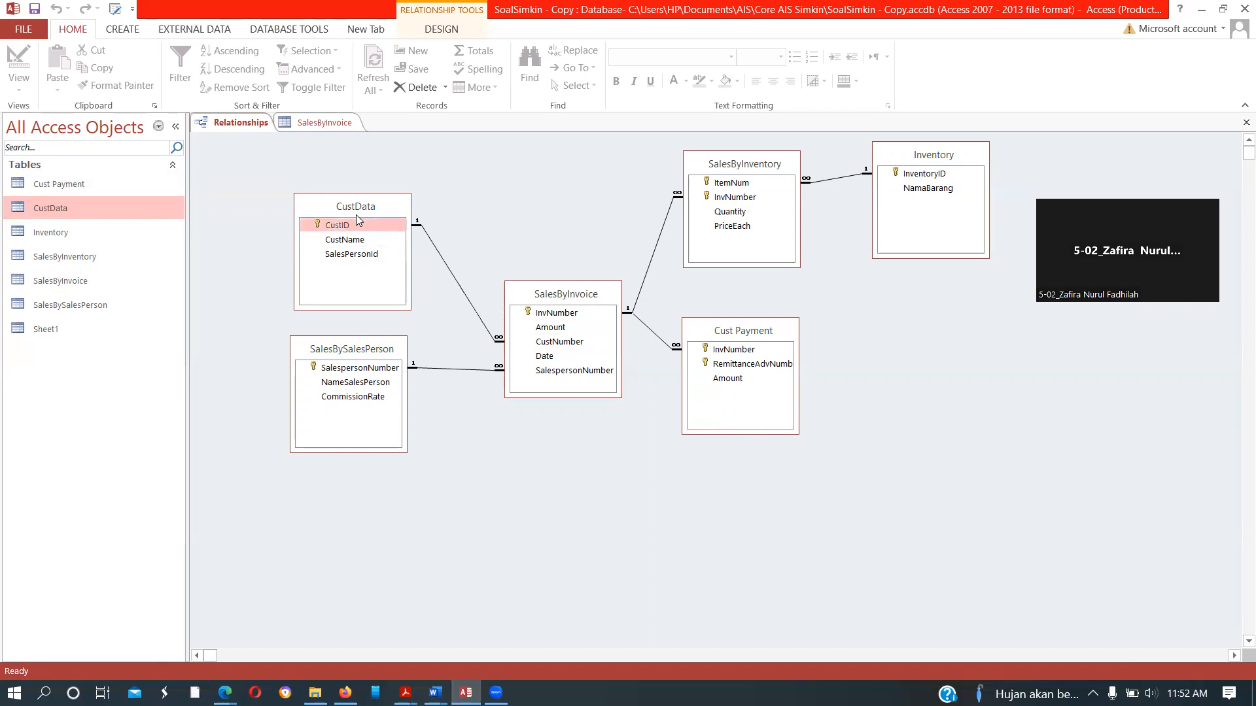
pyautogui.moveTo(356, 215); pyautogui.dragTo(349, 222)
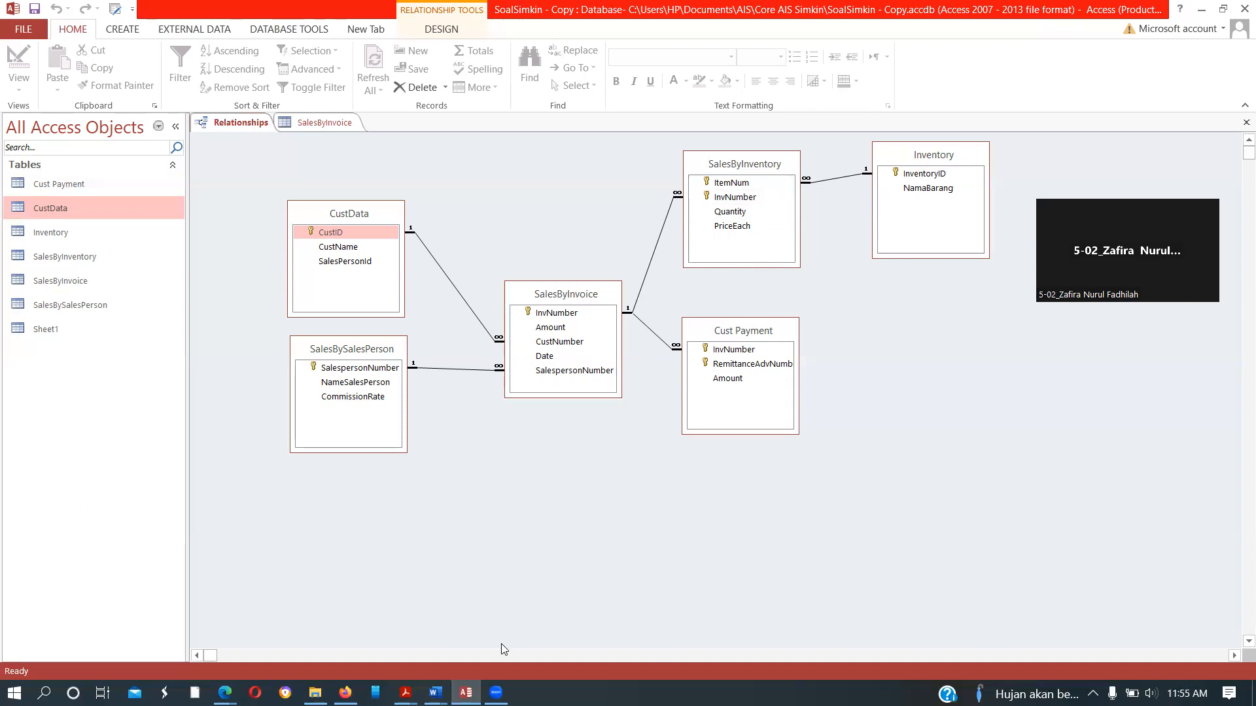
# Arrange SOAL PROBLEM DATABASE RELATIONS.docx in Word side by side with the Access window, showing the Persyaratan questions.
pyautogui.click(1224, 9)
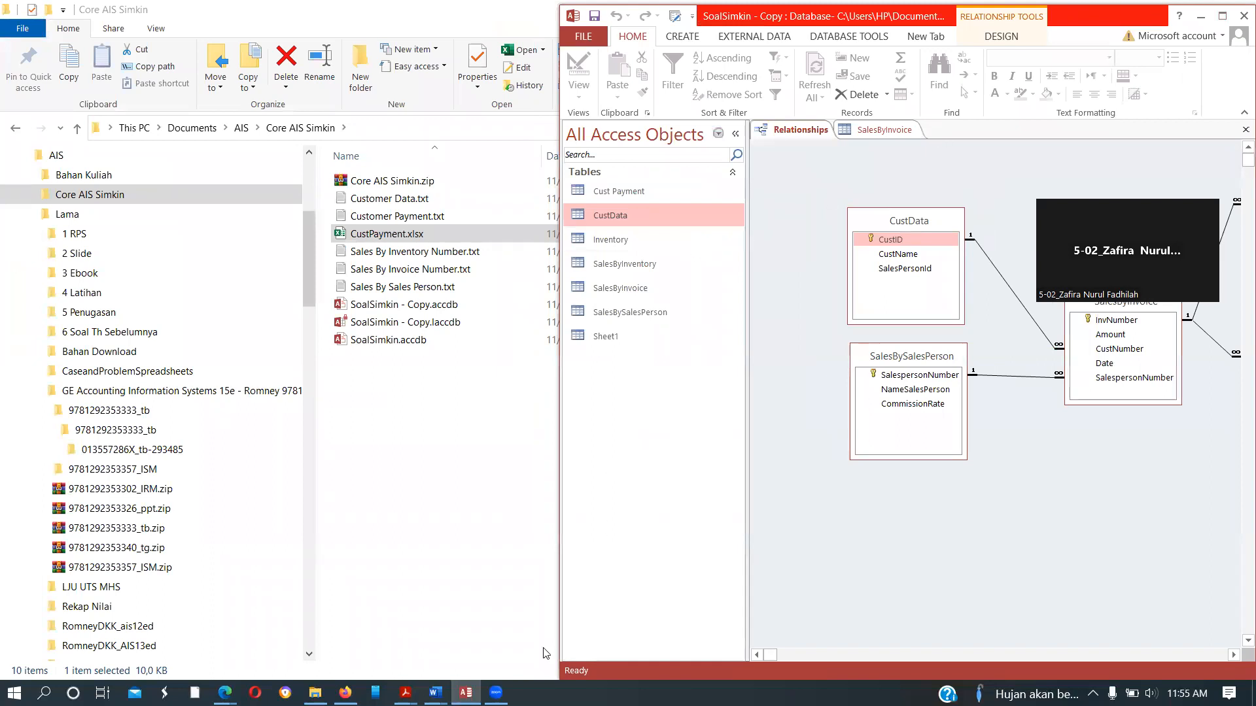
pyautogui.click(435, 692)
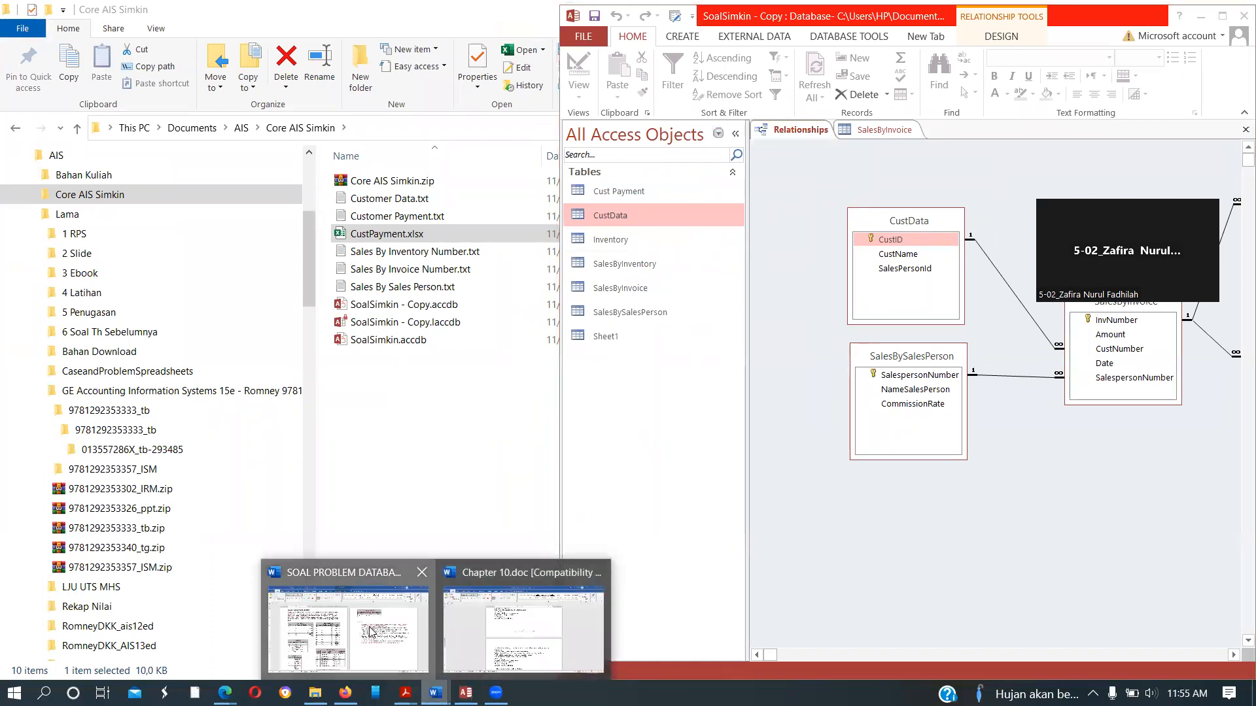
pyautogui.click(369, 631)
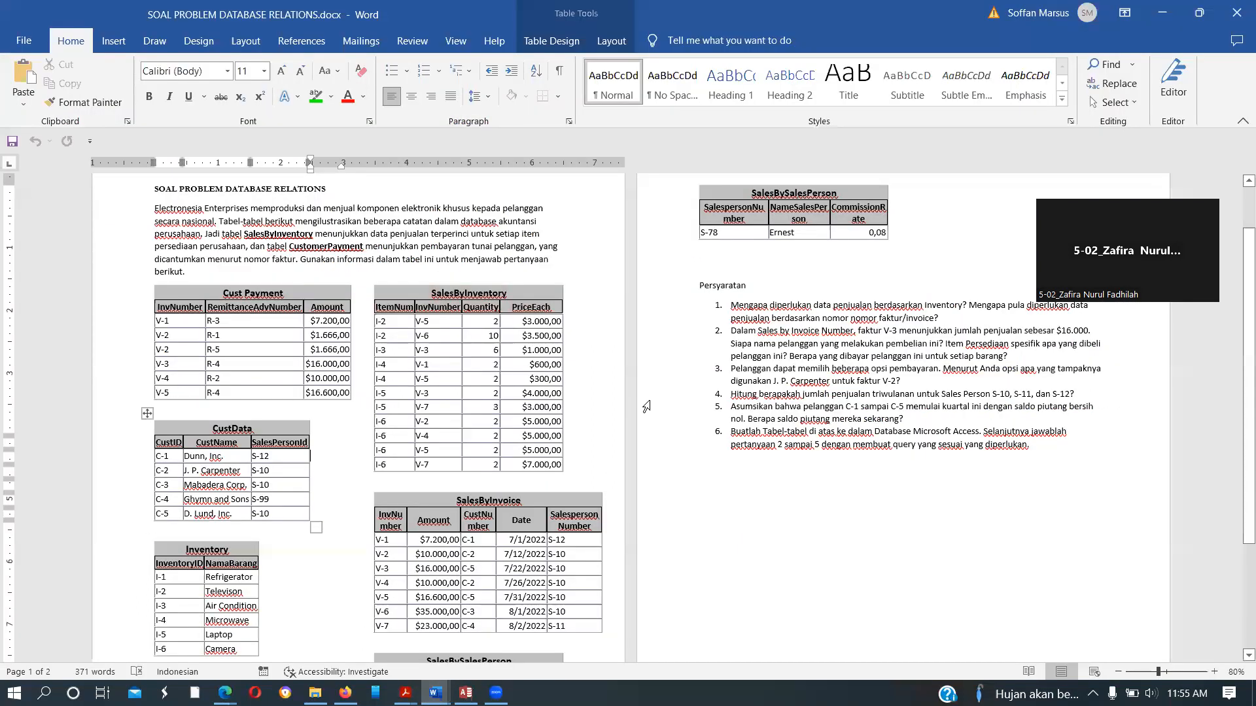
pyautogui.click(1202, 13)
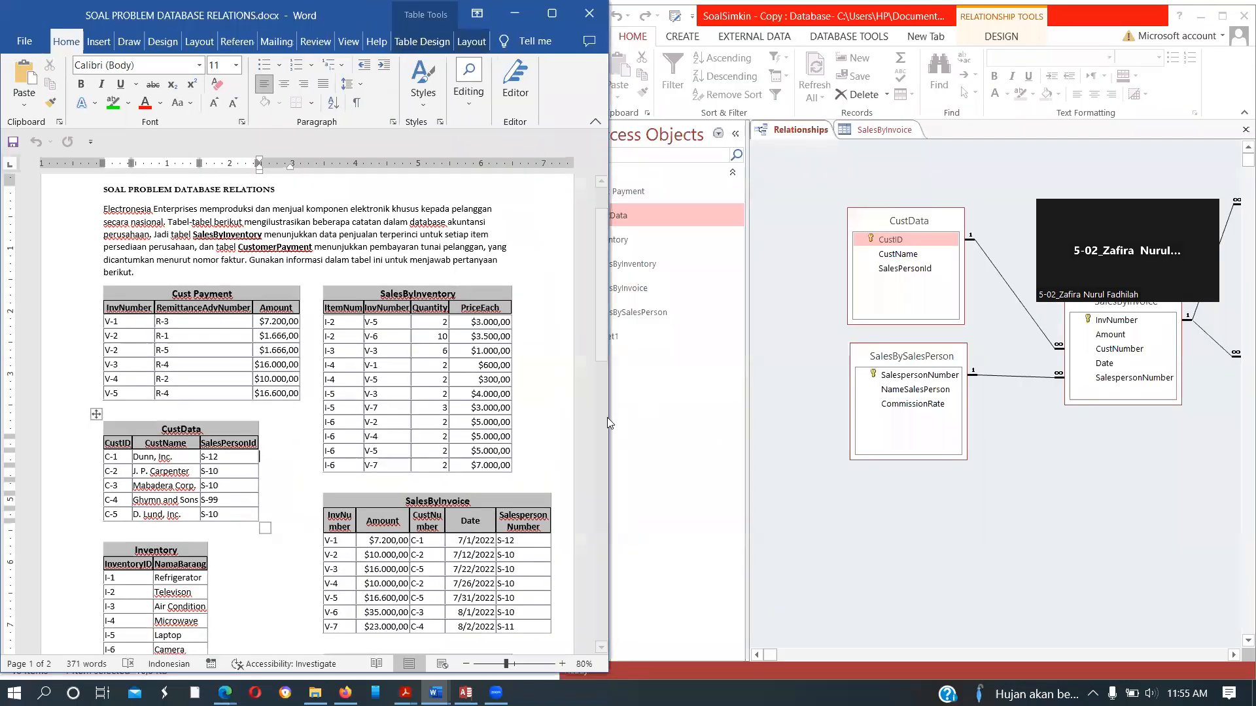
pyautogui.moveTo(602, 419); pyautogui.dragTo(603, 518)
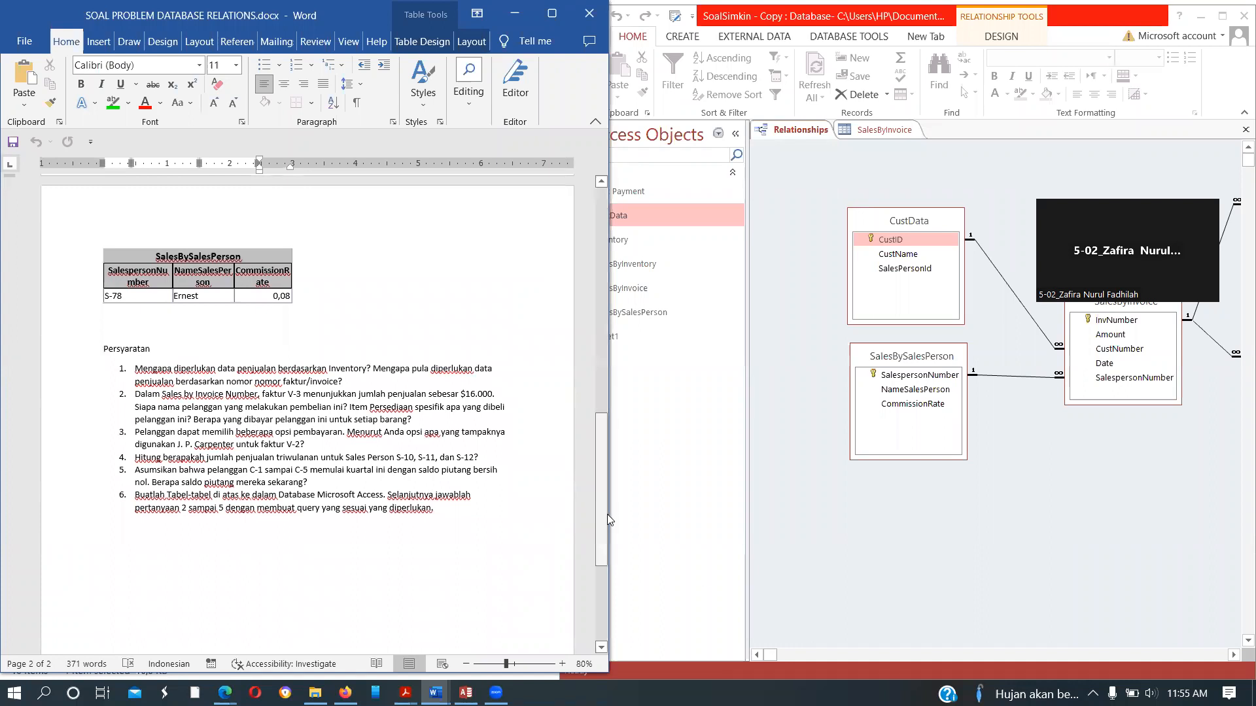
pyautogui.moveTo(612, 515); pyautogui.dragTo(560, 515)
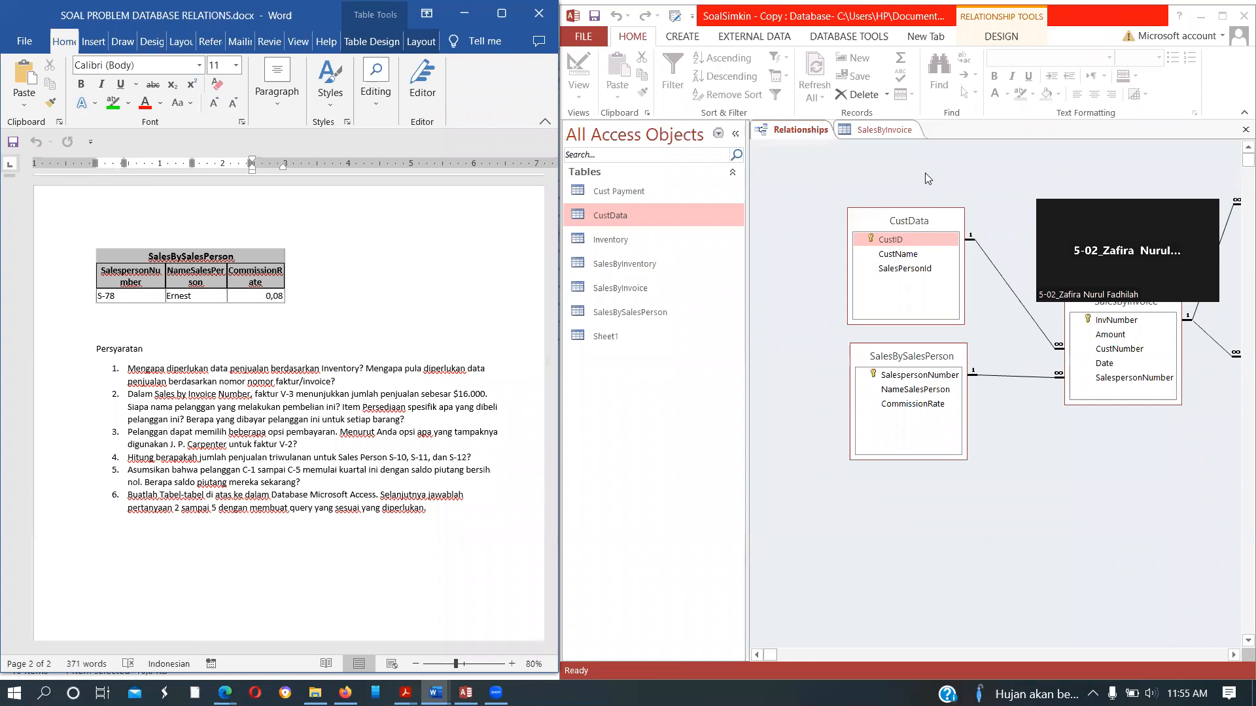
# Switch to Access, widen the view of the SalesByInvoice table and examine the amount of invoice V-3.
pyautogui.click(881, 135)
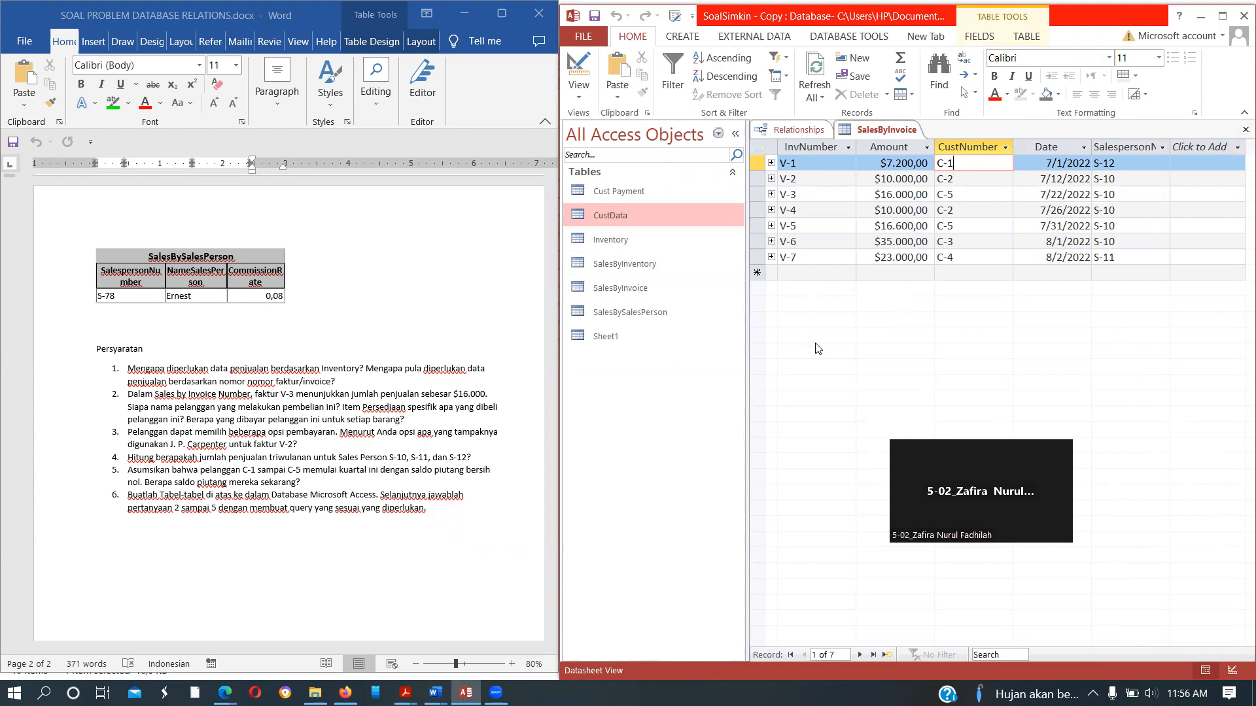
pyautogui.moveTo(747, 353); pyautogui.dragTo(675, 367)
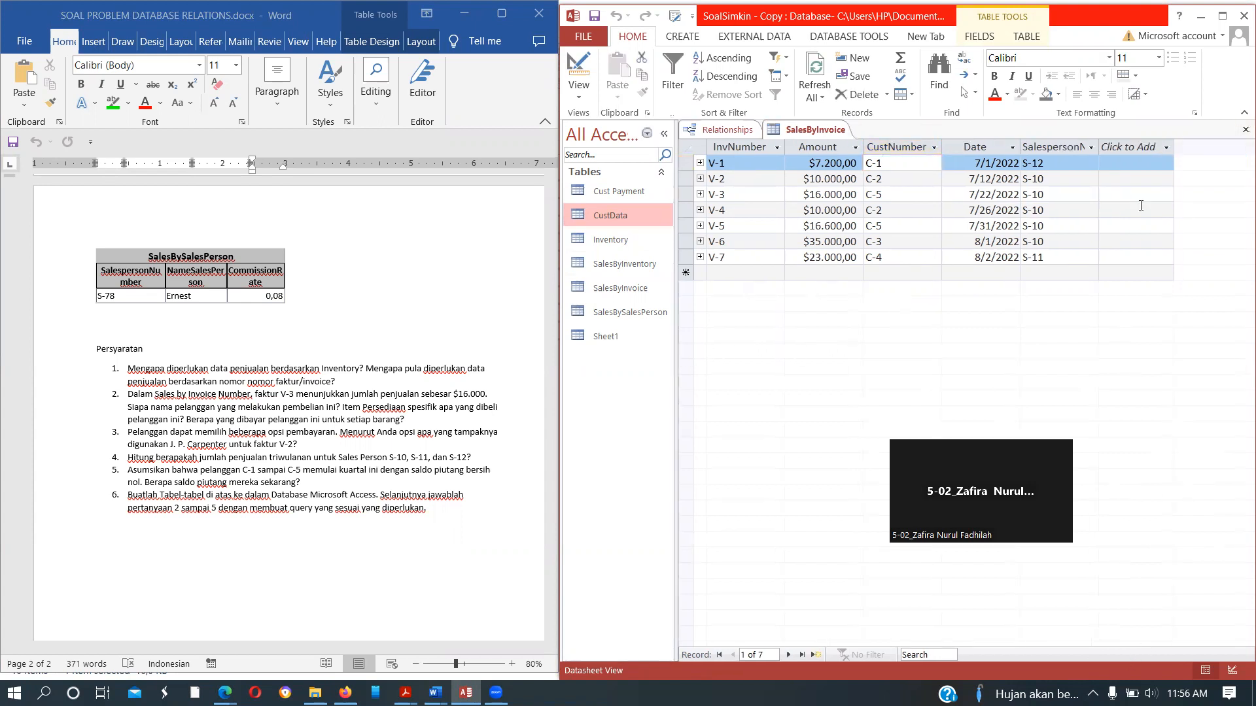
pyautogui.click(773, 194)
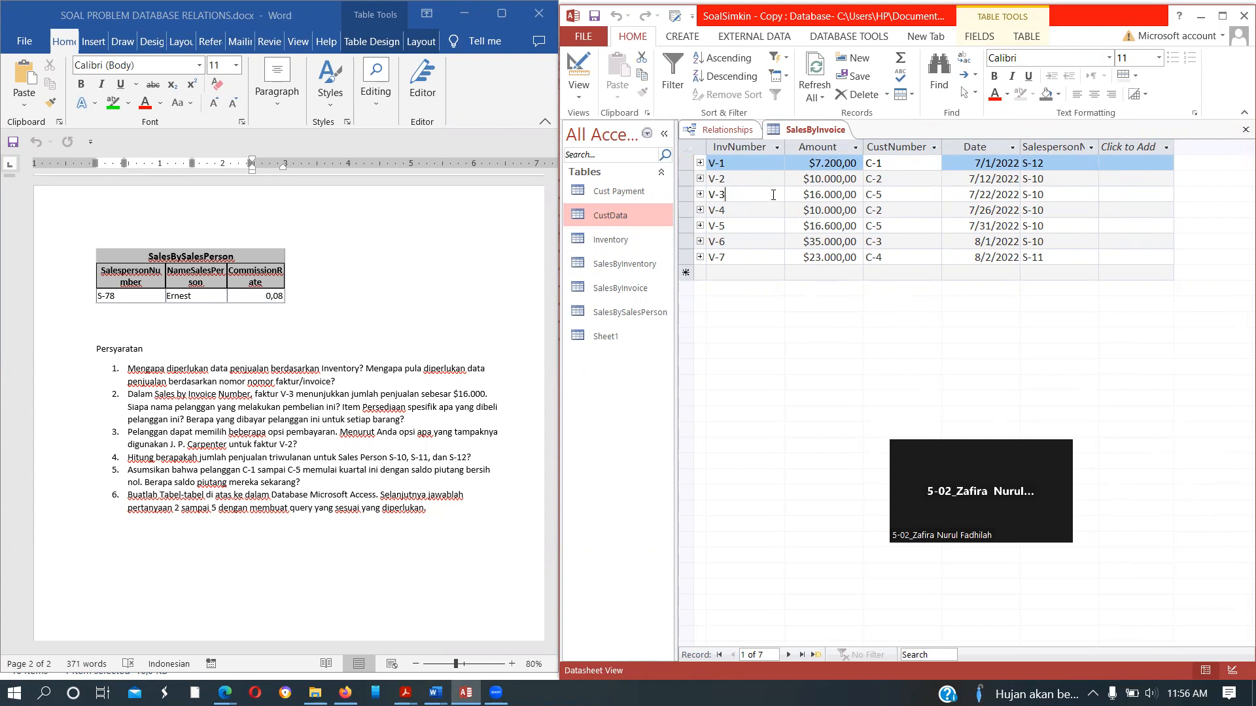
pyautogui.click(830, 195)
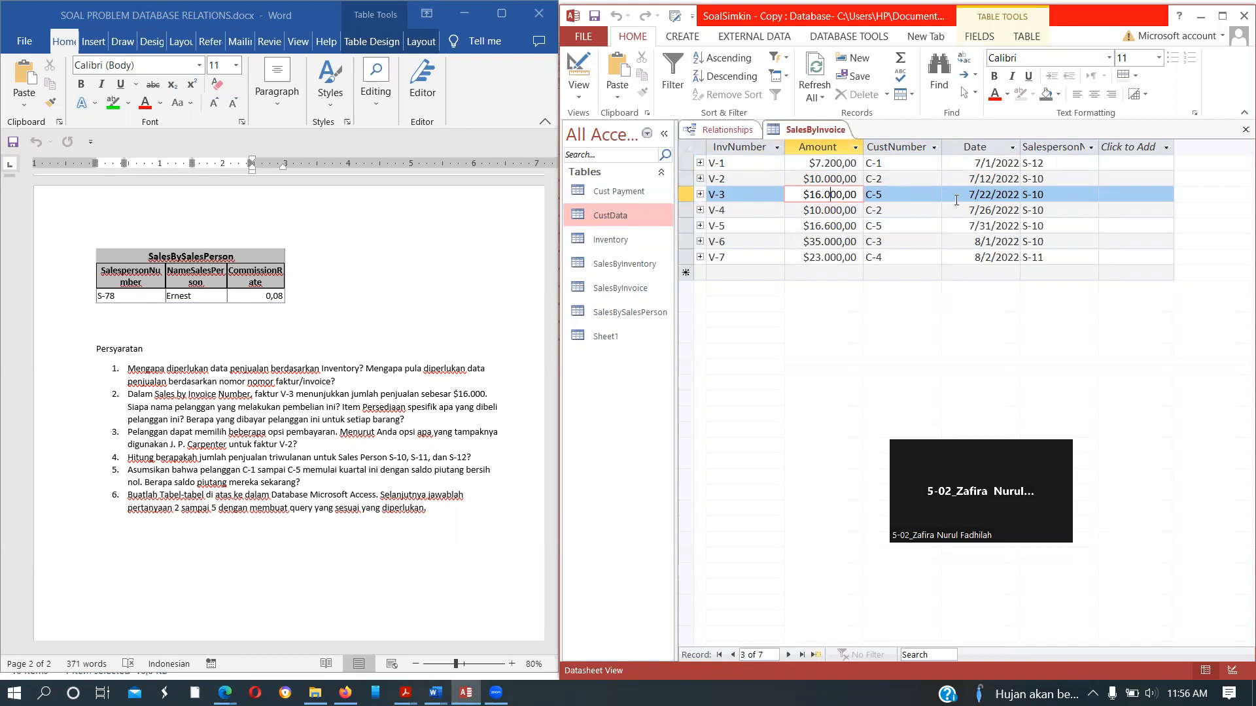
# Close the SalesByInvoice table and start a new query in design view.
pyautogui.click(1245, 130)
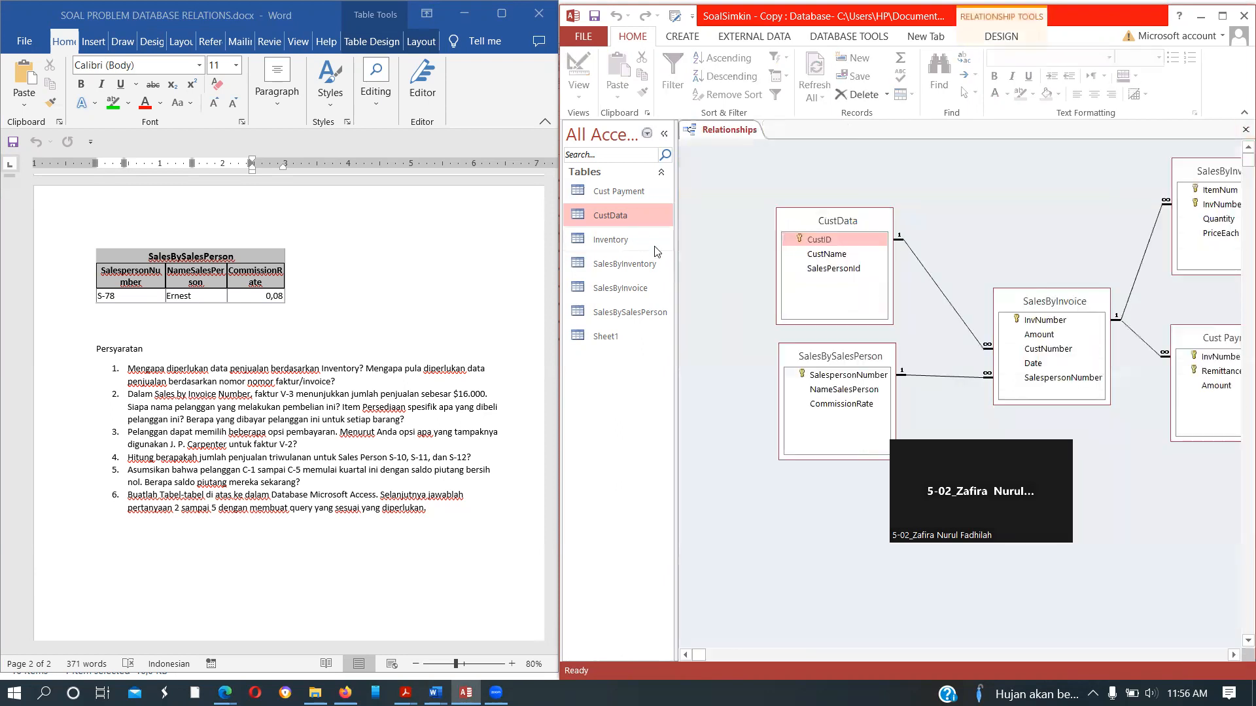
pyautogui.click(680, 37)
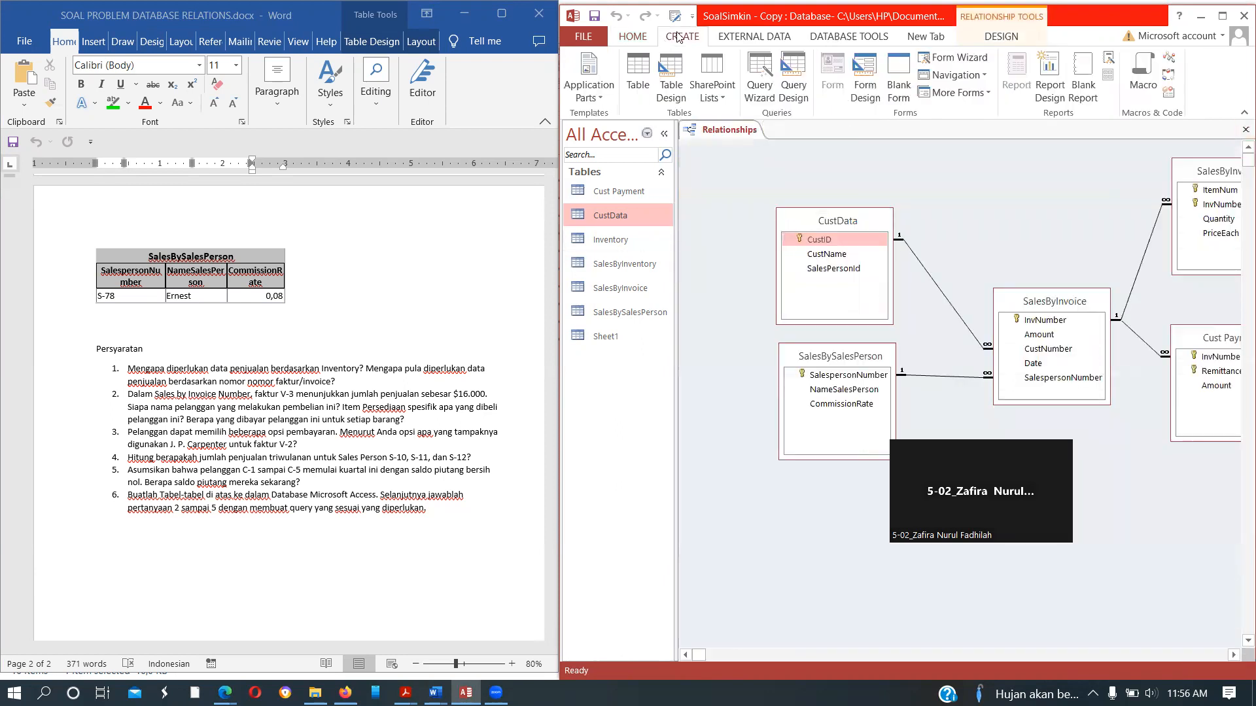
pyautogui.click(794, 79)
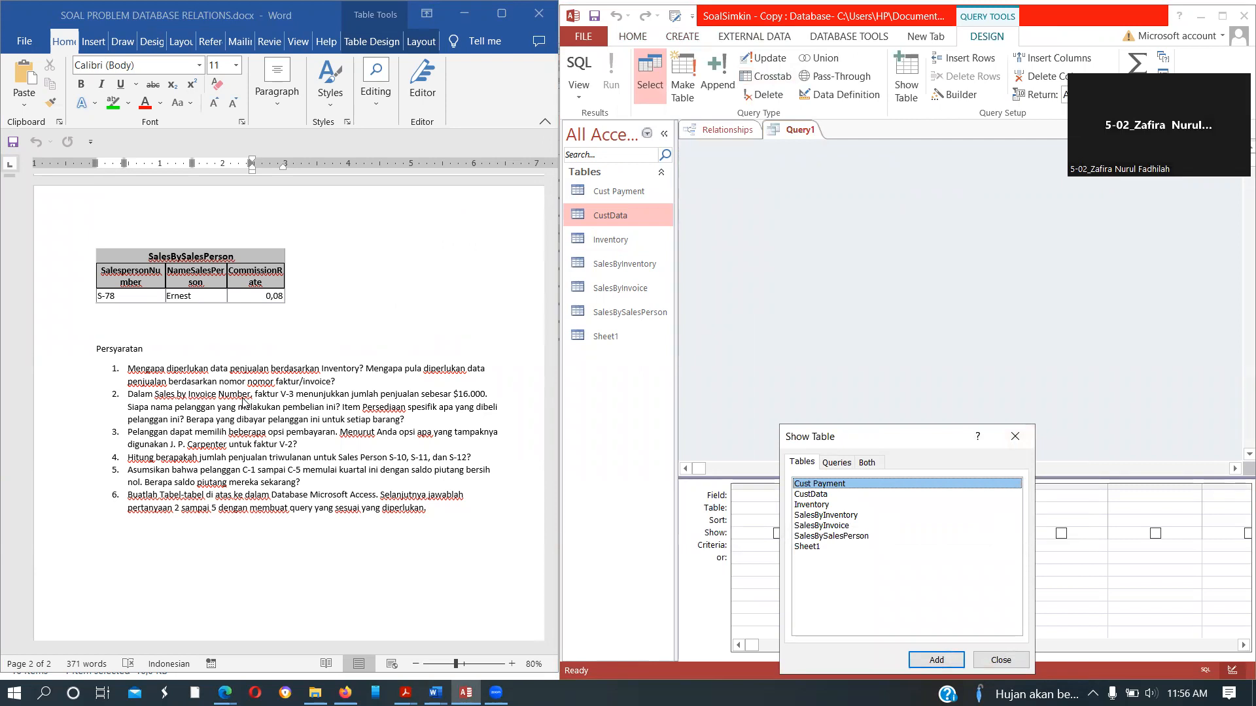
# Add the SalesByInvoice, CustData, Inventory and SalesByInventory tables to the query and finish adding tables.
pyautogui.click(822, 527)
pyautogui.doubleClick(822, 527)
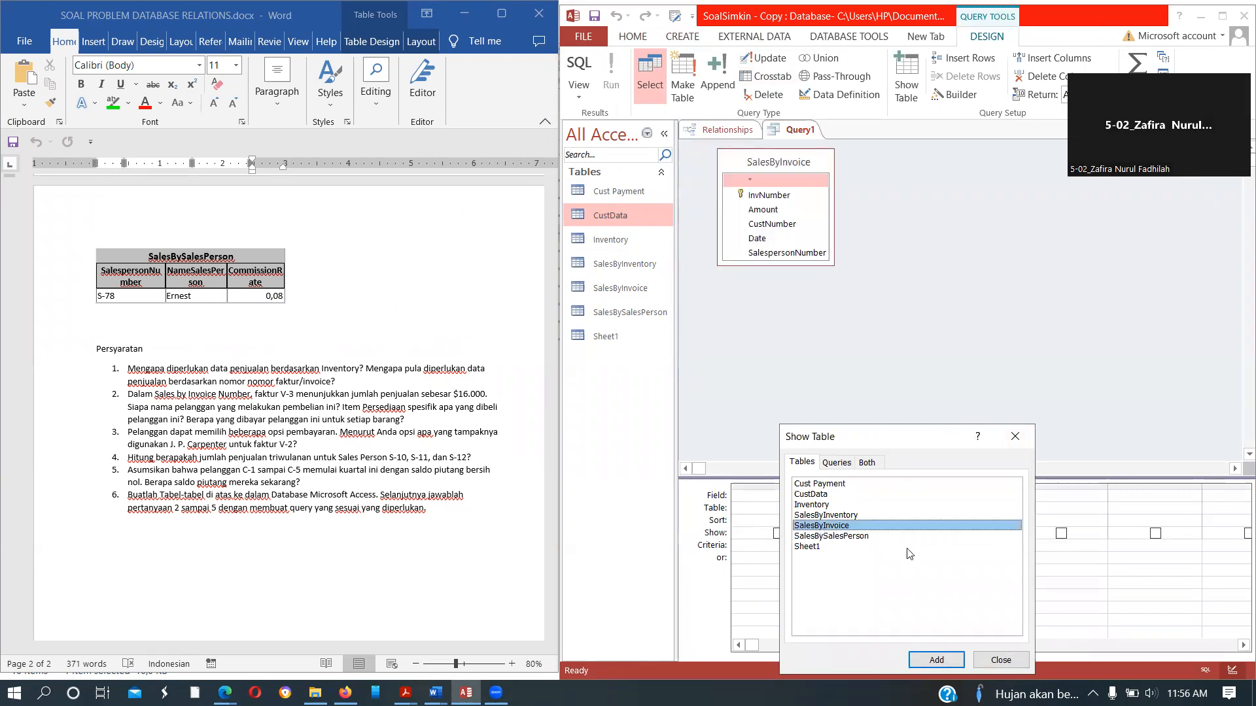
pyautogui.doubleClick(819, 495)
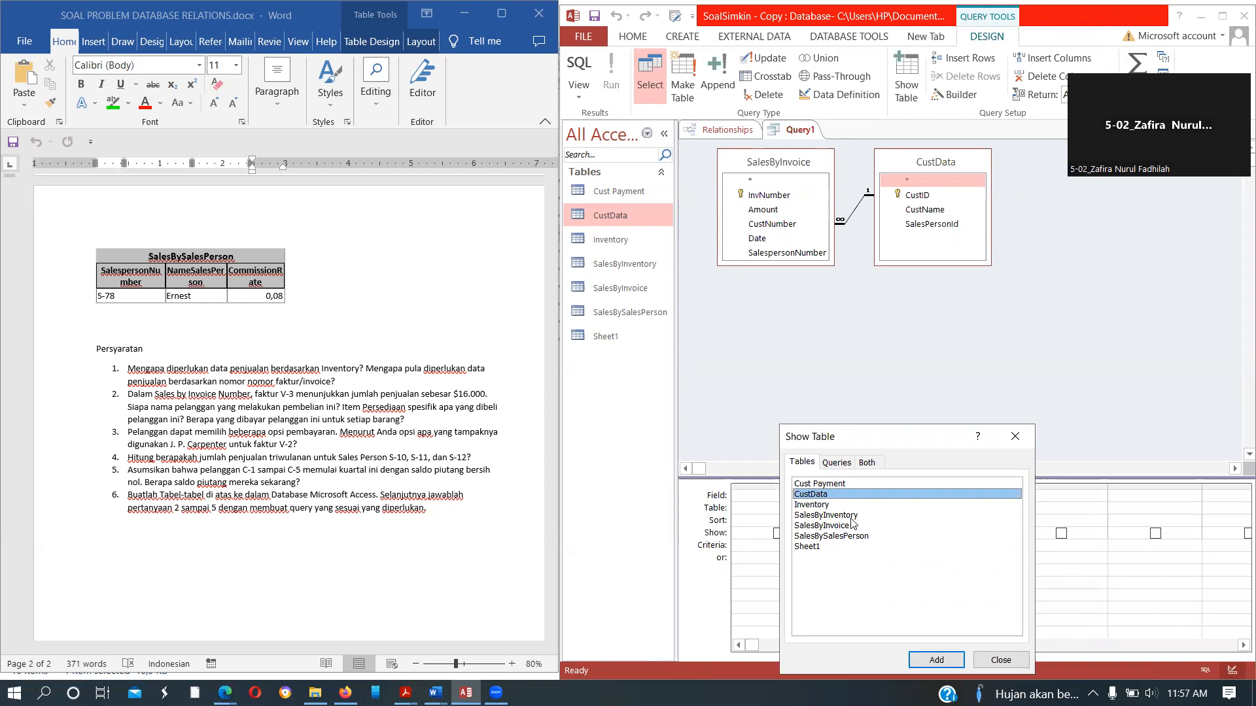
pyautogui.doubleClick(827, 507)
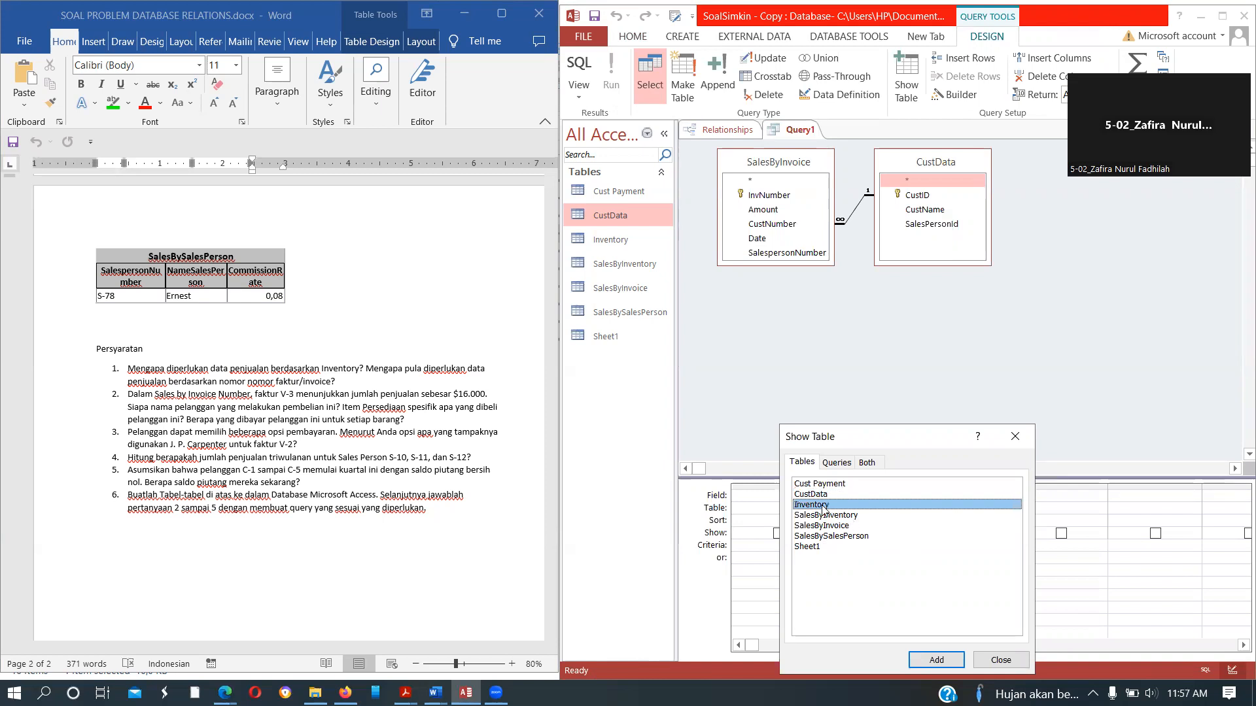
pyautogui.doubleClick(841, 517)
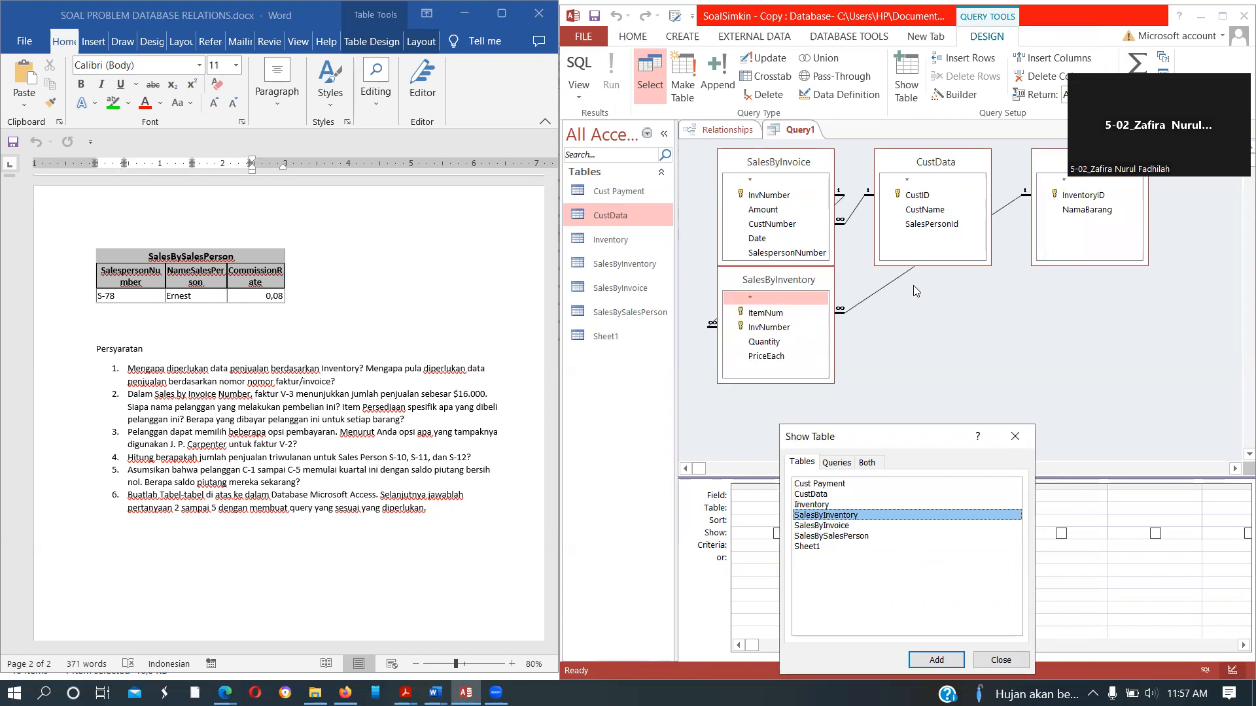
pyautogui.click(995, 662)
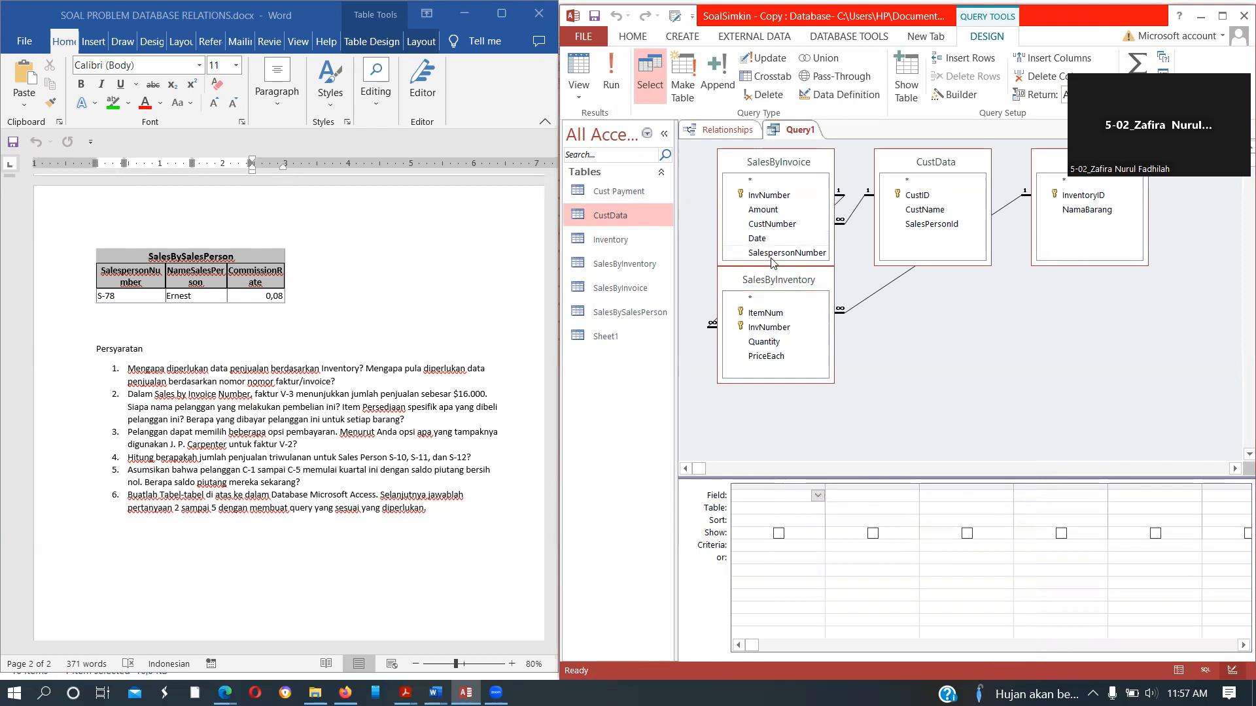
# Rearrange the query's table boxes so SalesByInventory sits between SalesByInvoice and Inventory, with CustData directly below SalesByInventory.
pyautogui.moveTo(783, 286); pyautogui.dragTo(926, 298)
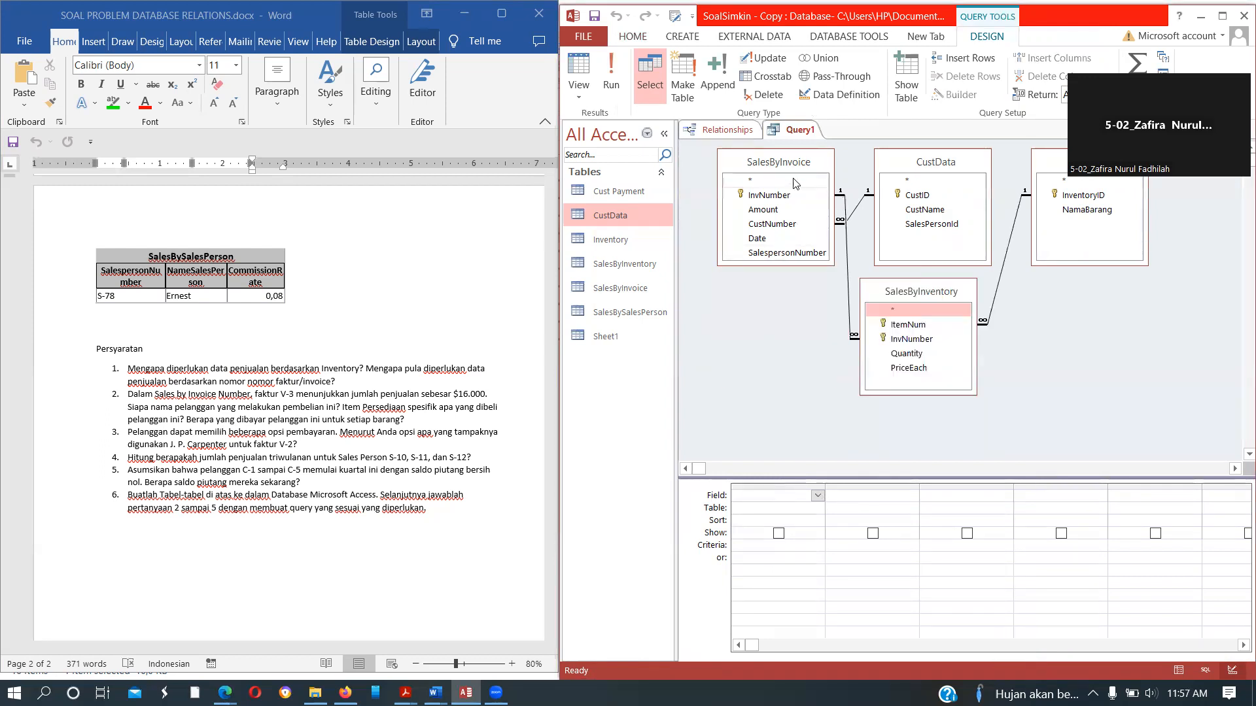
pyautogui.moveTo(778, 164); pyautogui.dragTo(762, 186)
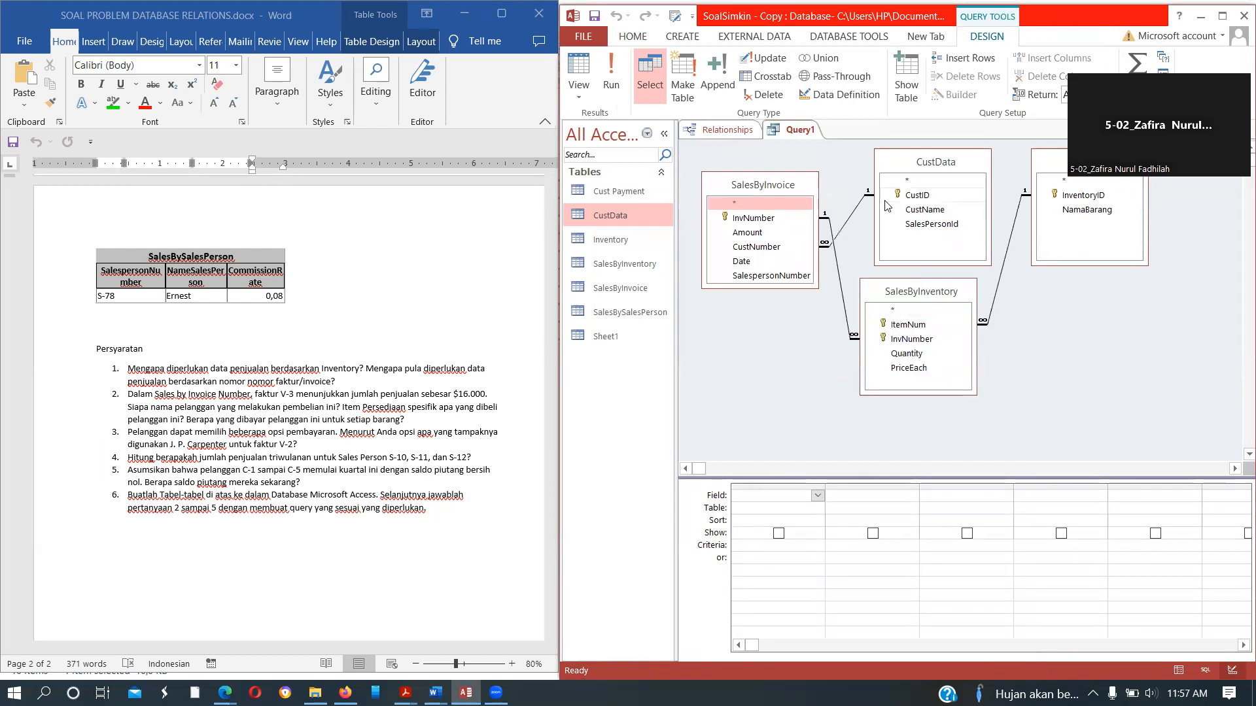
pyautogui.click(923, 297)
pyautogui.moveTo(922, 298); pyautogui.dragTo(906, 205)
pyautogui.moveTo(955, 166); pyautogui.dragTo(958, 331)
pyautogui.moveTo(933, 199); pyautogui.dragTo(963, 159)
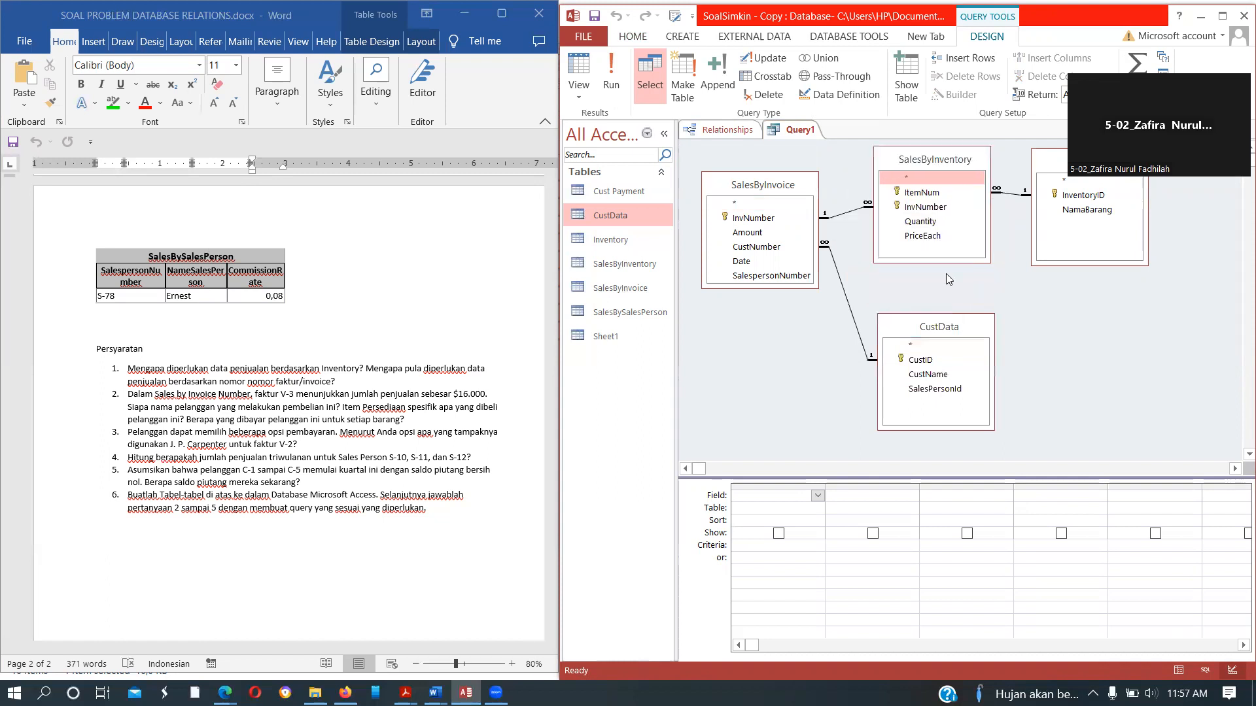
pyautogui.moveTo(946, 332); pyautogui.dragTo(943, 311)
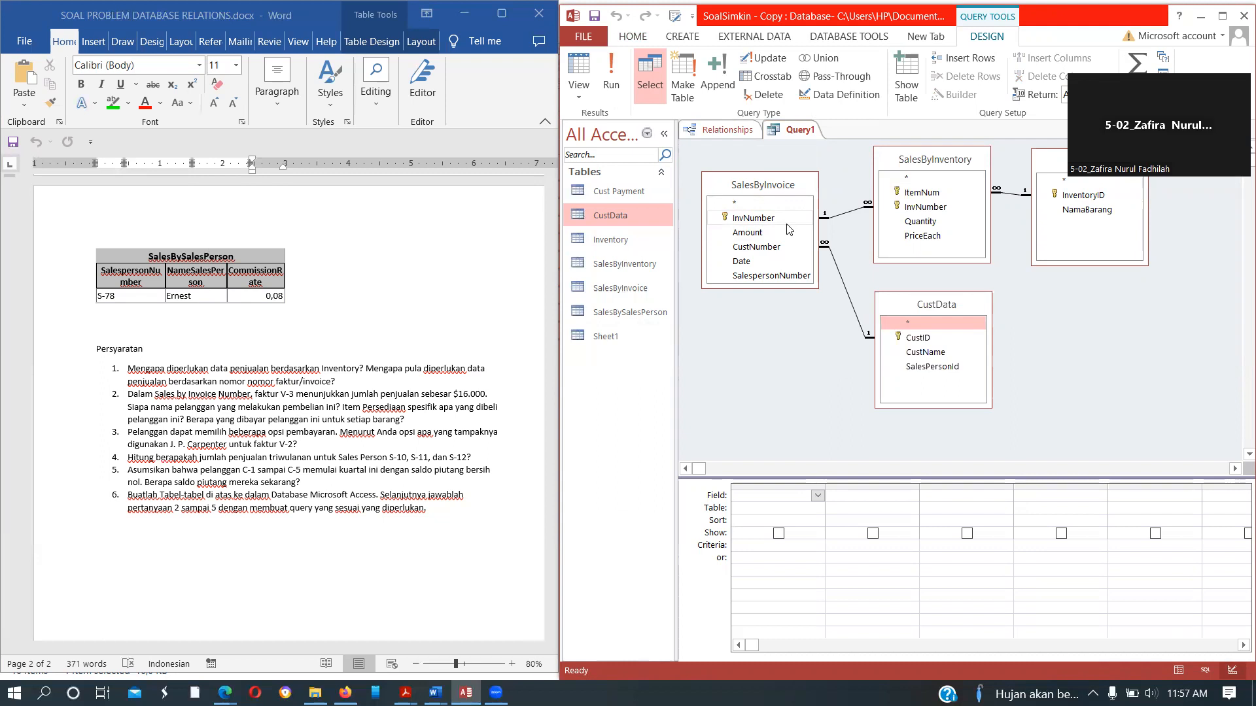
# Add InvNumber from SalesByInvoice, CustName from CustData, InvNumber from SalesByInventory and NamaBarang from Inventory as query columns.
pyautogui.doubleClick(753, 218)
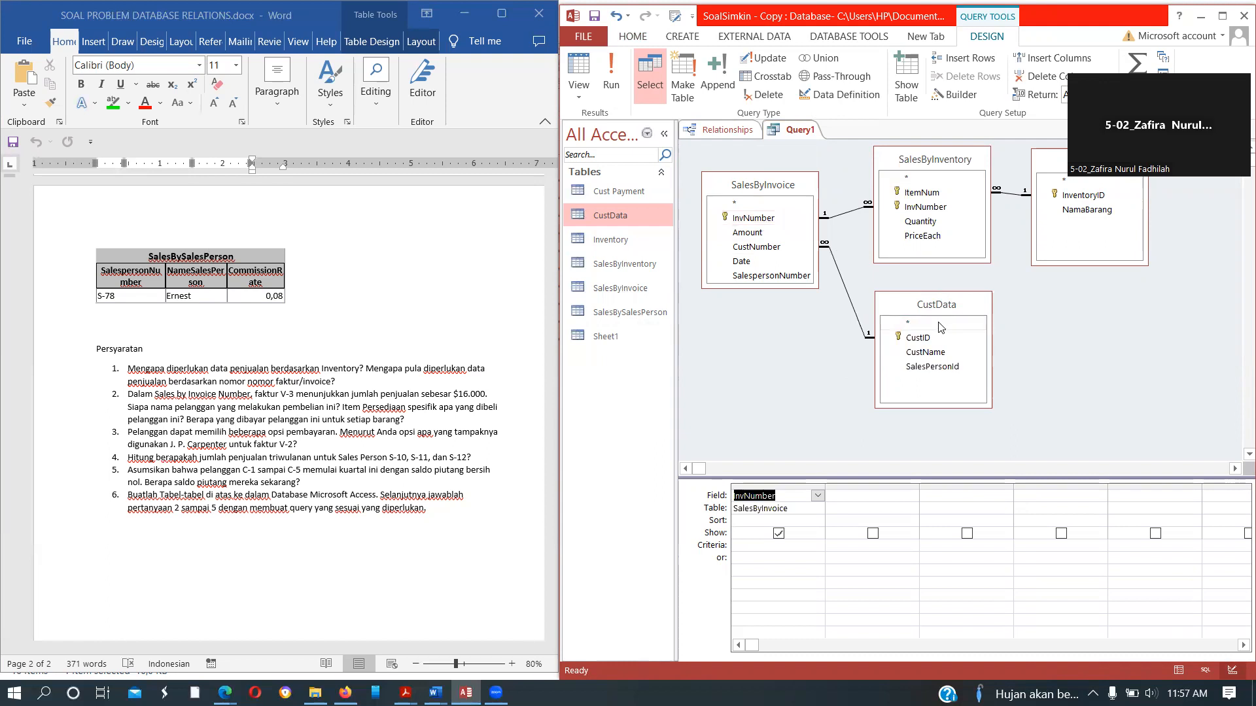
pyautogui.doubleClick(933, 355)
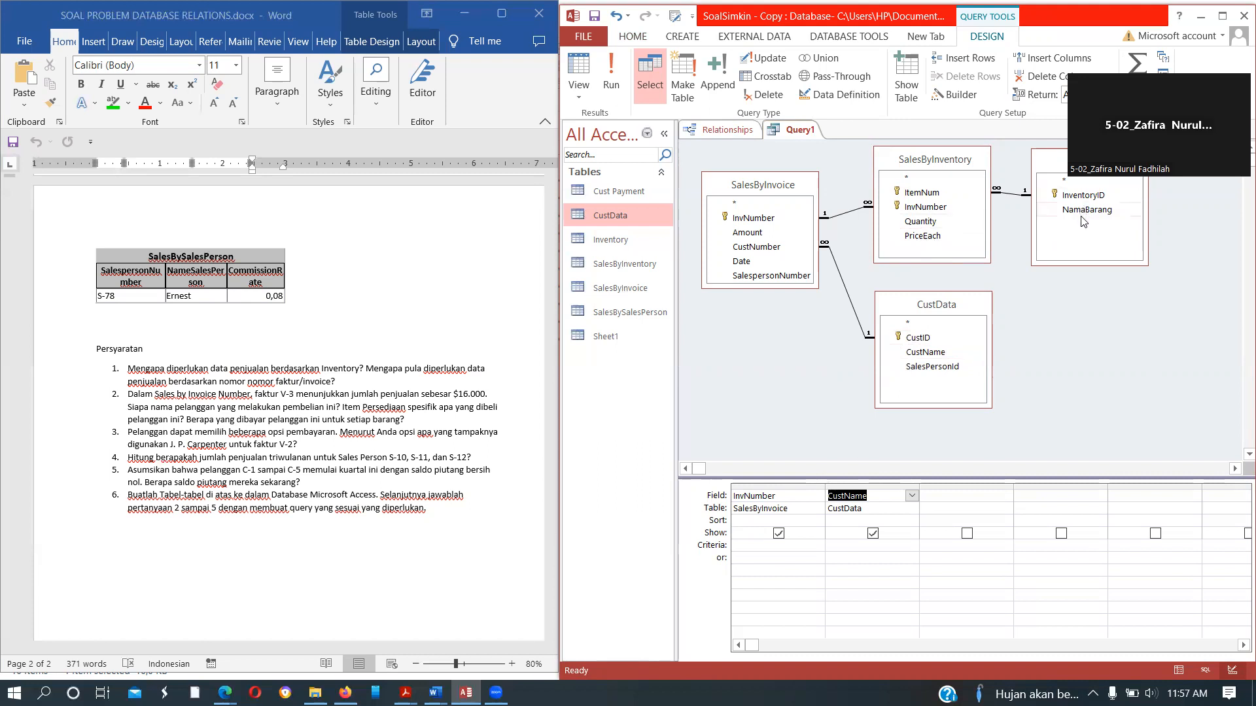
pyautogui.click(934, 208)
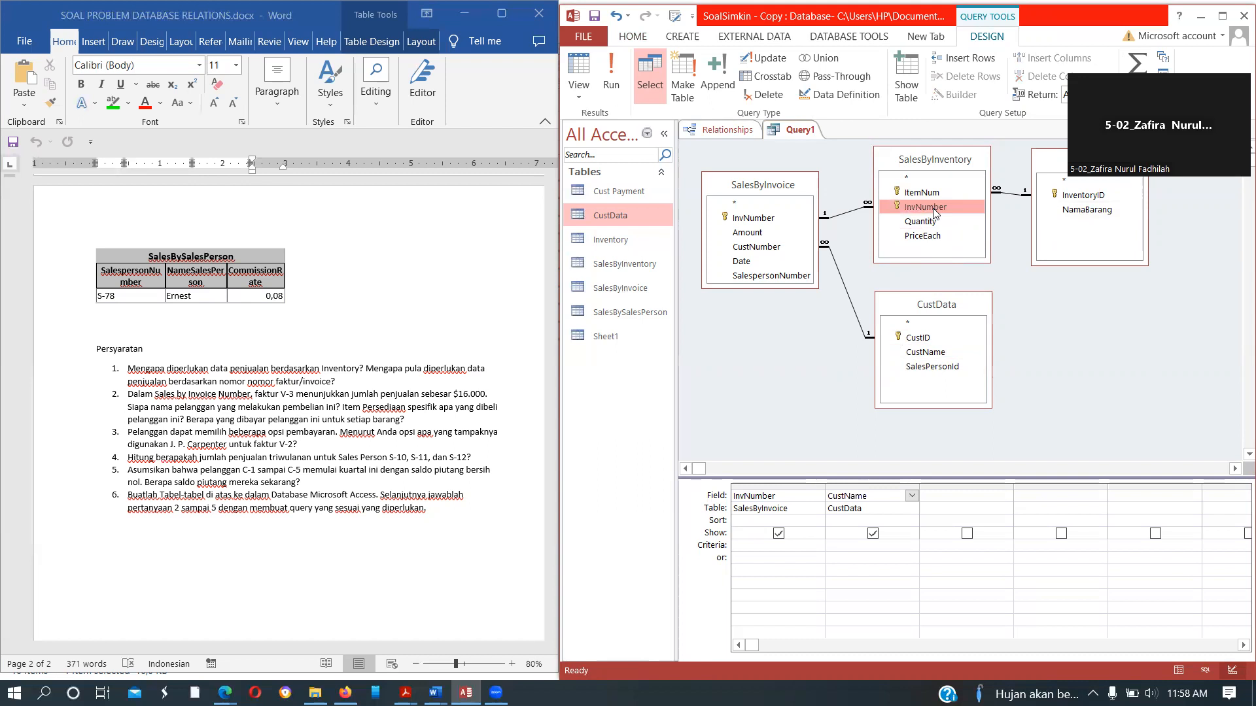
pyautogui.doubleClick(934, 209)
pyautogui.click(1086, 211)
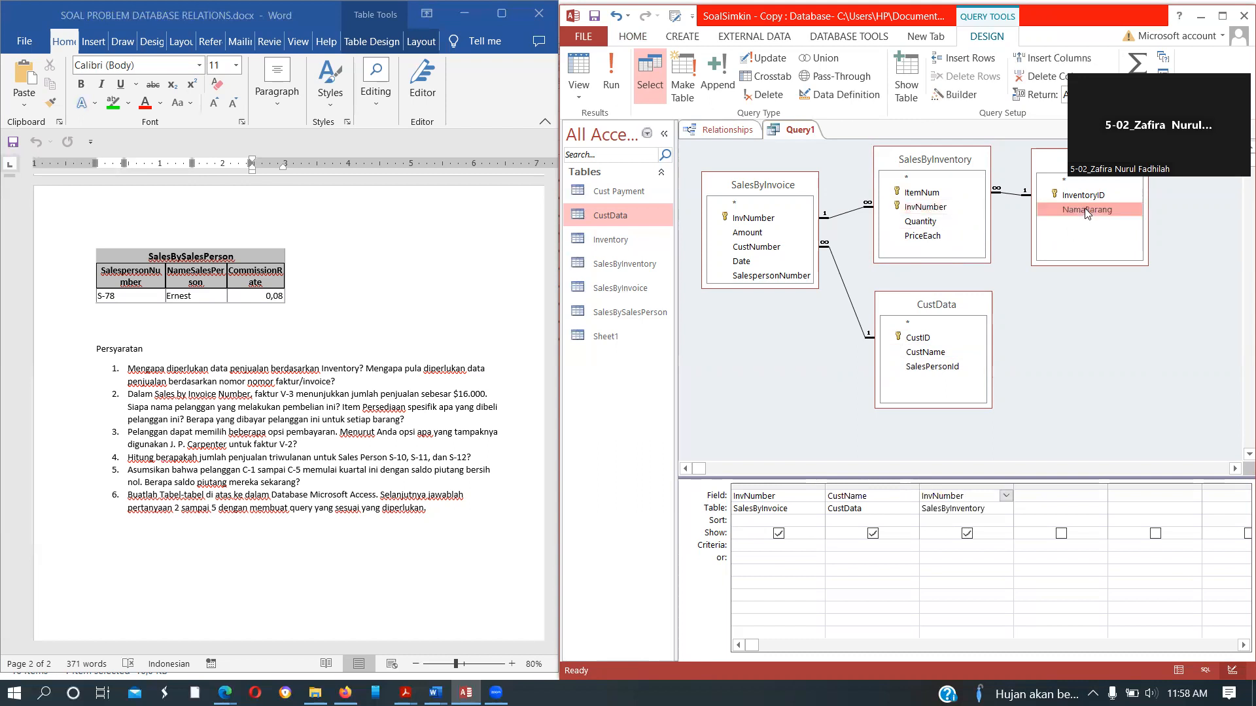
pyautogui.doubleClick(1085, 209)
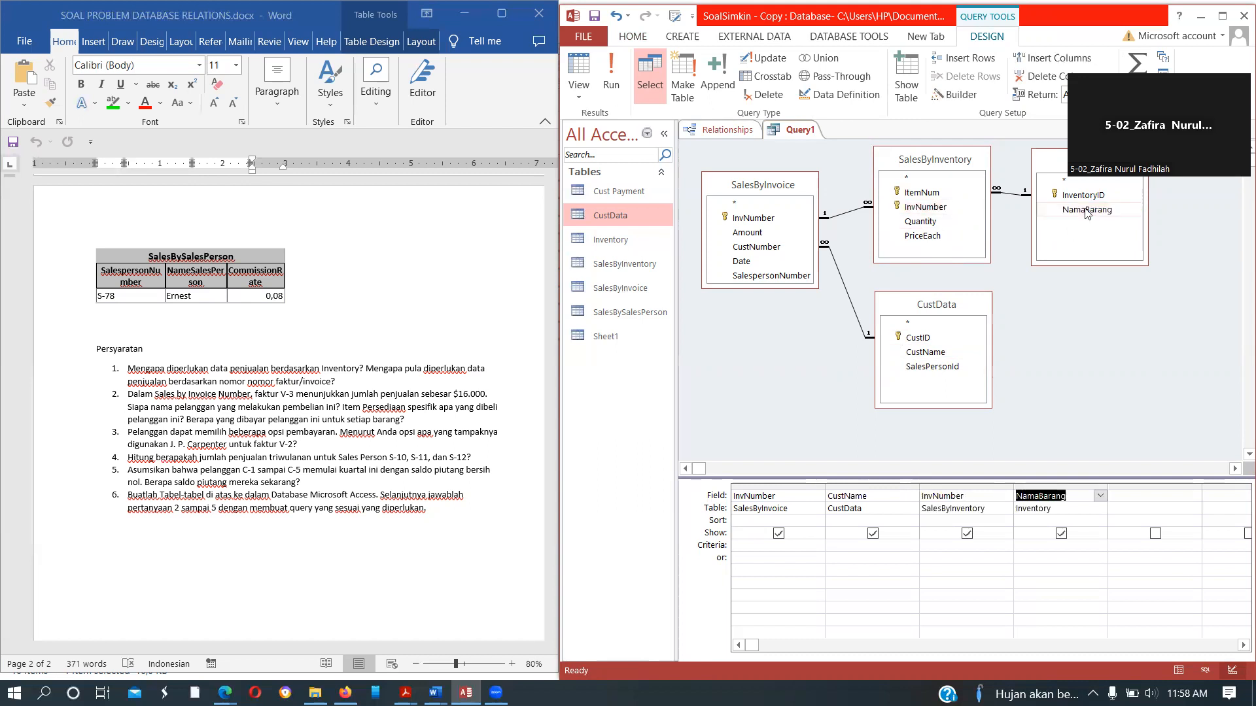
# Insert CustNumber from SalesByInvoice before CustName, and append Quantity and PriceEach from SalesByInventory to the query columns.
pyautogui.click(769, 247)
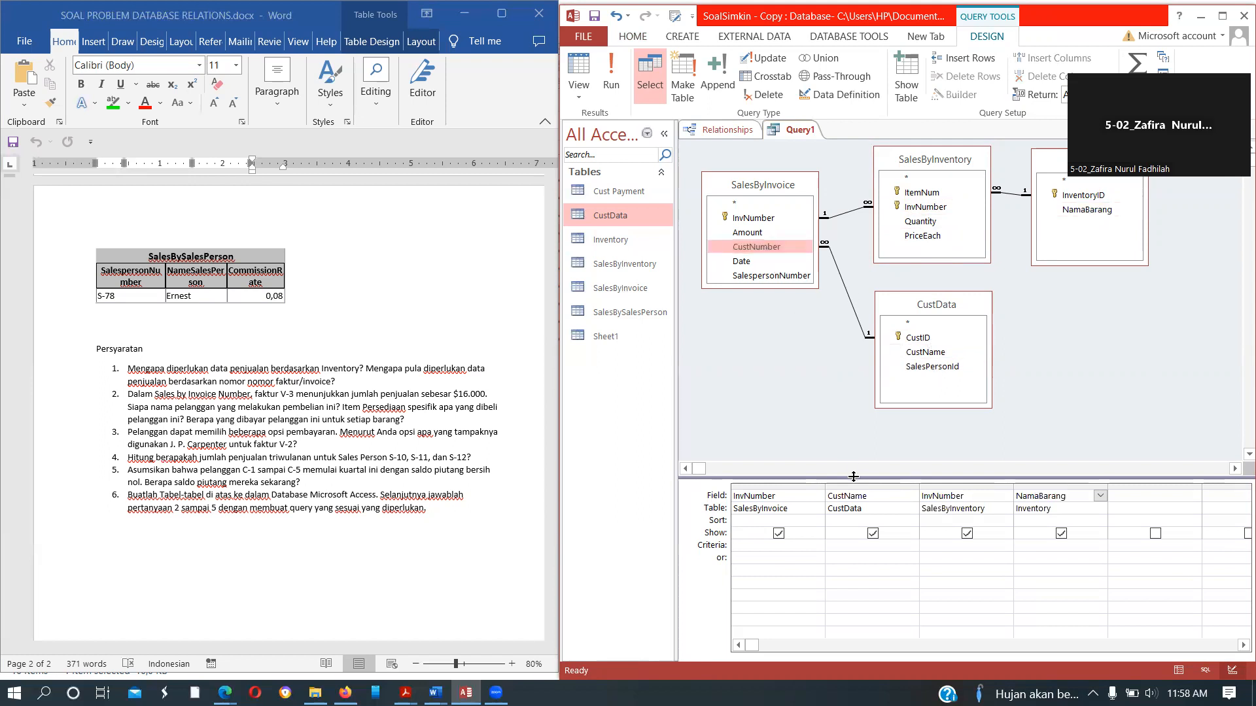
pyautogui.moveTo(767, 248); pyautogui.dragTo(841, 495)
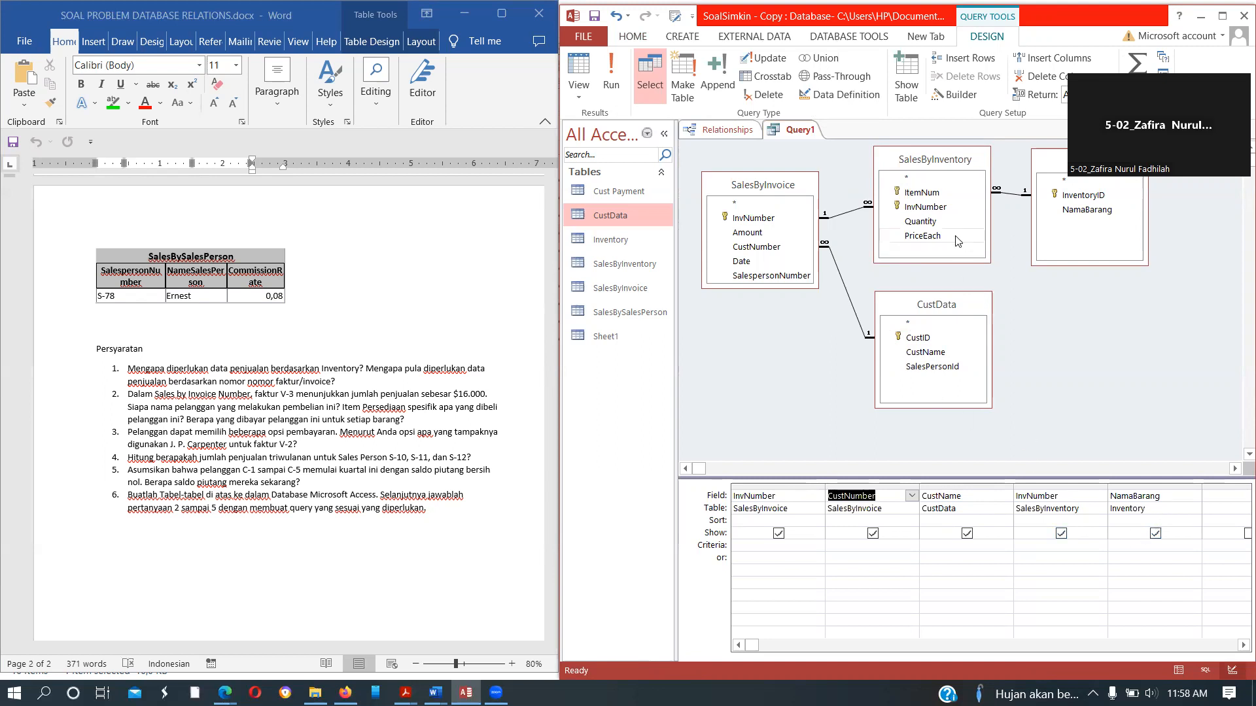
pyautogui.click(929, 223)
pyautogui.click(932, 223)
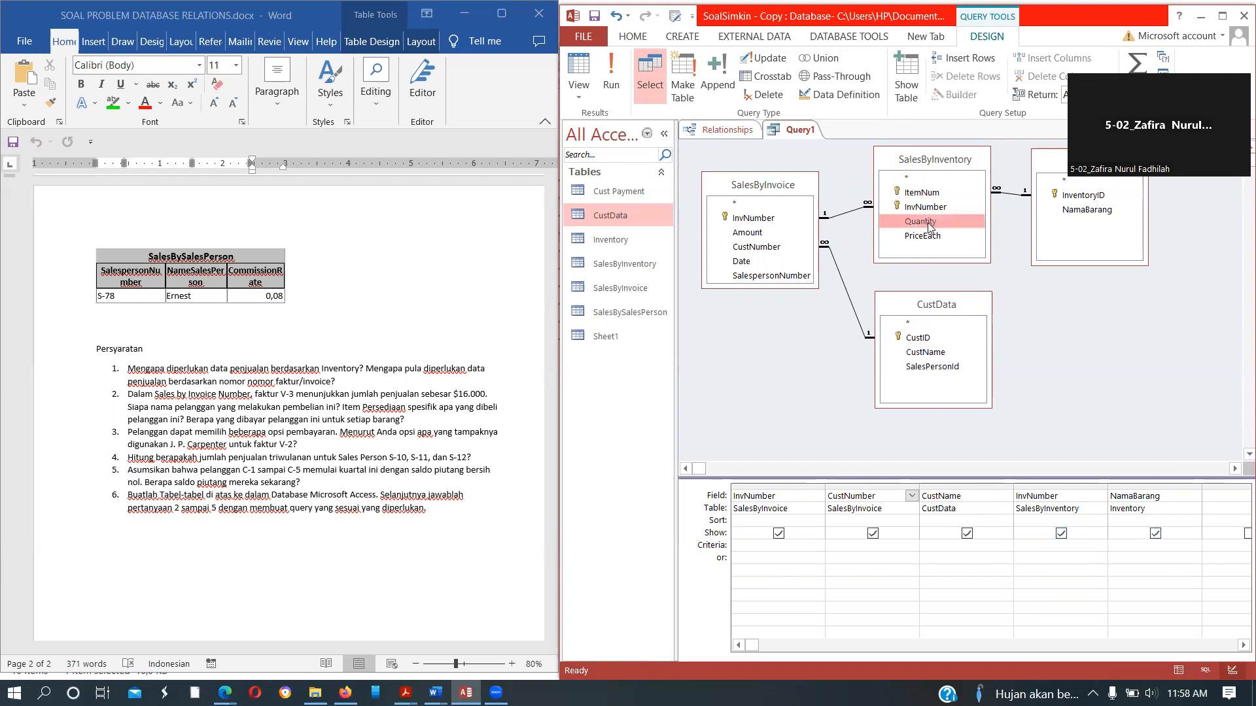
pyautogui.doubleClick(928, 223)
pyautogui.click(920, 239)
pyautogui.doubleClick(919, 237)
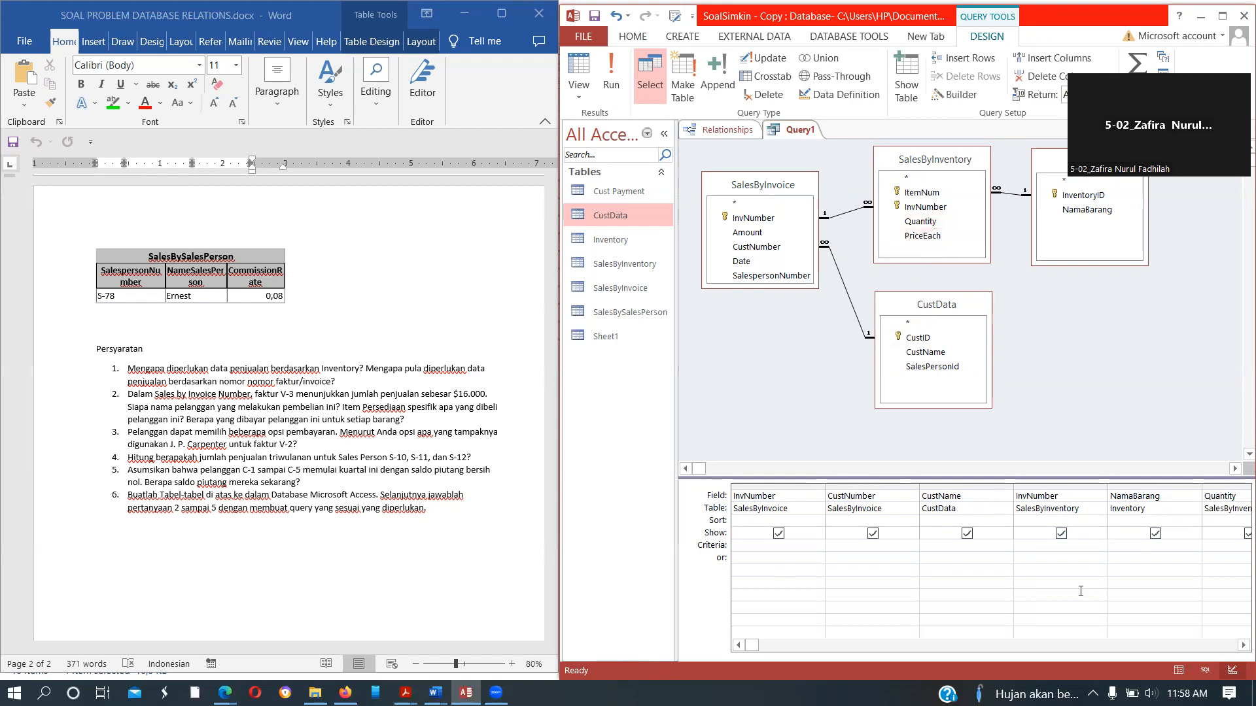
# Check the last query columns in the design grid and view the query's records as a datasheet.
pyautogui.click(1241, 647)
pyautogui.click(1241, 646)
pyautogui.click(1241, 646)
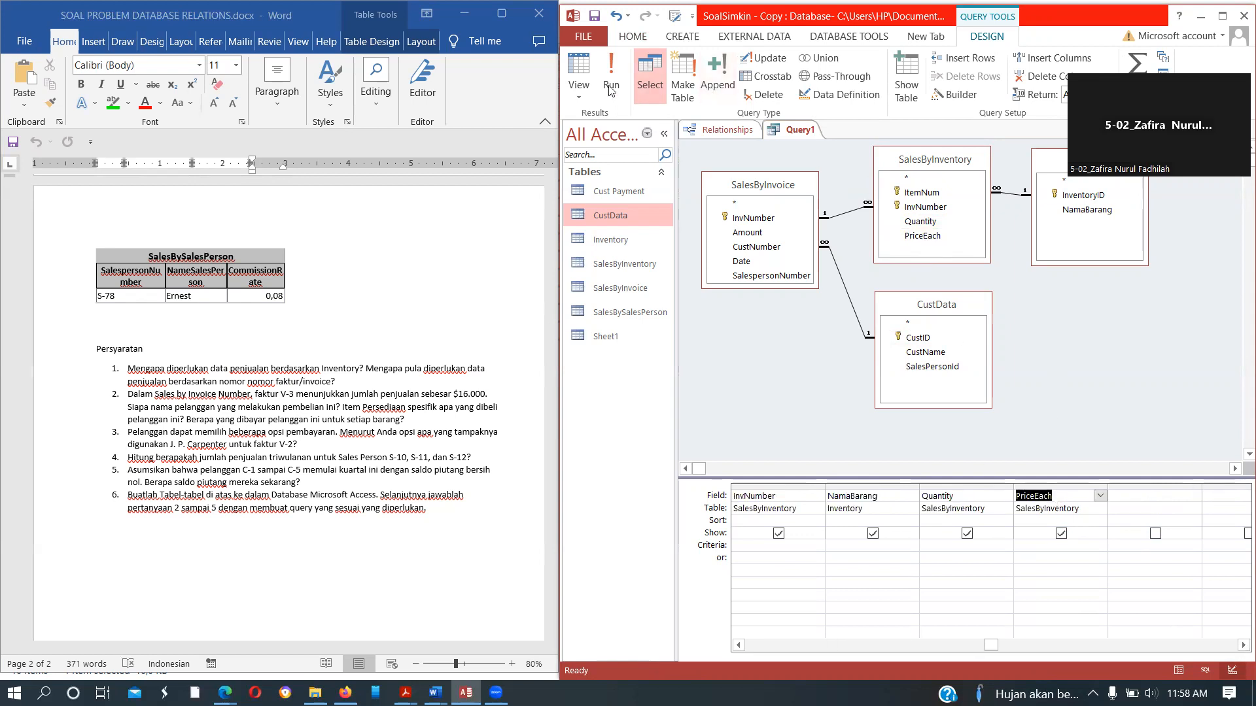
pyautogui.click(581, 65)
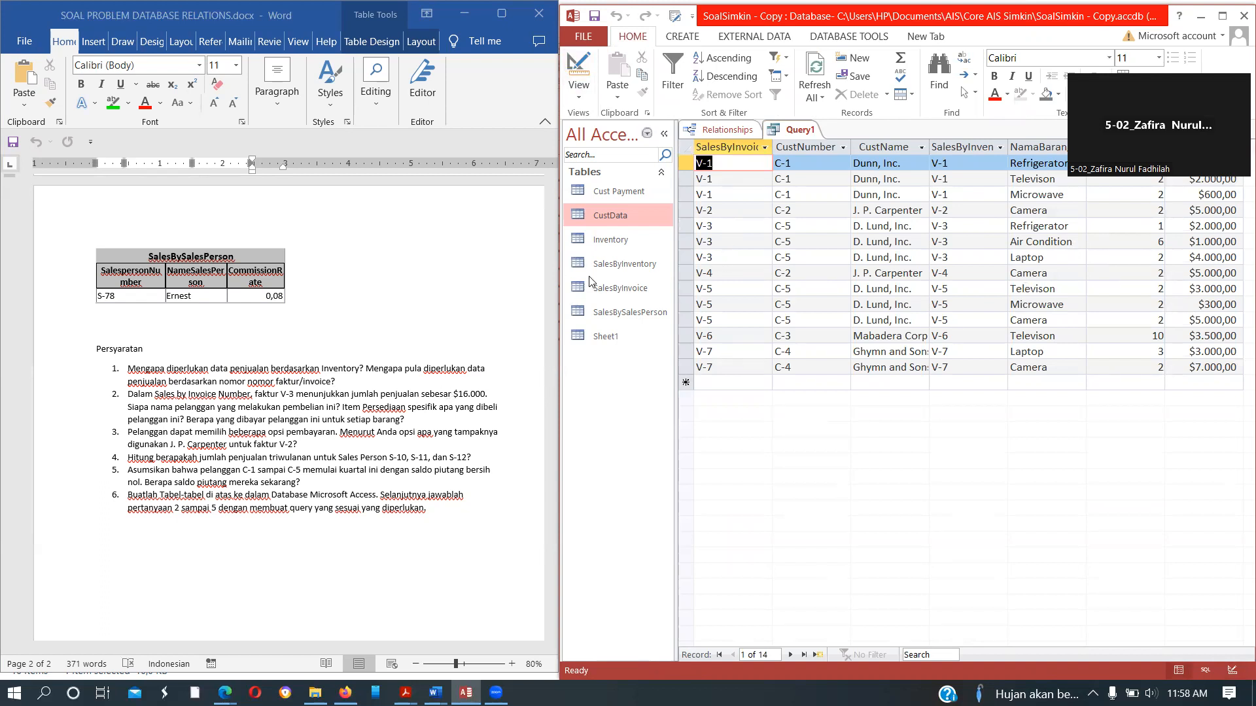
# Return to the query design, set the criterion "V-3" for InvNumber from SalesByInvoice, and view the filtered records.
pyautogui.click(580, 69)
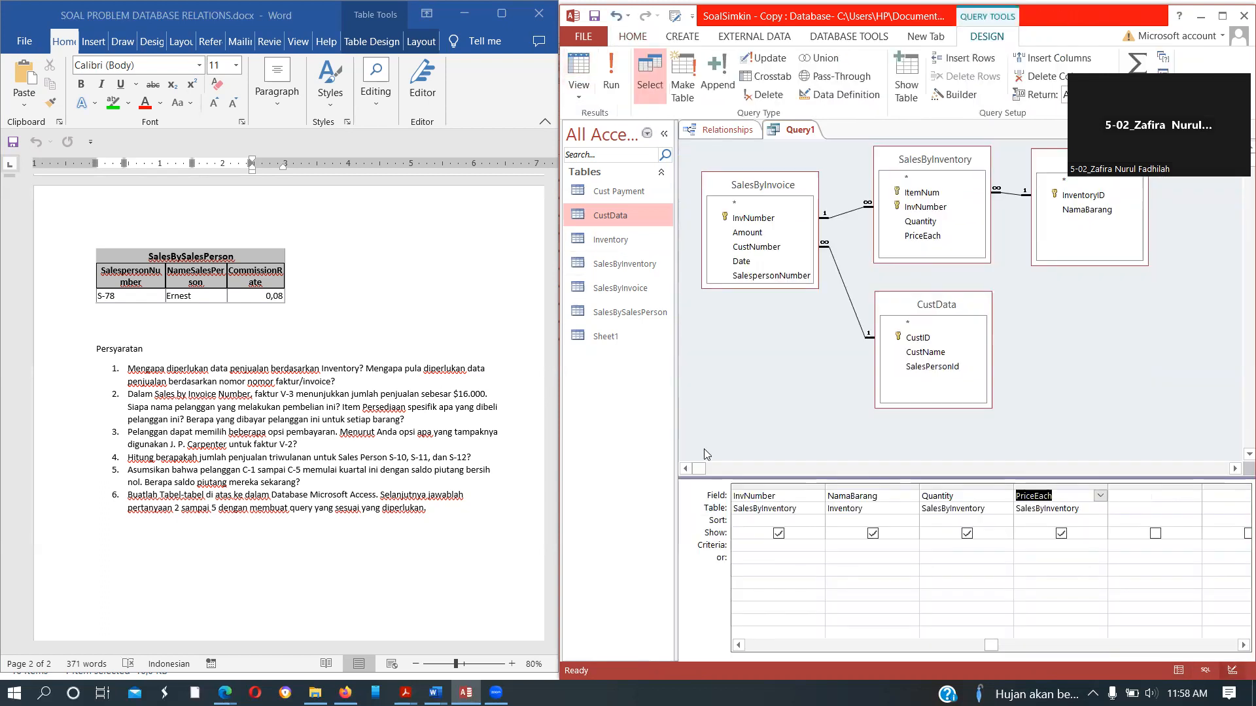
pyautogui.click(773, 644)
pyautogui.click(774, 645)
pyautogui.click(774, 645)
pyautogui.click(751, 549)
pyautogui.write('V-3"')
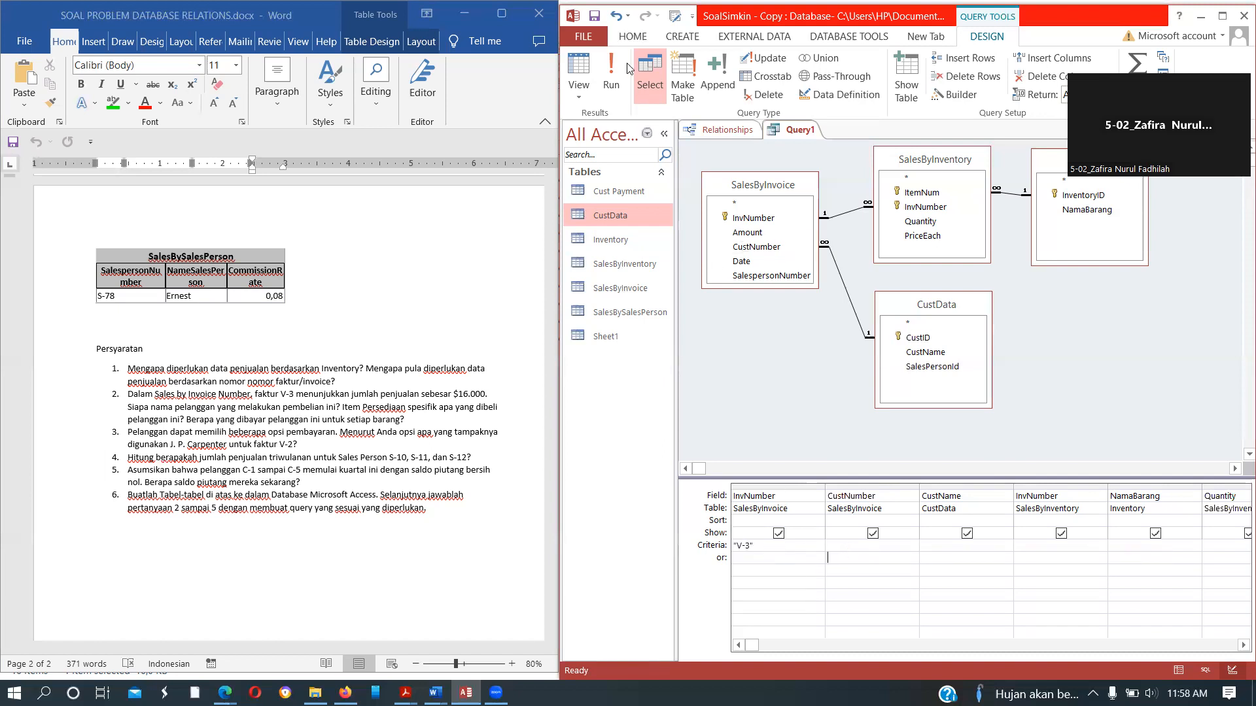
pyautogui.click(576, 72)
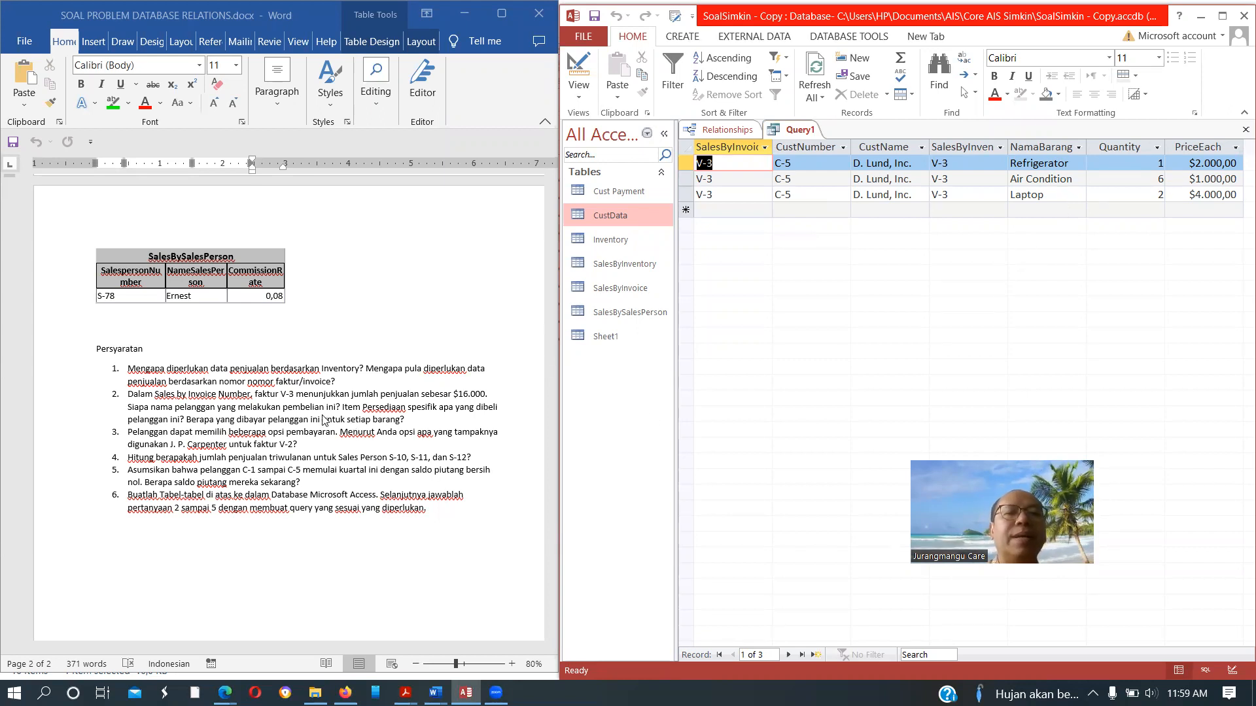
# Add the calculated column Jumlah: [Quantity]*[PriceEach] after PriceEach in the query design and run the query.
pyautogui.click(579, 69)
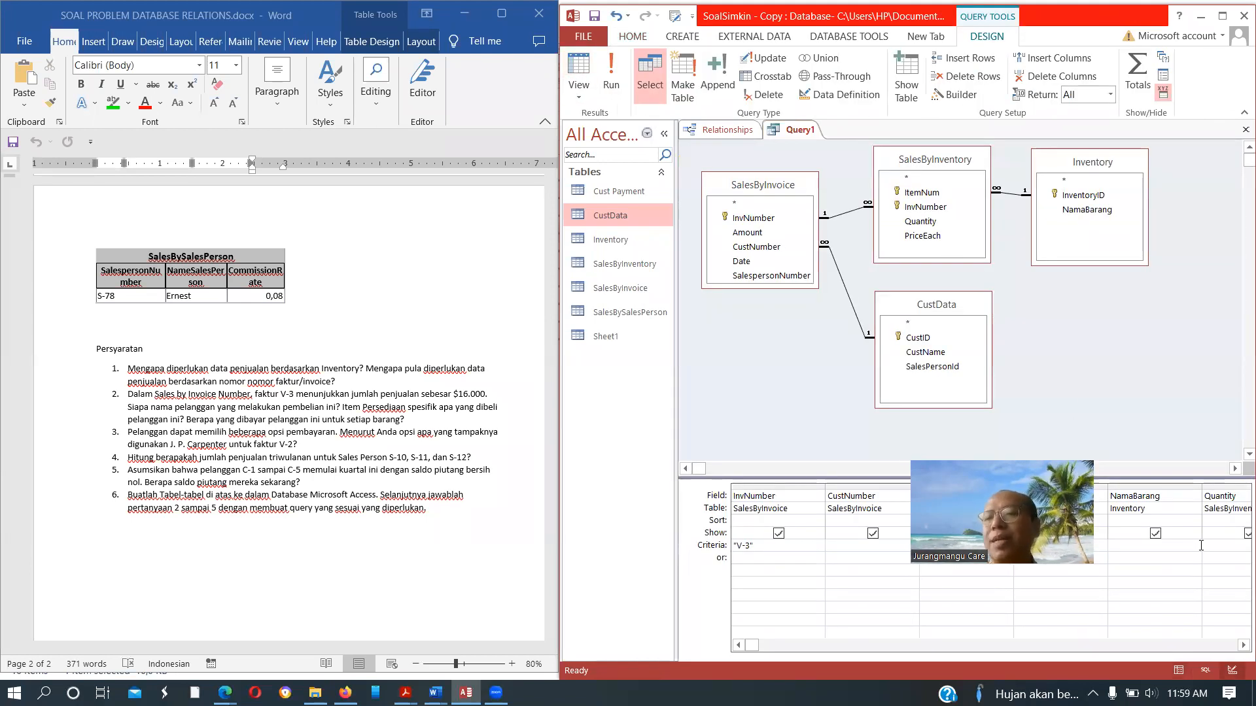
pyautogui.click(1242, 645)
pyautogui.click(1241, 646)
pyautogui.click(1241, 646)
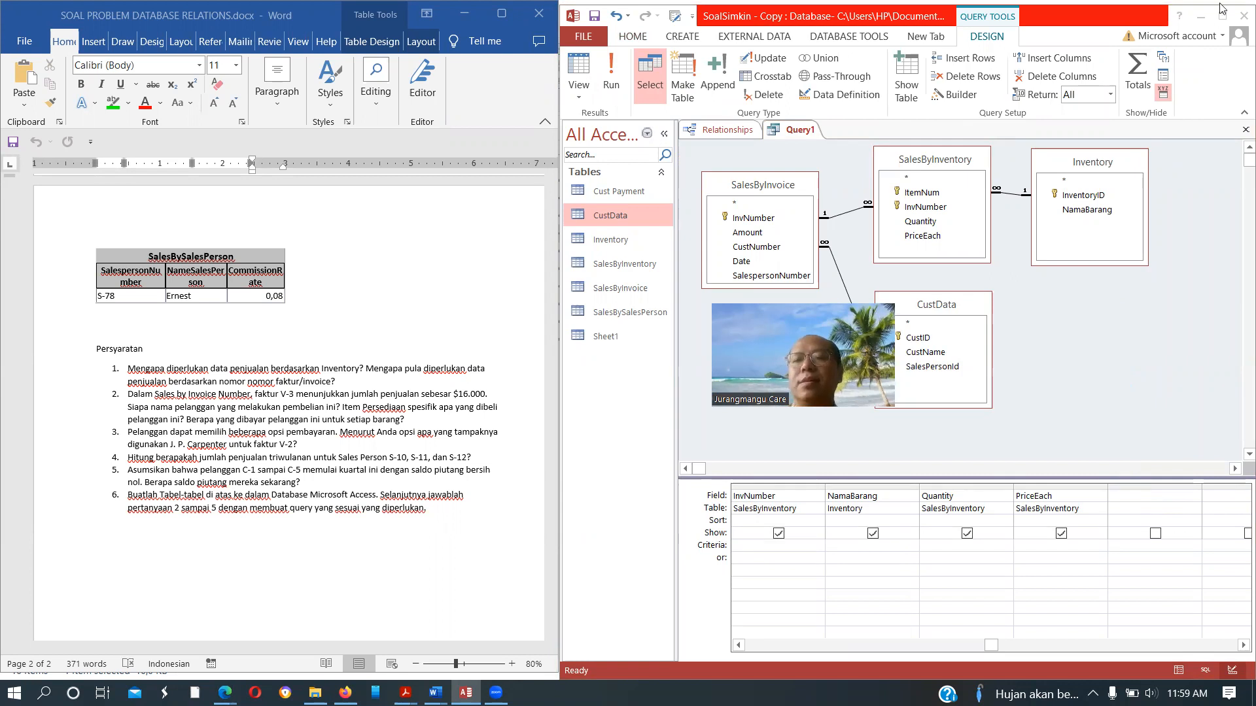
pyautogui.click(1120, 497)
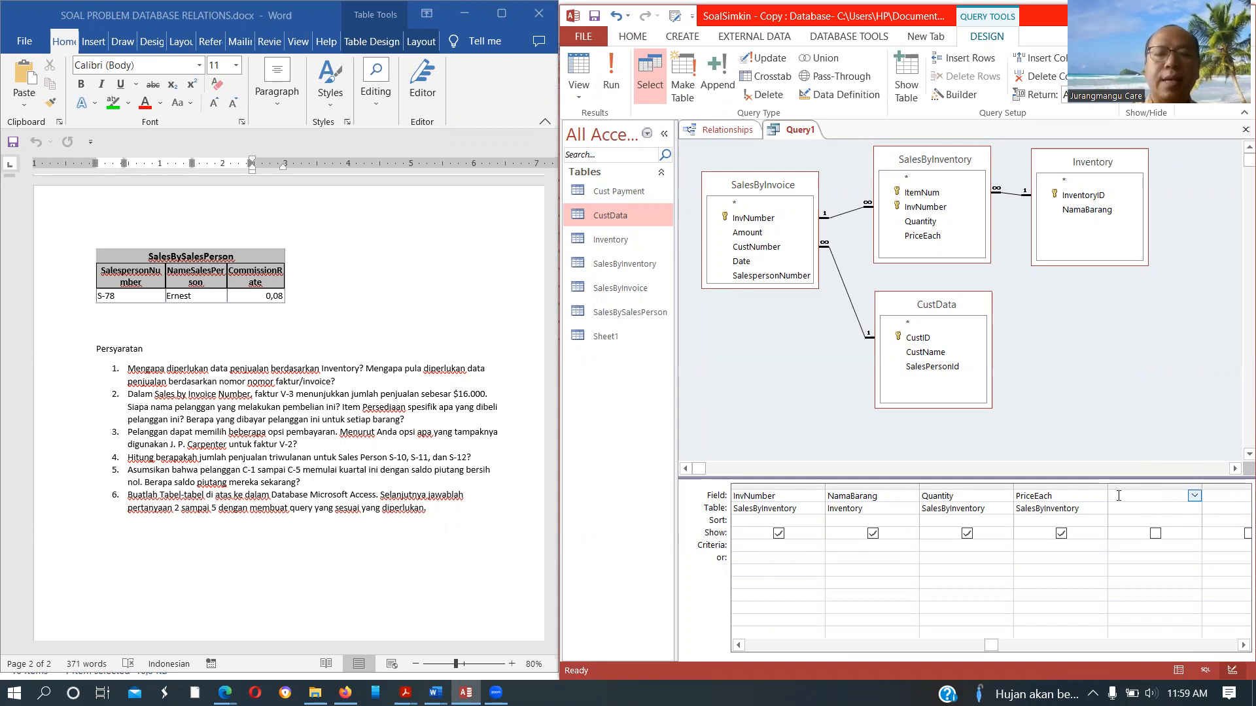
pyautogui.write('Jumlah:')
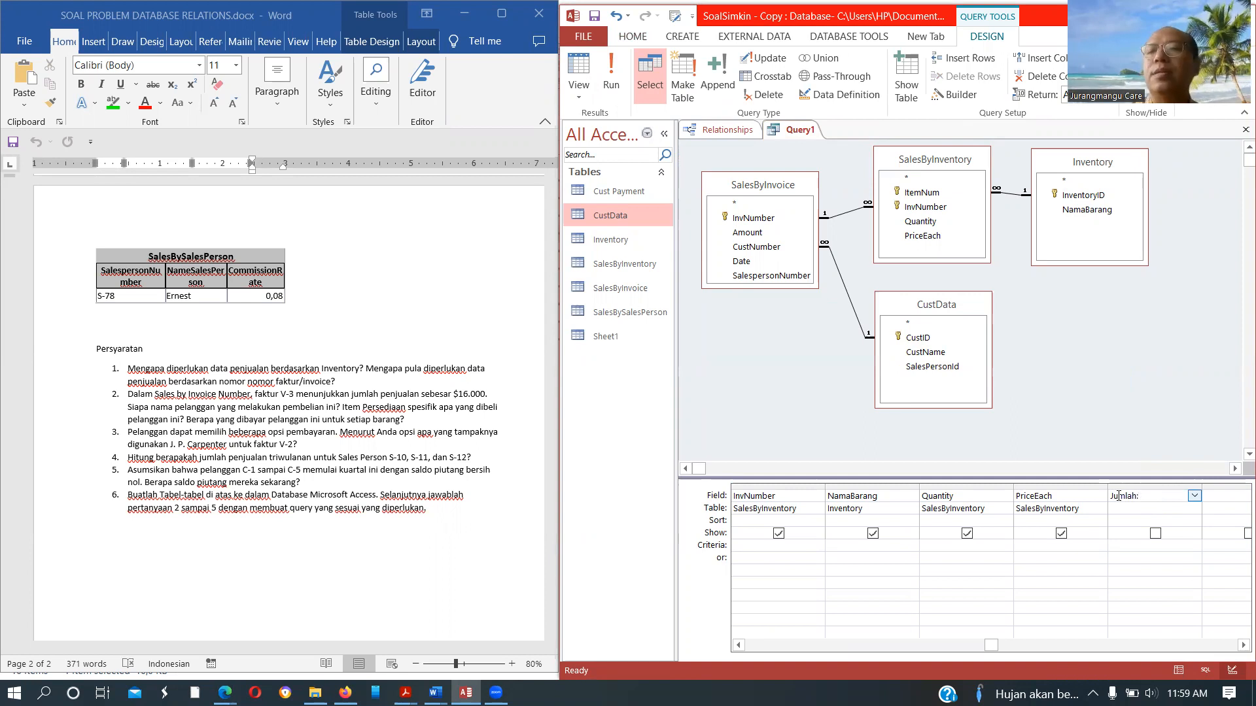
pyautogui.write('Quantity')
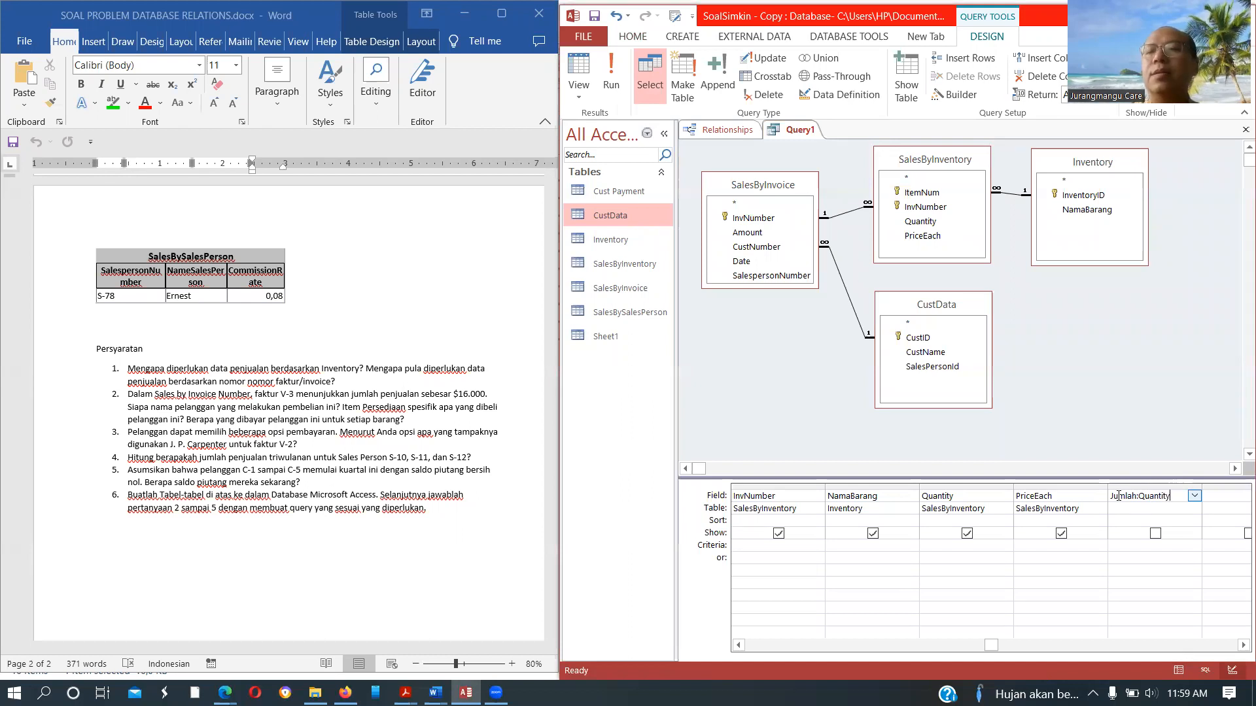
pyautogui.write('*')
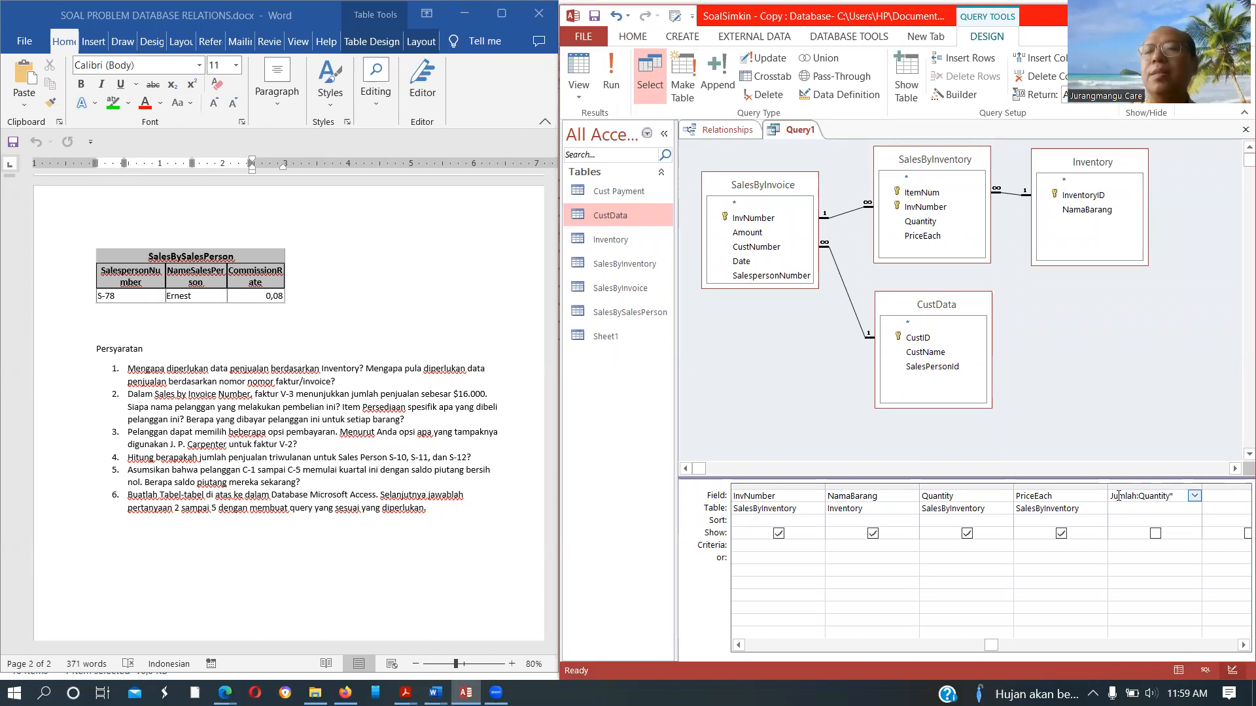
pyautogui.write('PriceEach')
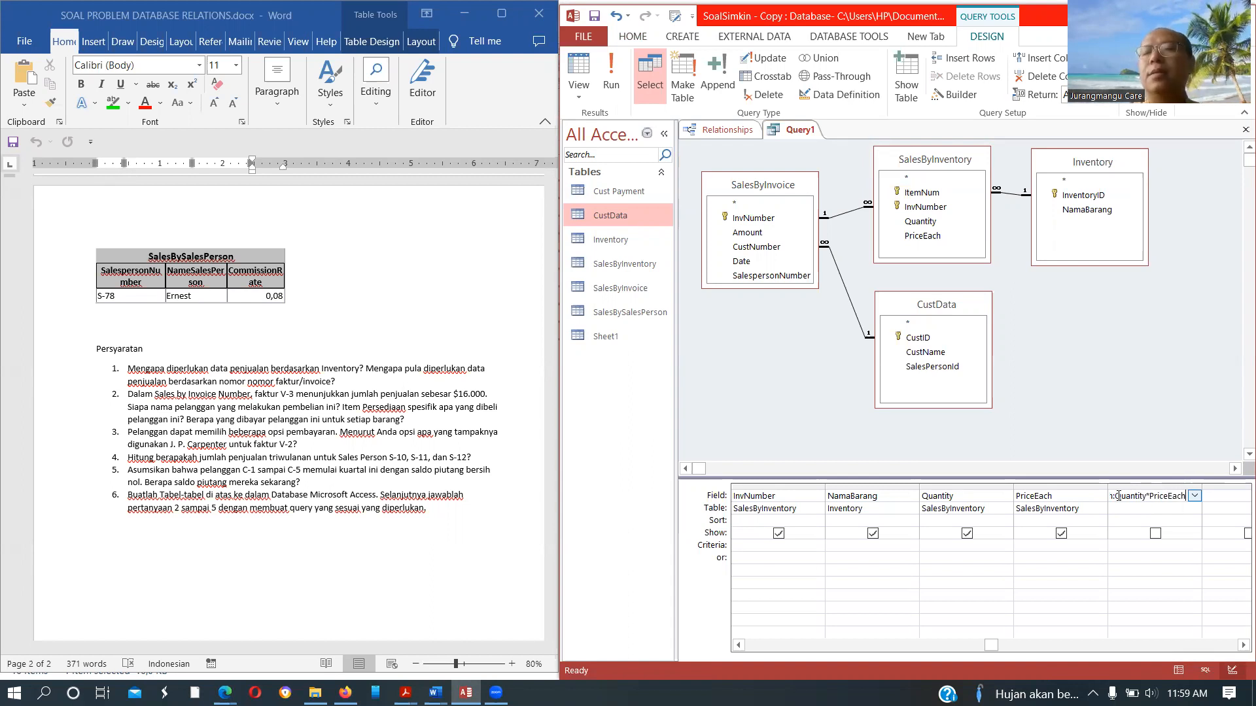
pyautogui.click(1175, 507)
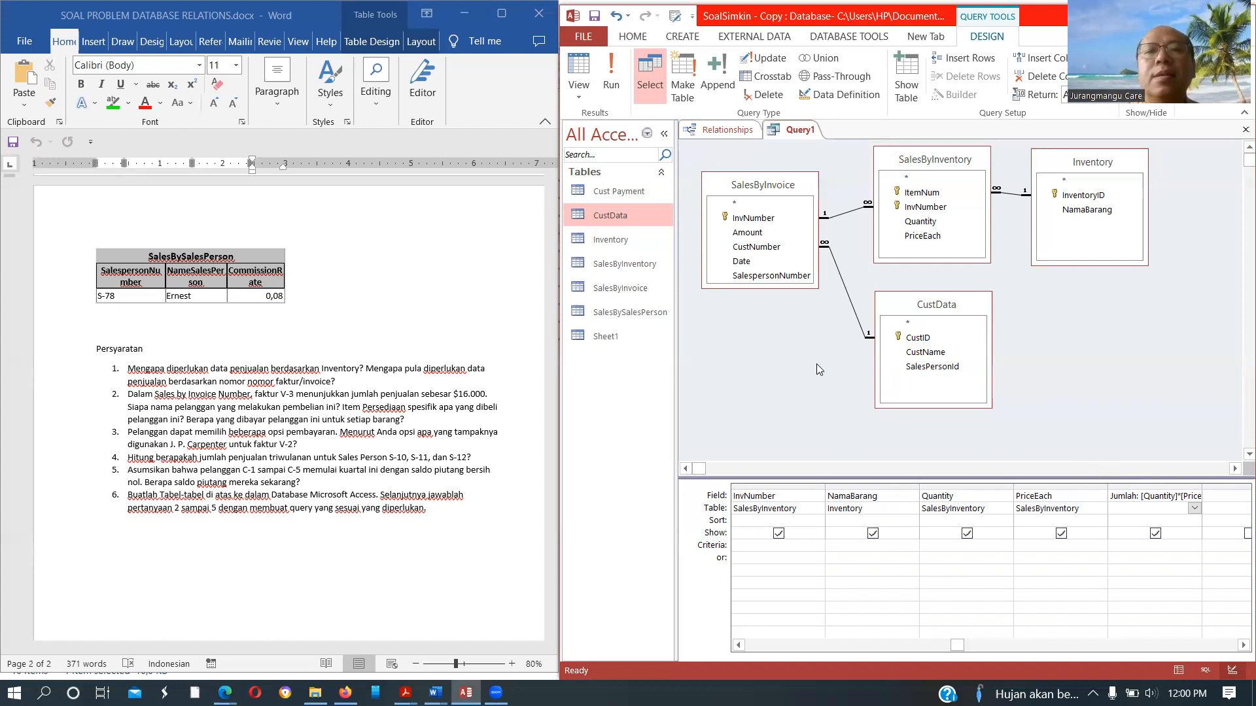
pyautogui.click(607, 75)
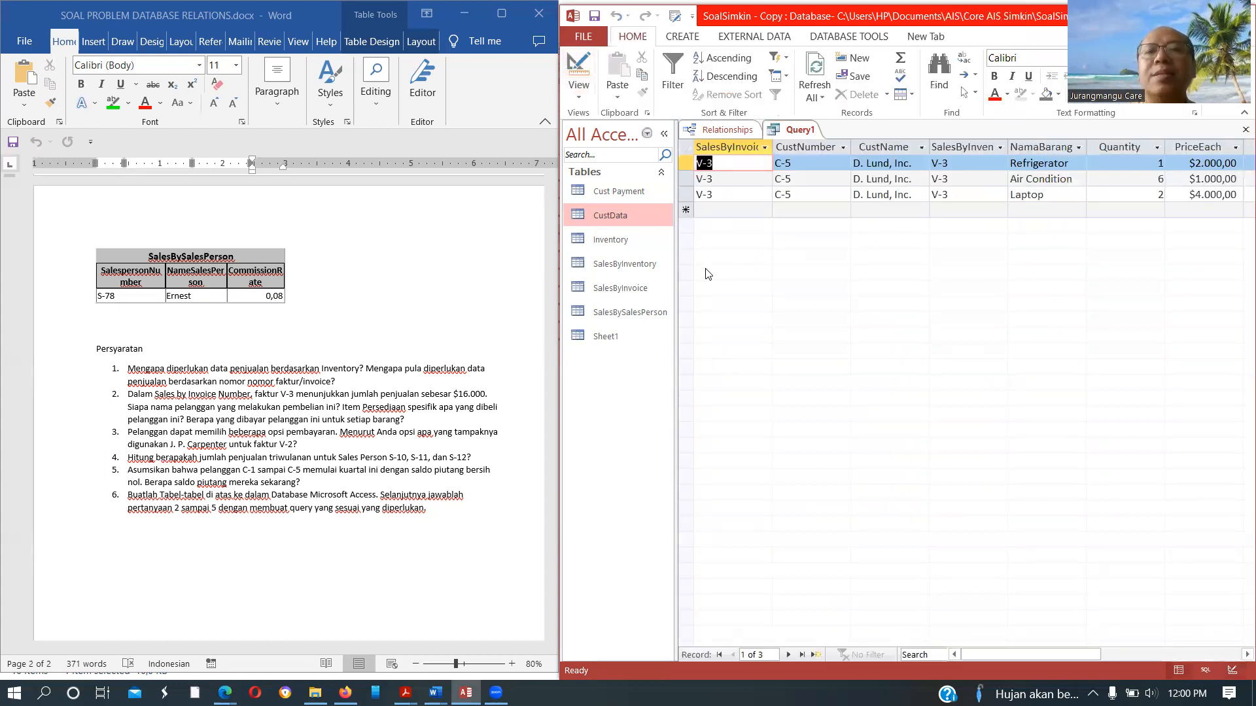
# Compare the Jumlah values of the query with the Amount of invoice V-3 in the SalesByInvoice table.
pyautogui.moveTo(1064, 657); pyautogui.dragTo(1135, 646)
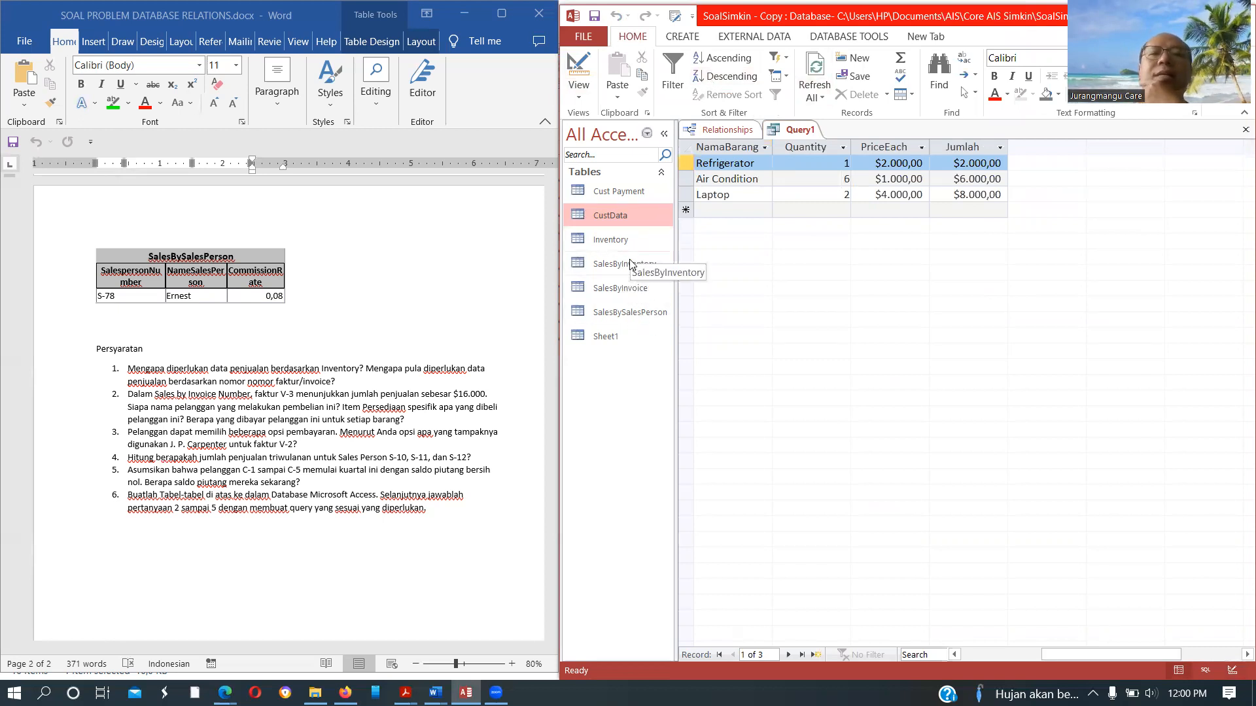
pyautogui.click(621, 288)
pyautogui.doubleClick(620, 288)
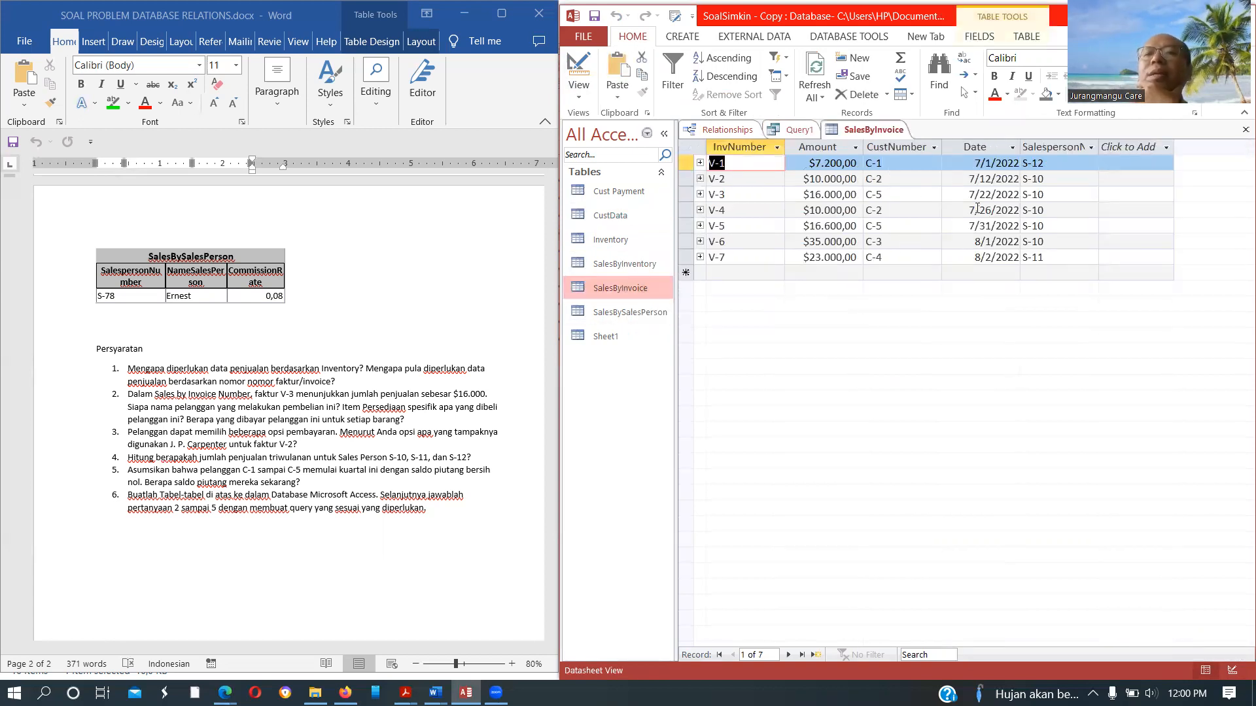
pyautogui.click(811, 196)
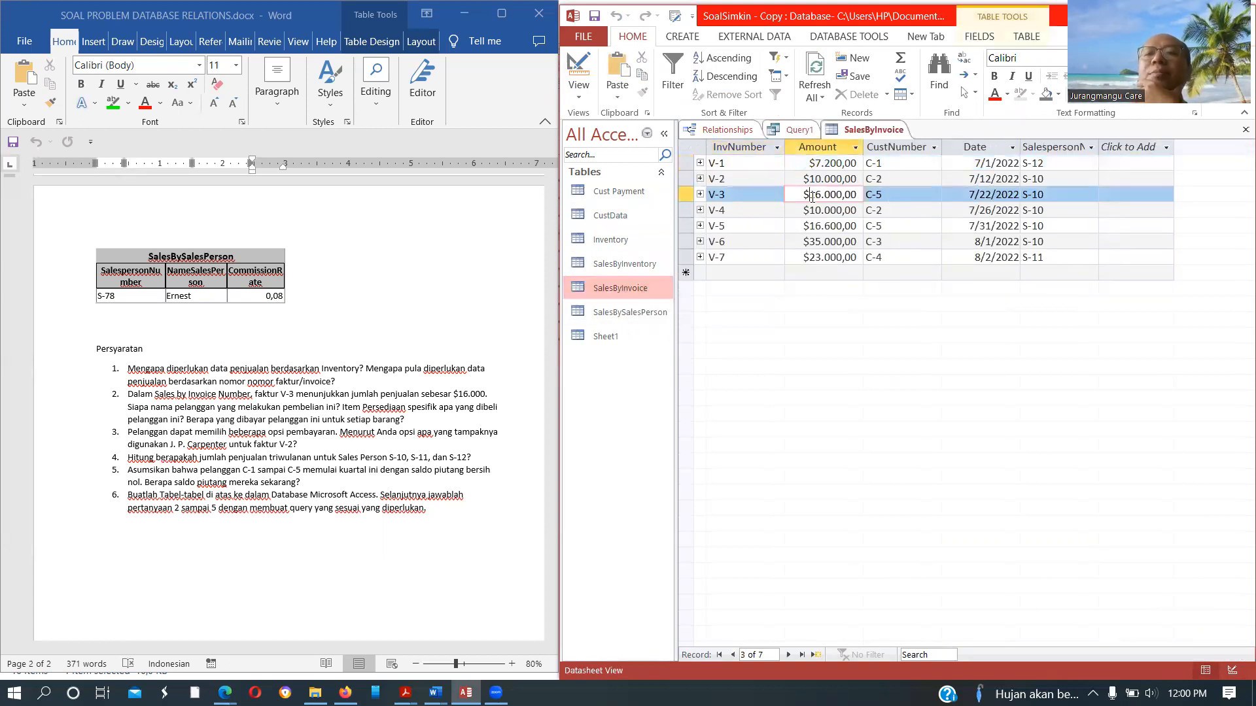
pyautogui.click(803, 131)
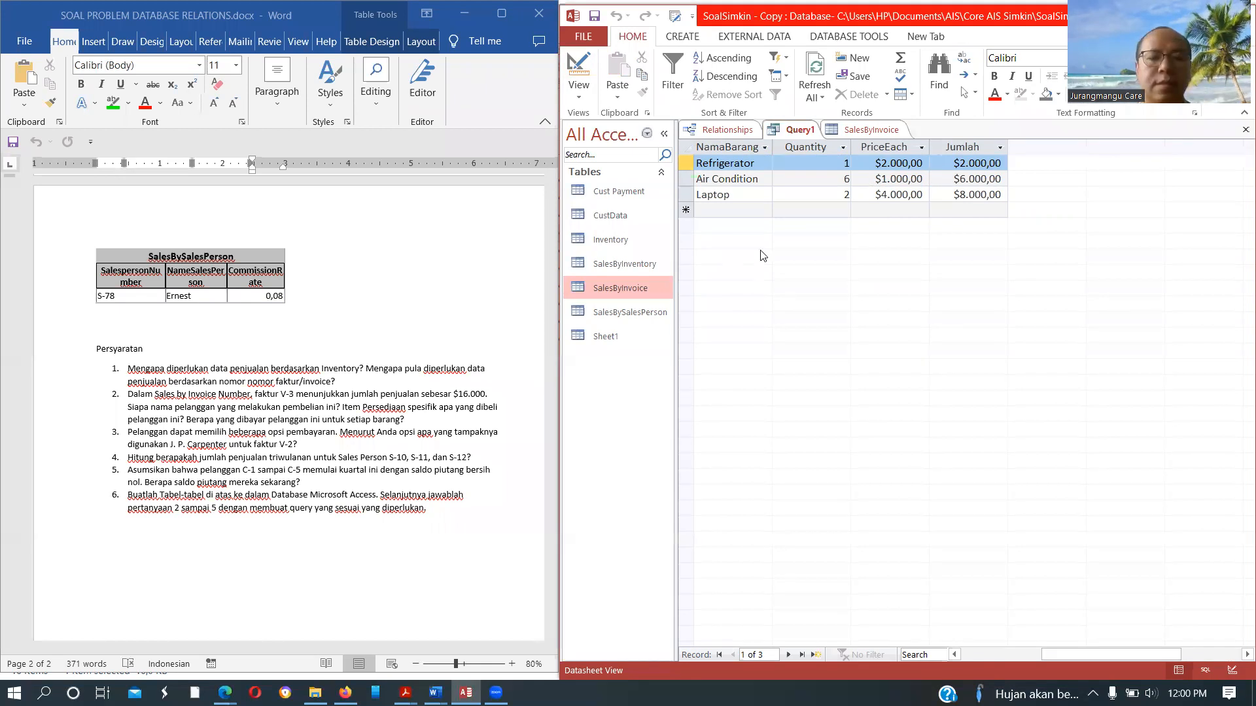
# Save the invoice query as qrPenjualanV3 and close it.
pyautogui.hotkey('ctrl', 's')
pyautogui.write('qrPenjualanV3')
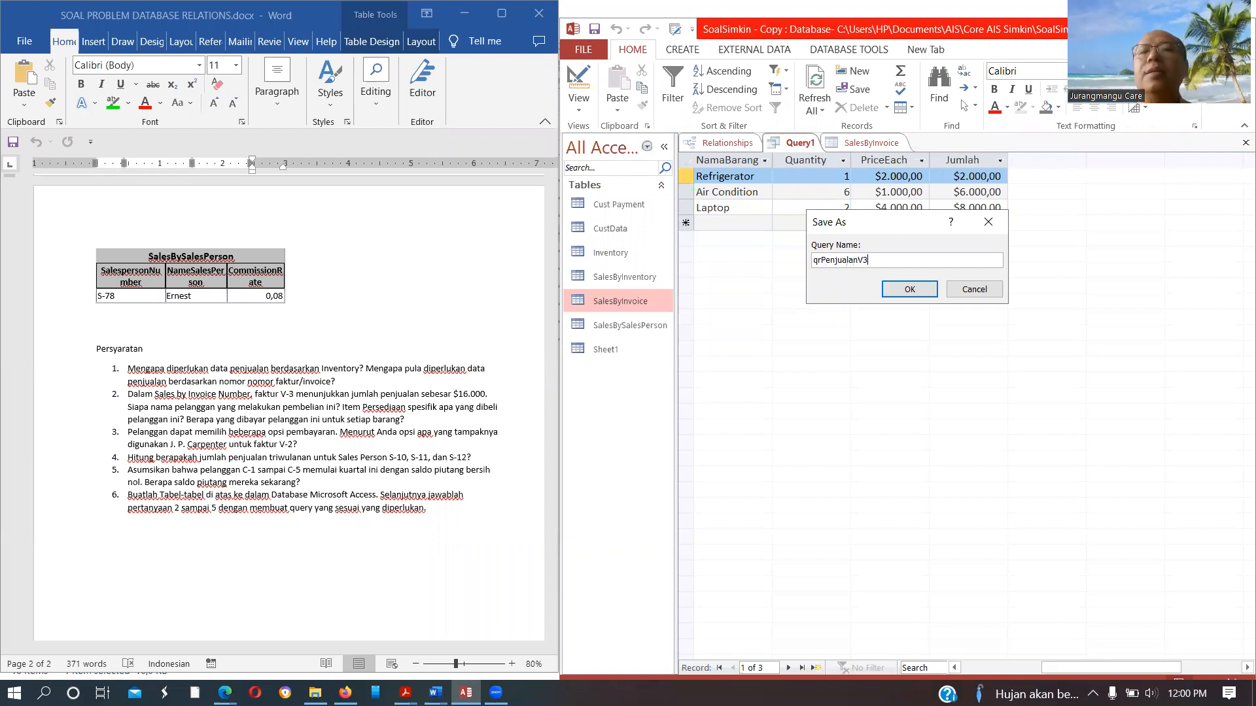
pyautogui.click(903, 290)
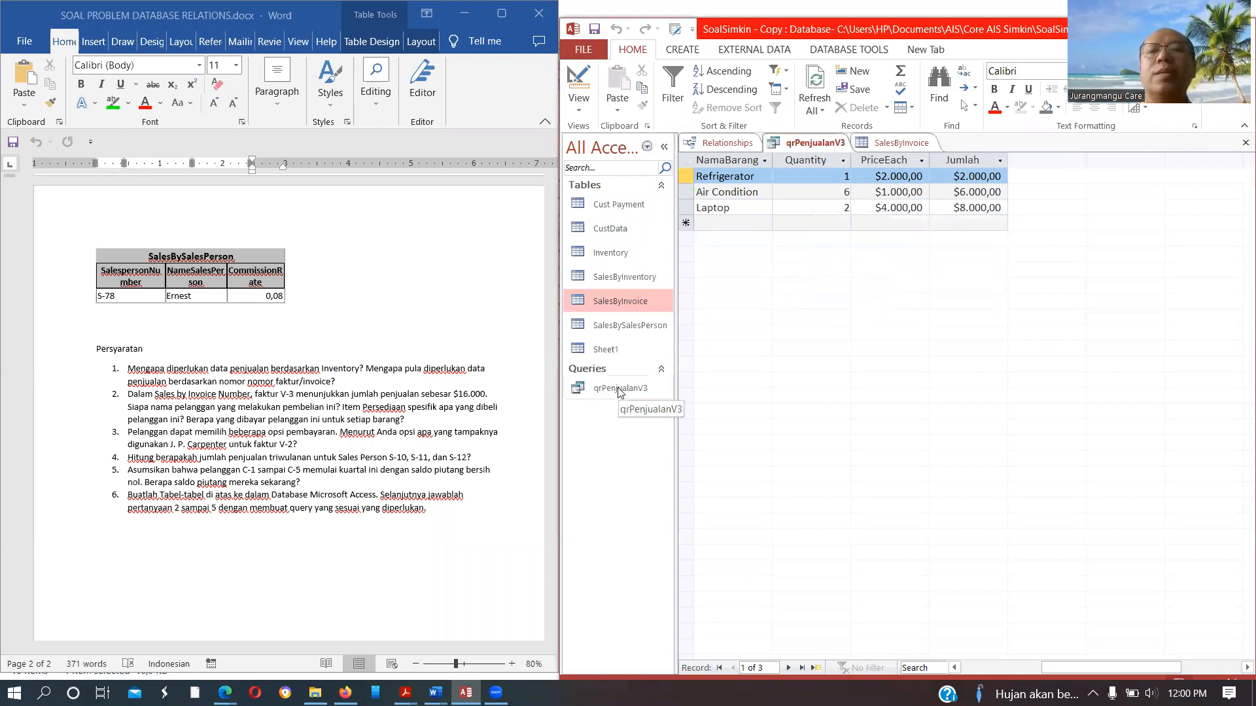
pyautogui.click(1245, 143)
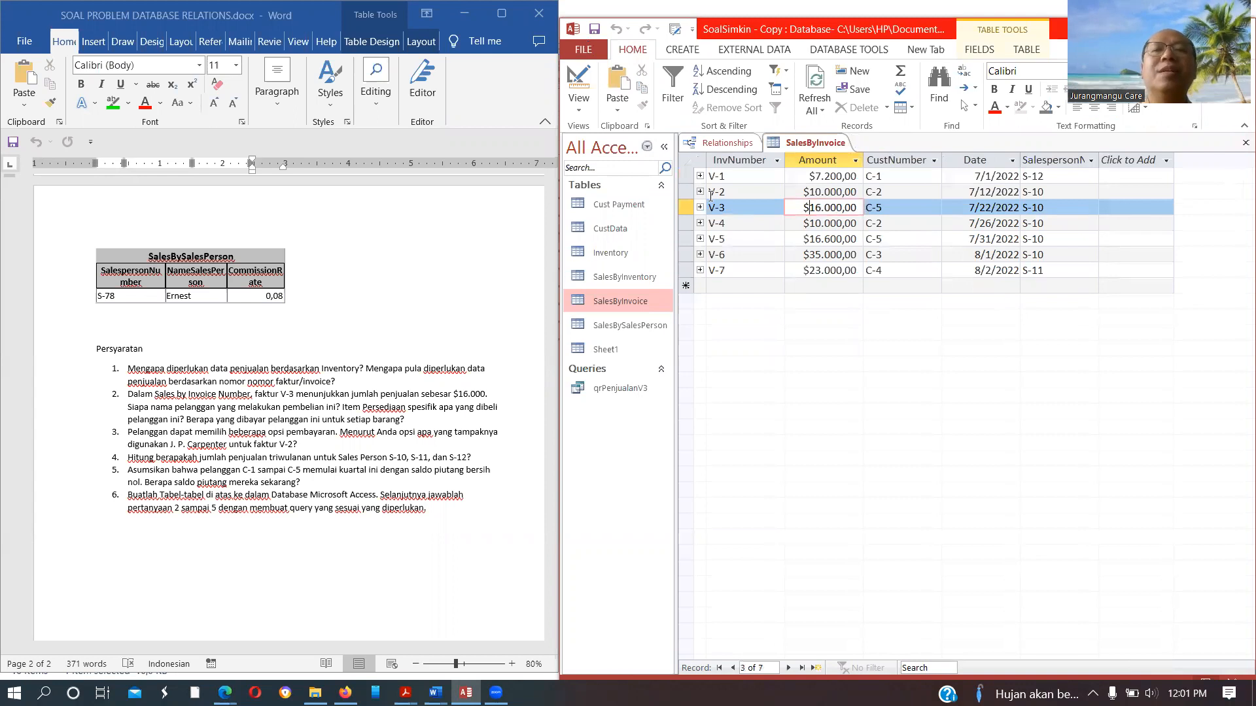
# Create a new query in design view with the saved query qrPenjualanV3 as its only source.
pyautogui.click(678, 50)
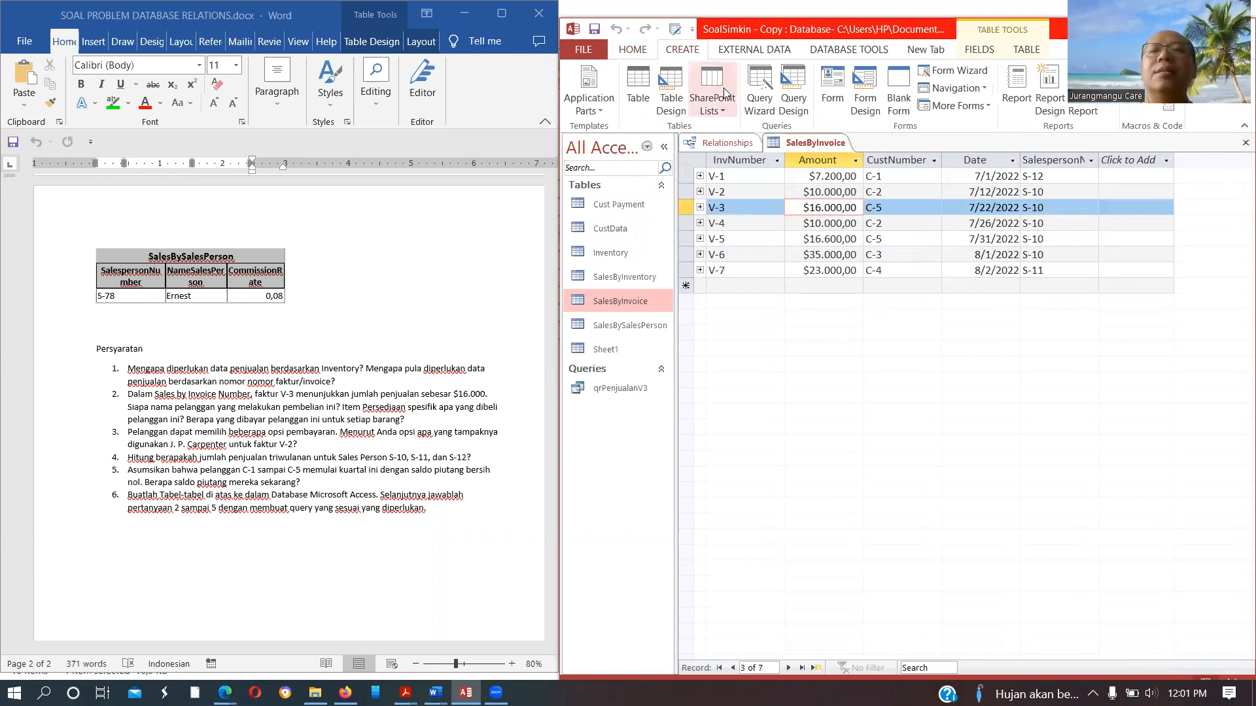
pyautogui.click(793, 89)
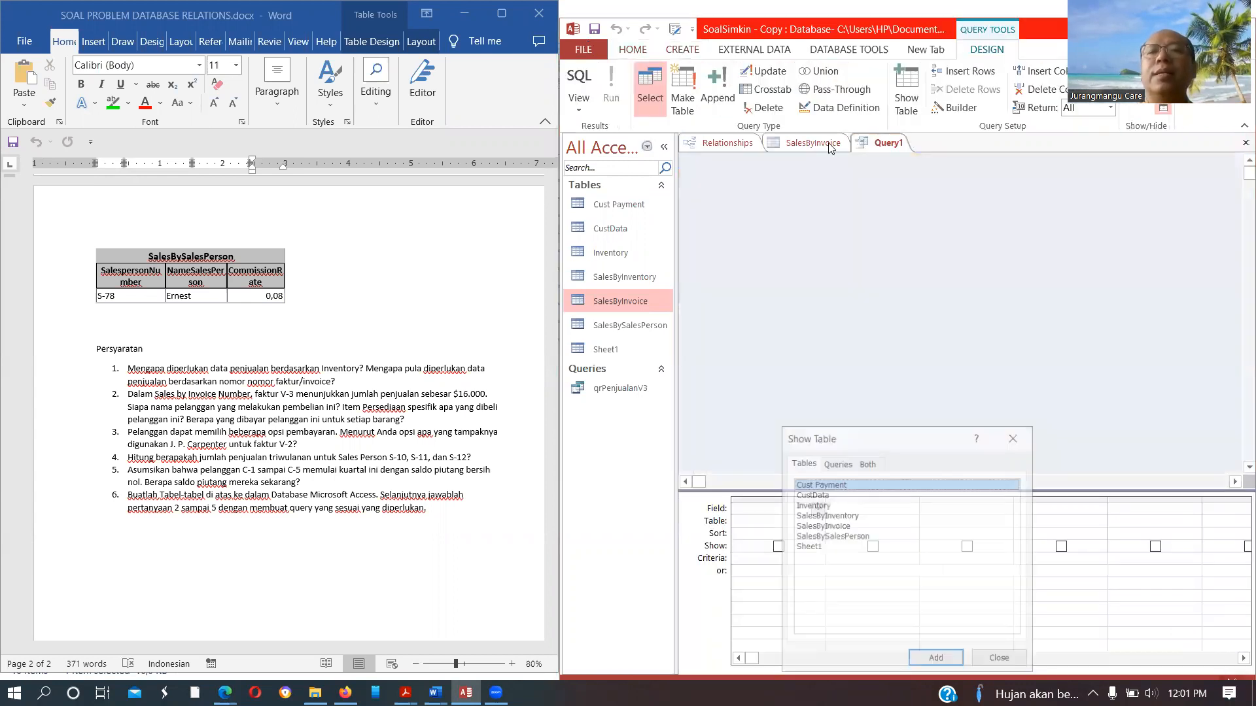
pyautogui.click(832, 463)
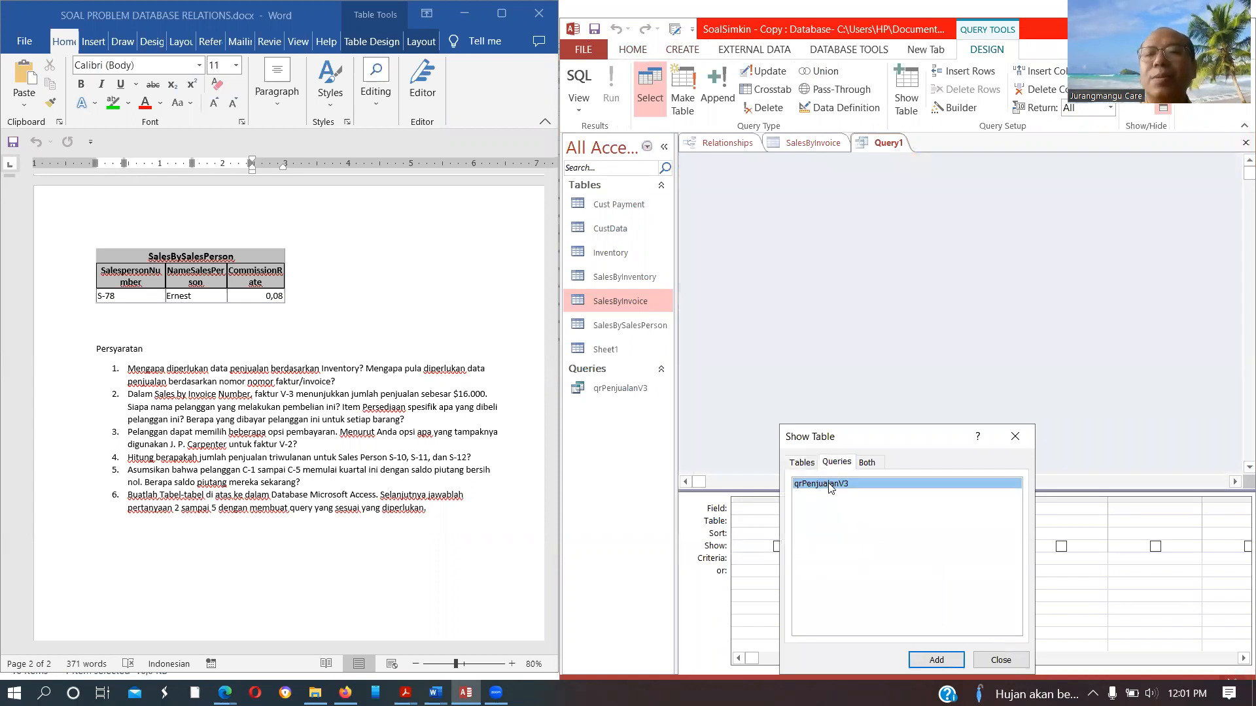
pyautogui.doubleClick(829, 485)
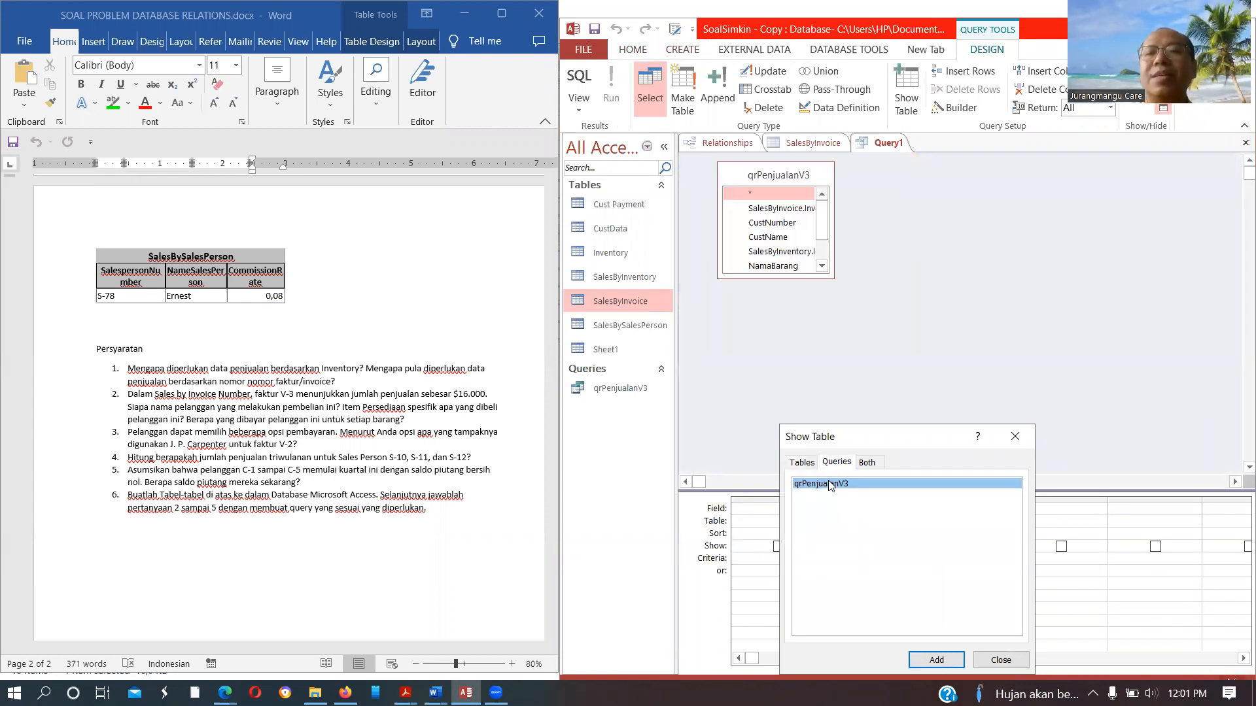
pyautogui.click(986, 660)
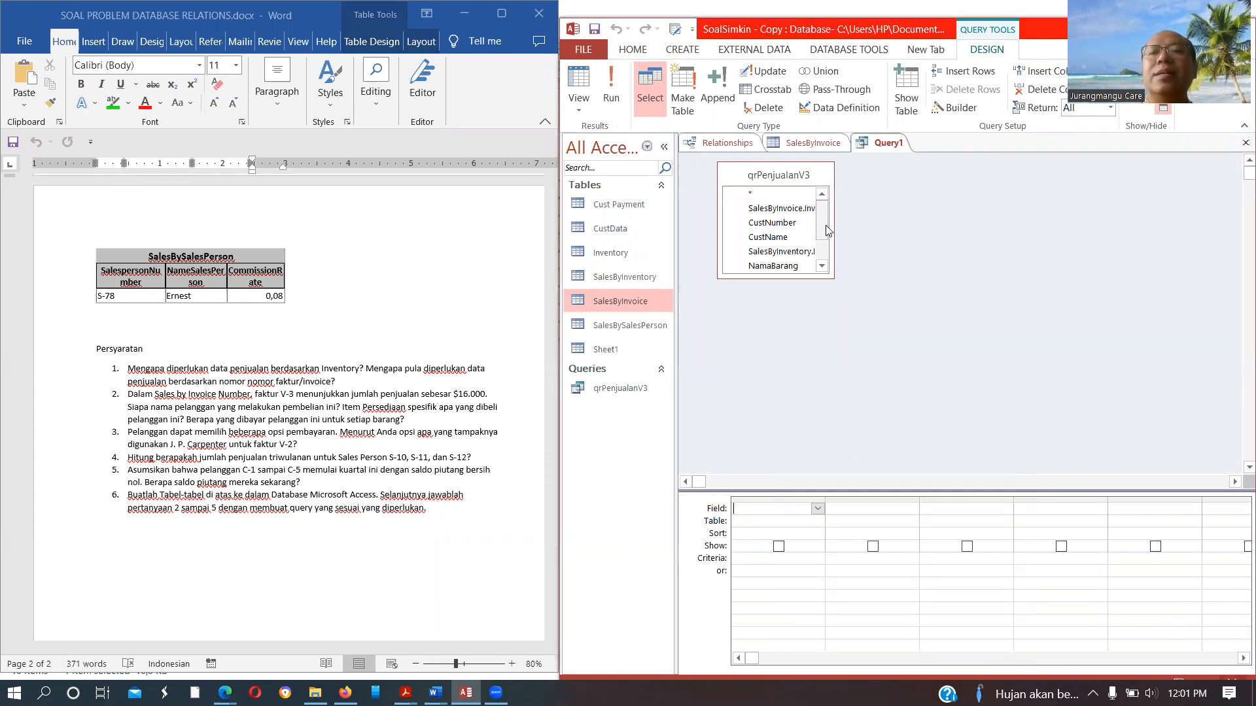
# Add the SalesByInvoice.InvNumber and Jumlah fields from qrPenjualanV3 to the query columns.
pyautogui.doubleClick(791, 208)
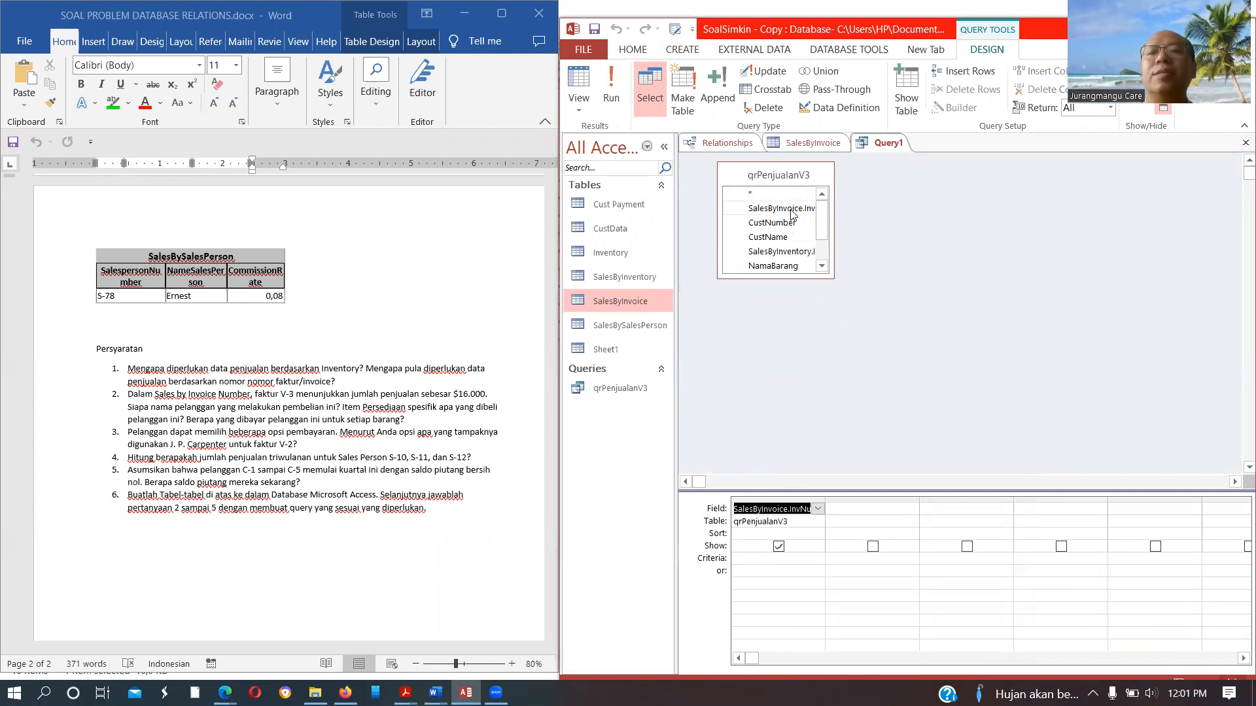
pyautogui.moveTo(823, 216); pyautogui.dragTo(823, 253)
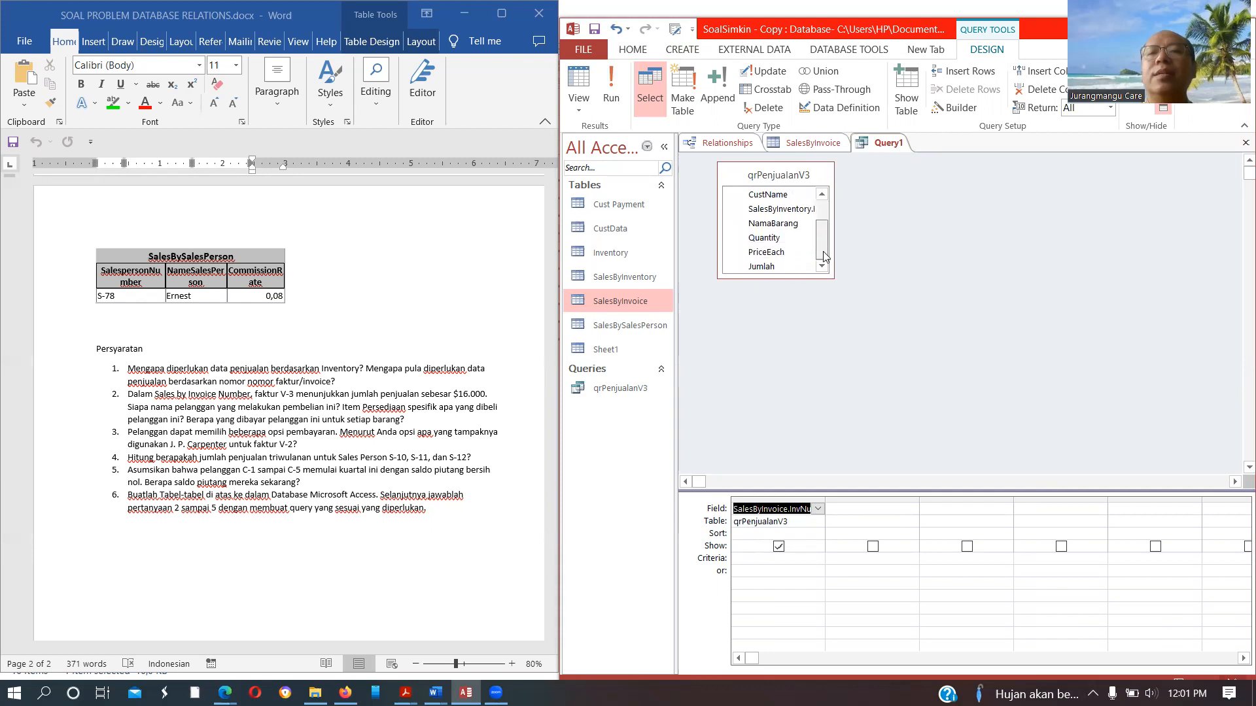
pyautogui.doubleClick(764, 267)
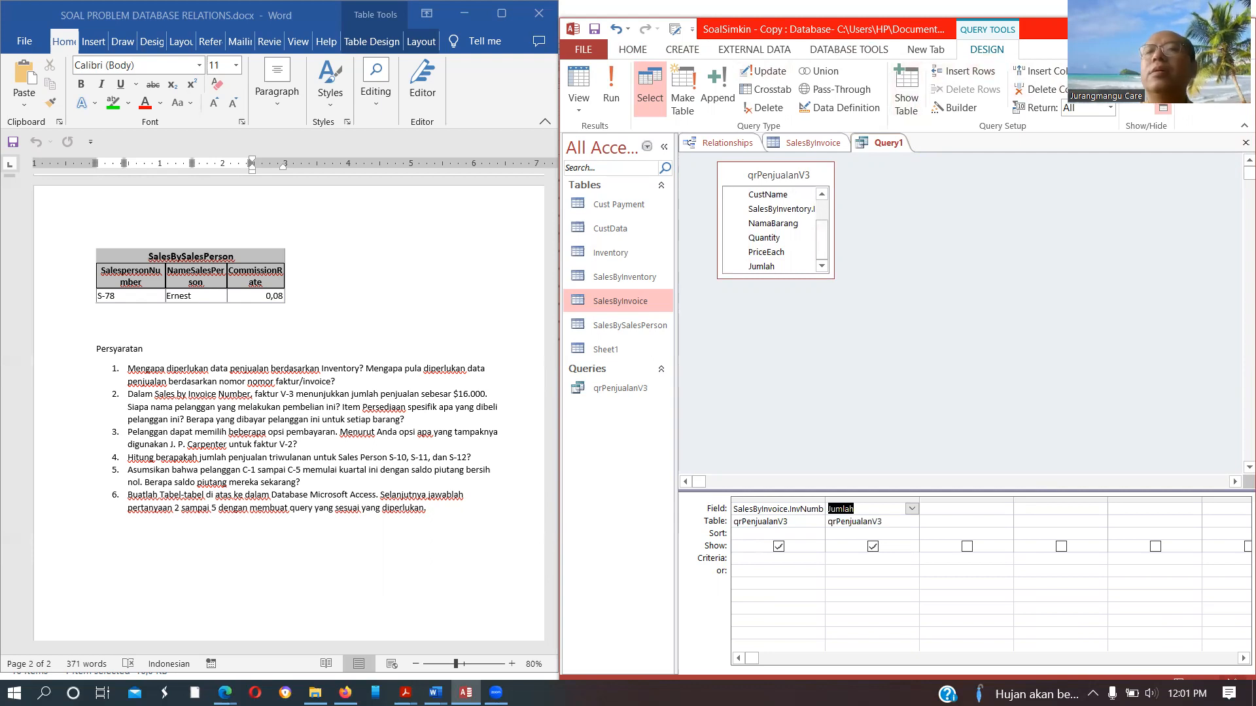
# Turn on totals for the query, set Jumlah to Sum while InvNumber stays Group By, and view the result as a datasheet.
pyautogui.click(1137, 88)
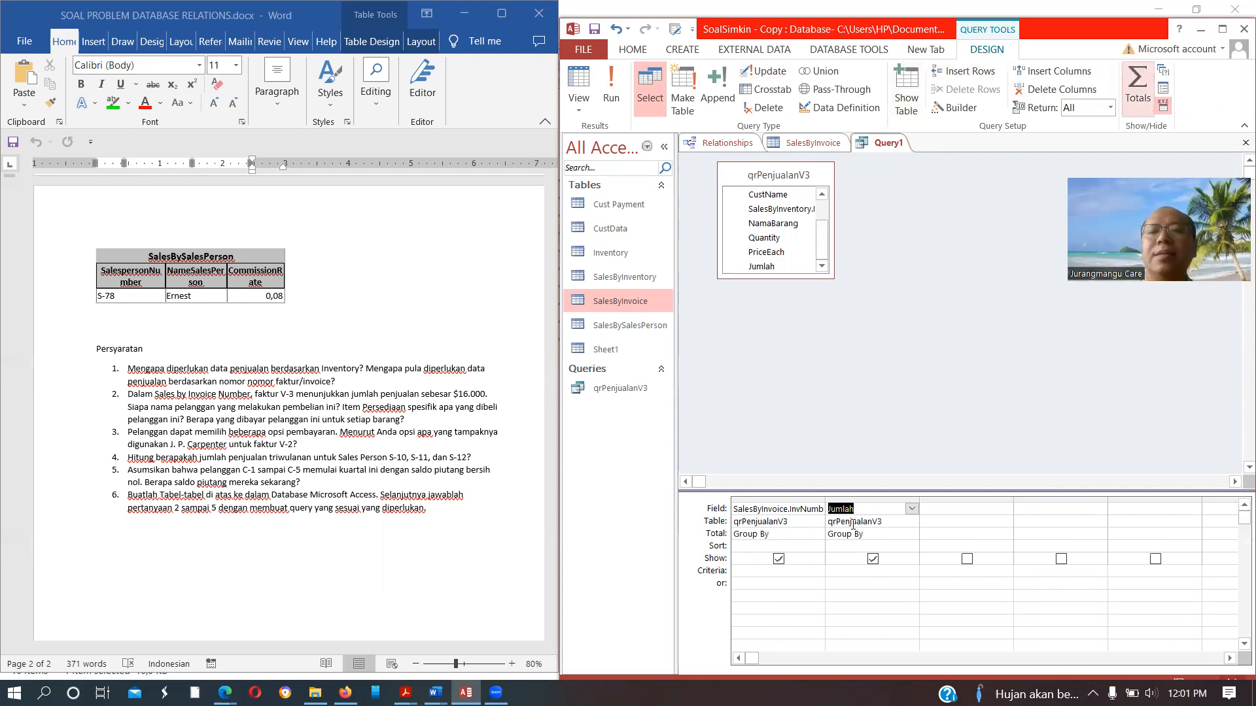
pyautogui.click(870, 533)
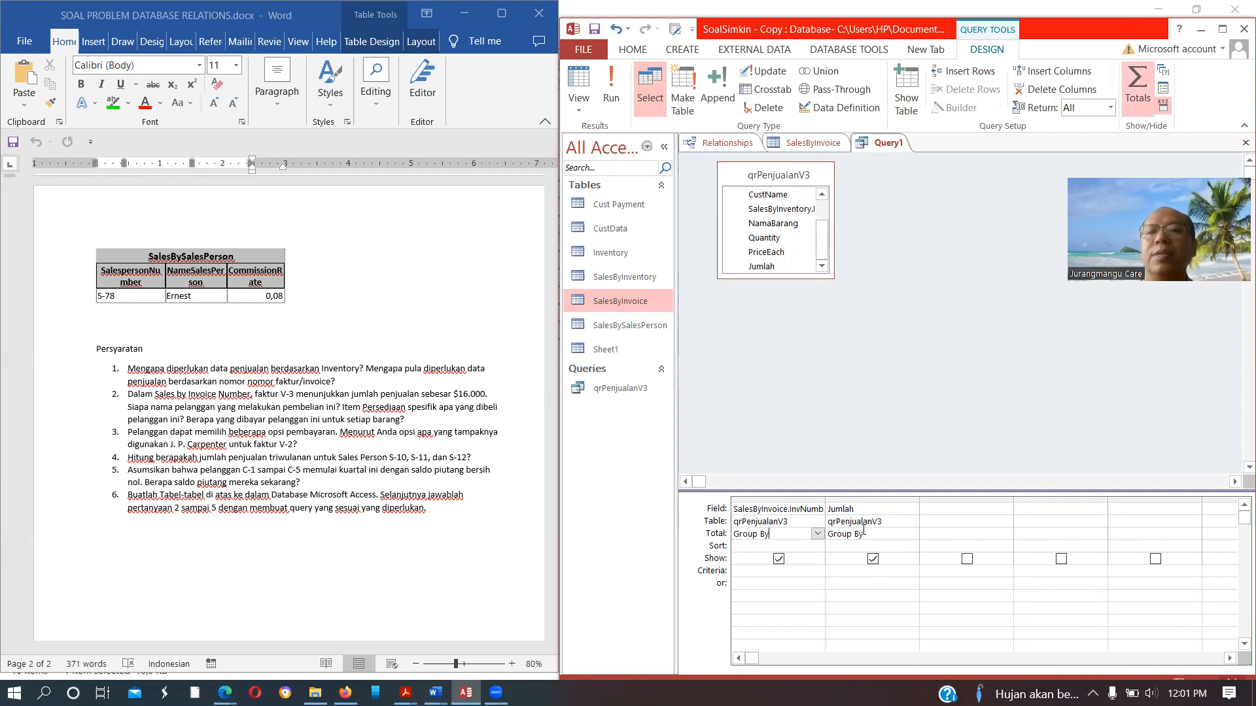
pyautogui.click(911, 534)
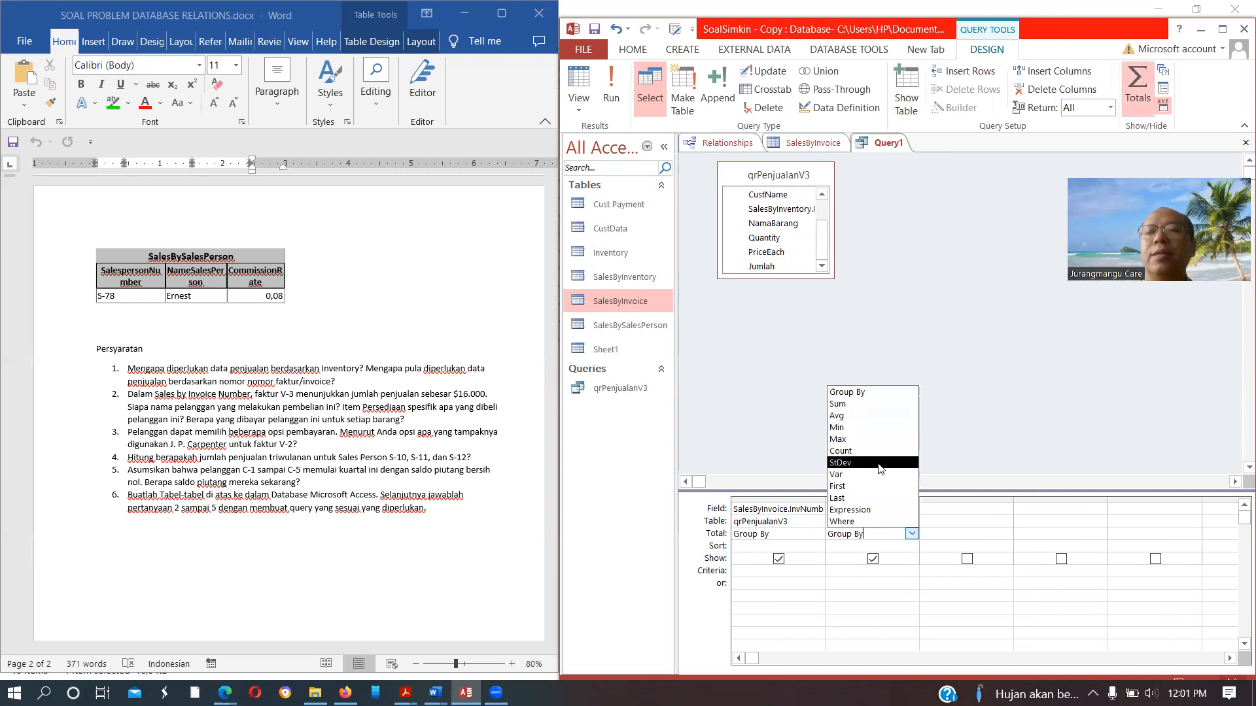
pyautogui.click(851, 403)
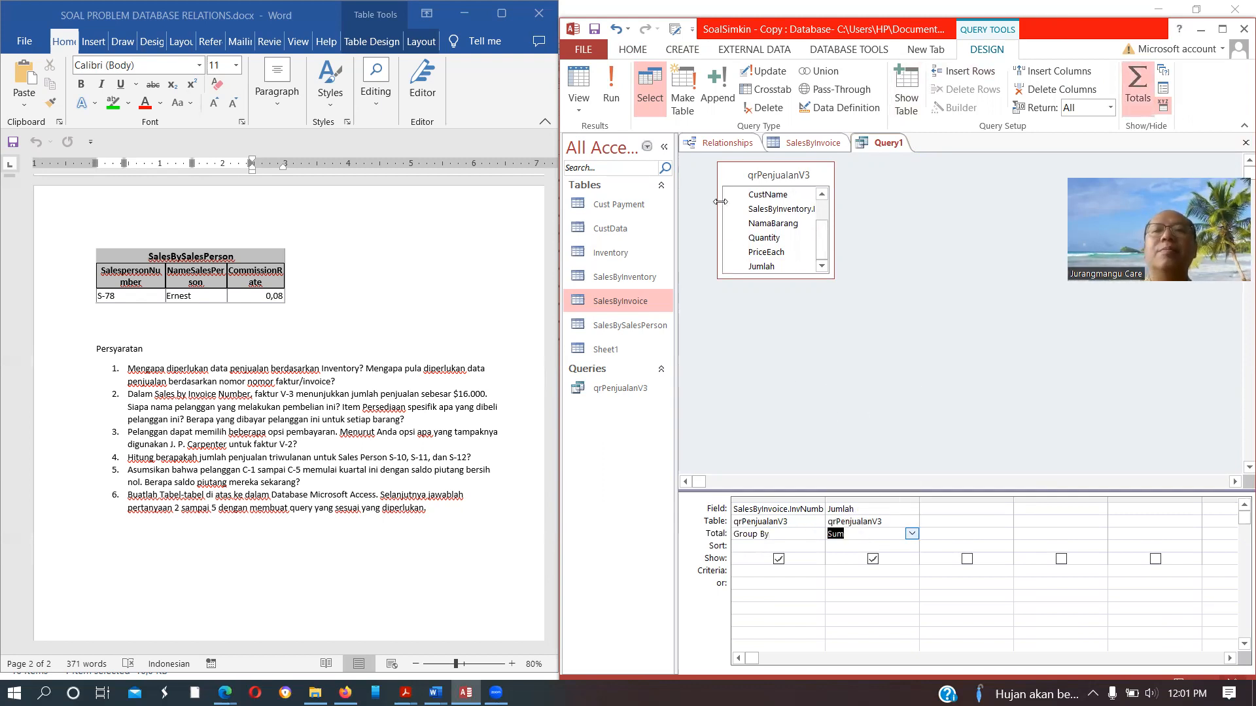
pyautogui.click(579, 88)
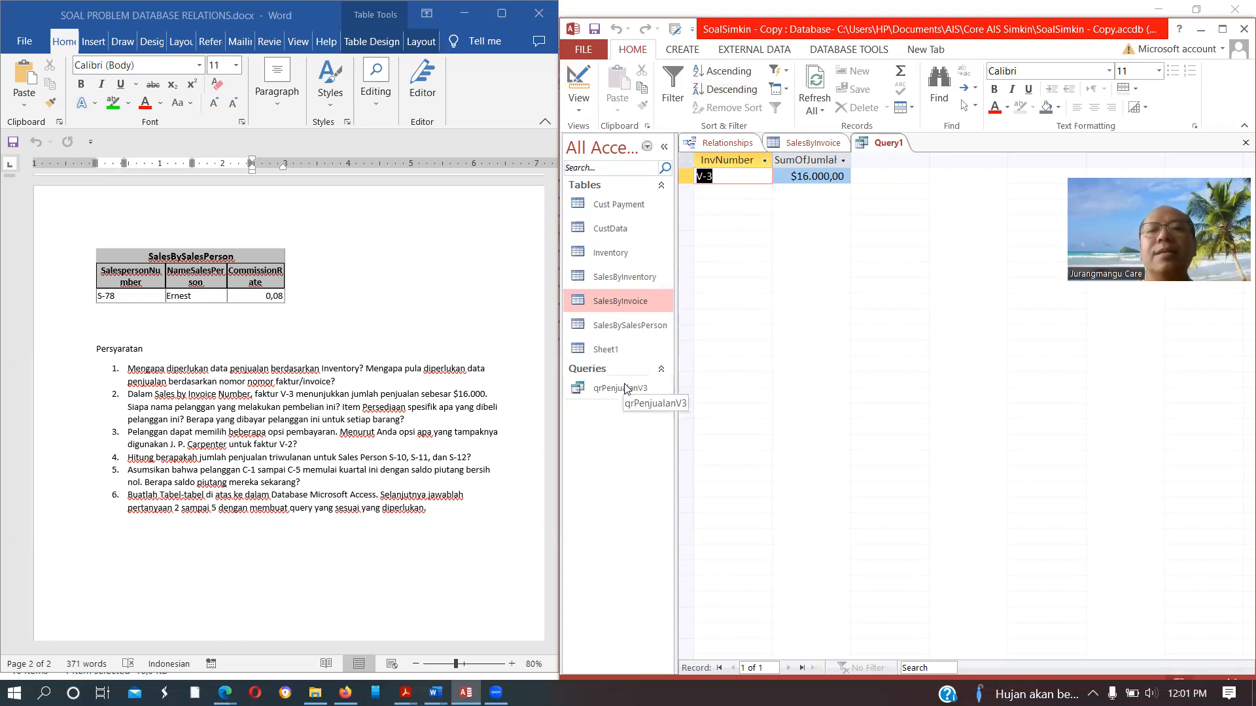
# Check the summed amount against the SalesByInvoice table and save the totals query as qrJumlahTotalPenjualanPerInvoice.
pyautogui.click(809, 144)
pyautogui.click(874, 142)
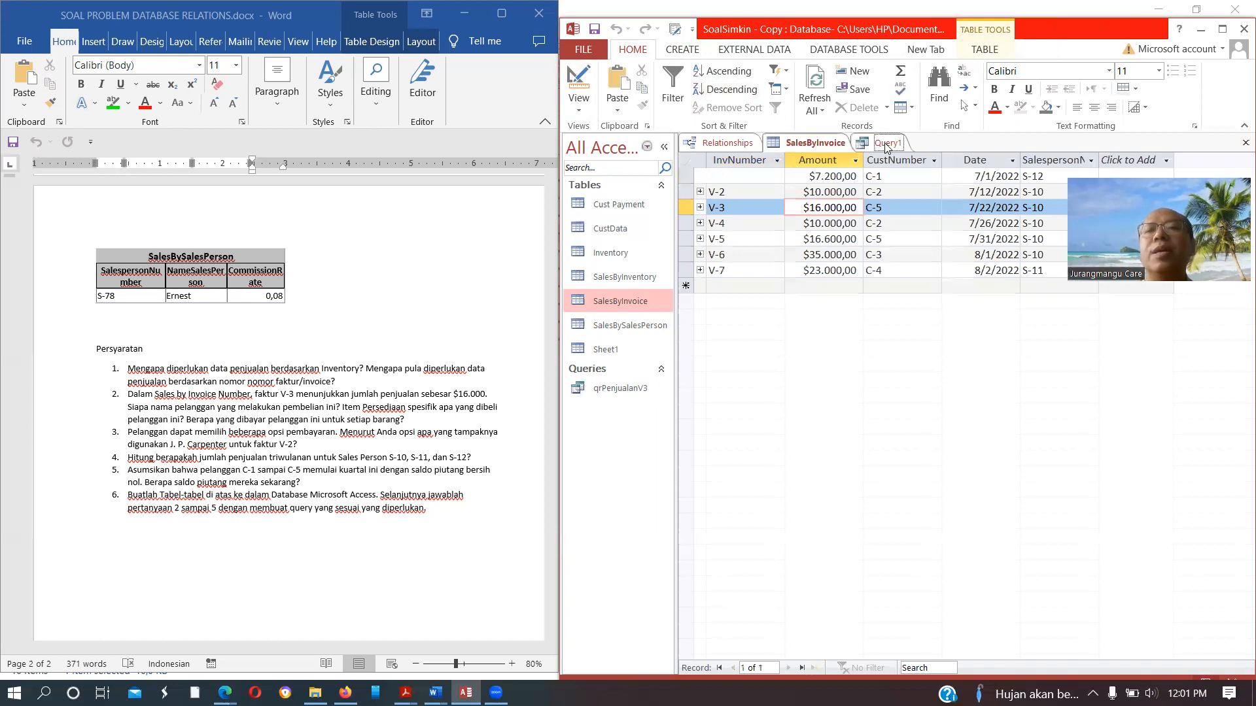
pyautogui.click(595, 29)
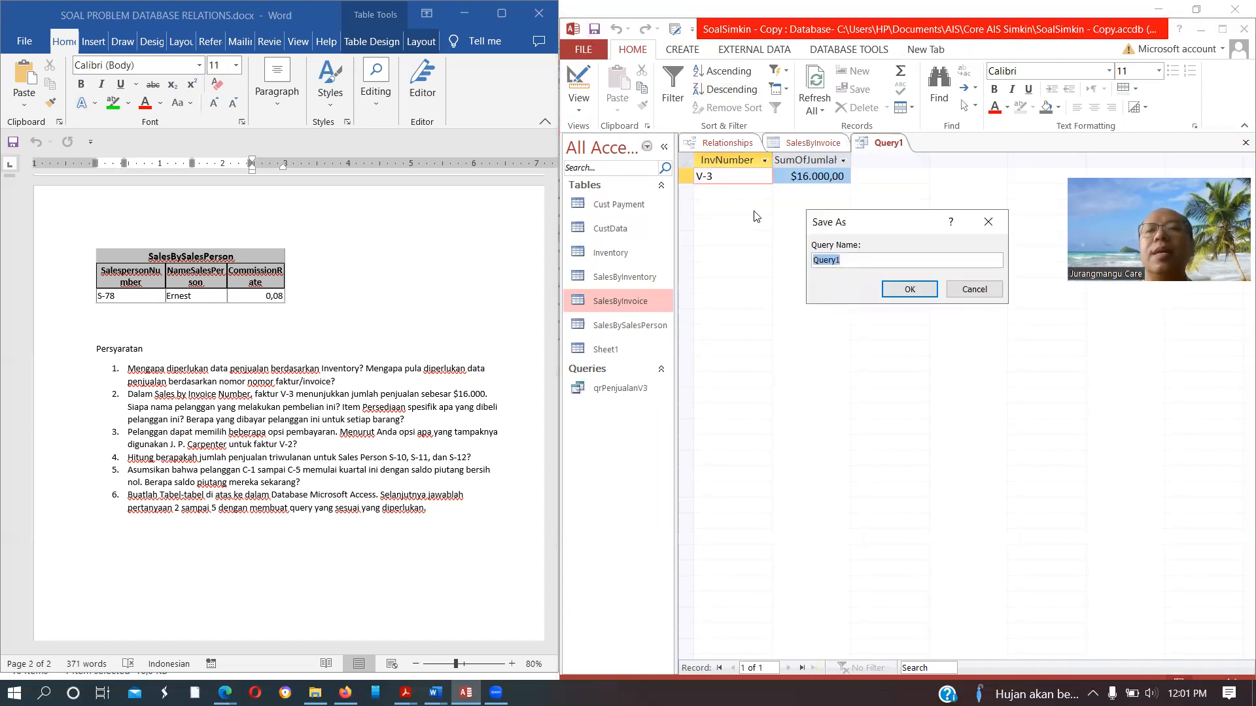
pyautogui.write('JumlahTotal')
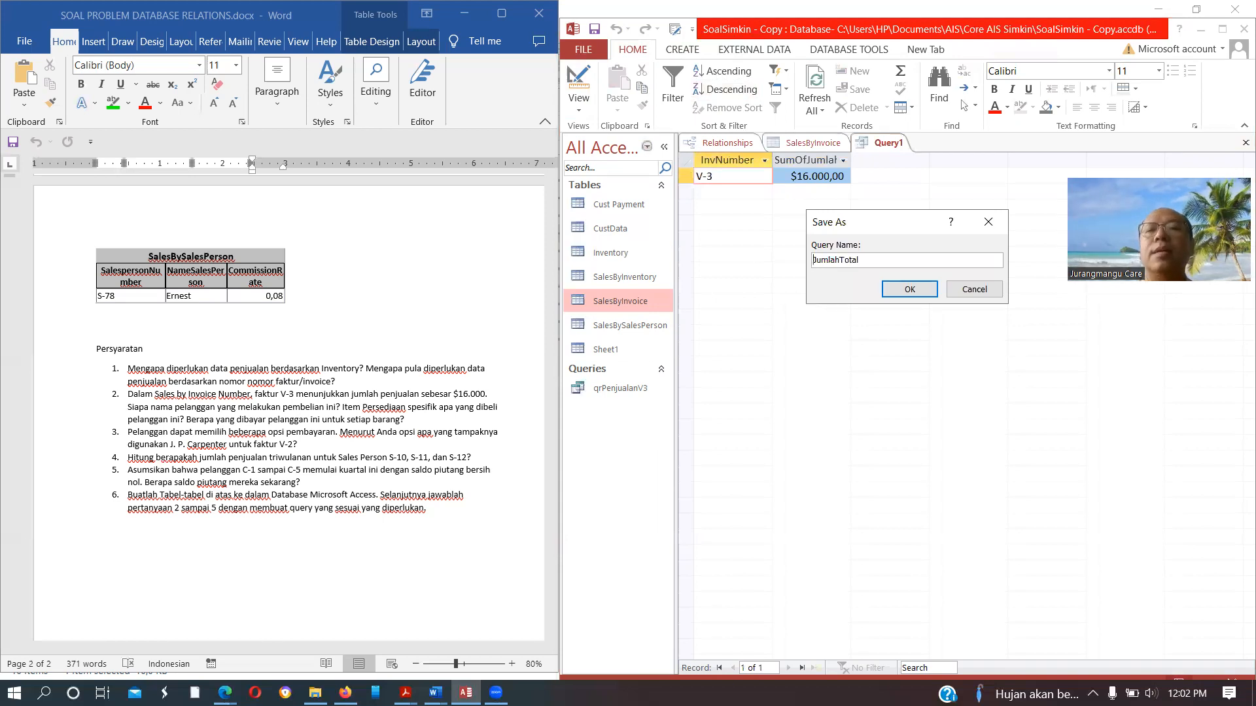
pyautogui.write('qr')
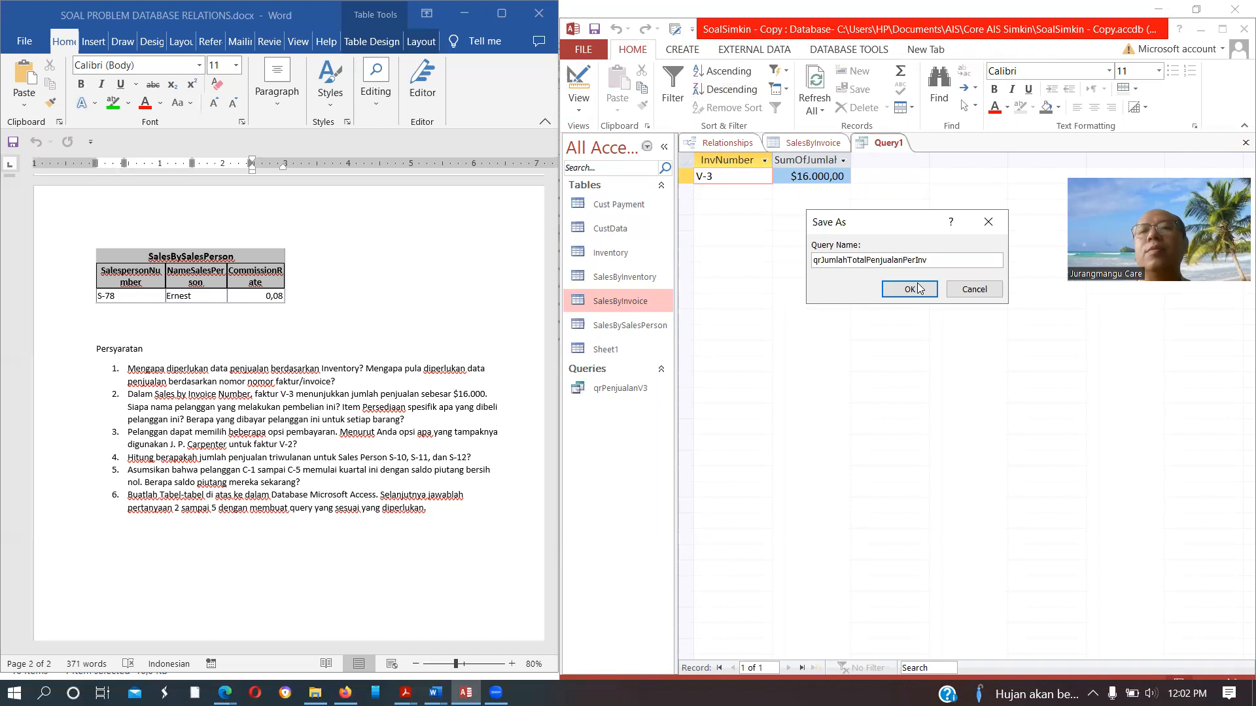
pyautogui.write('oice')
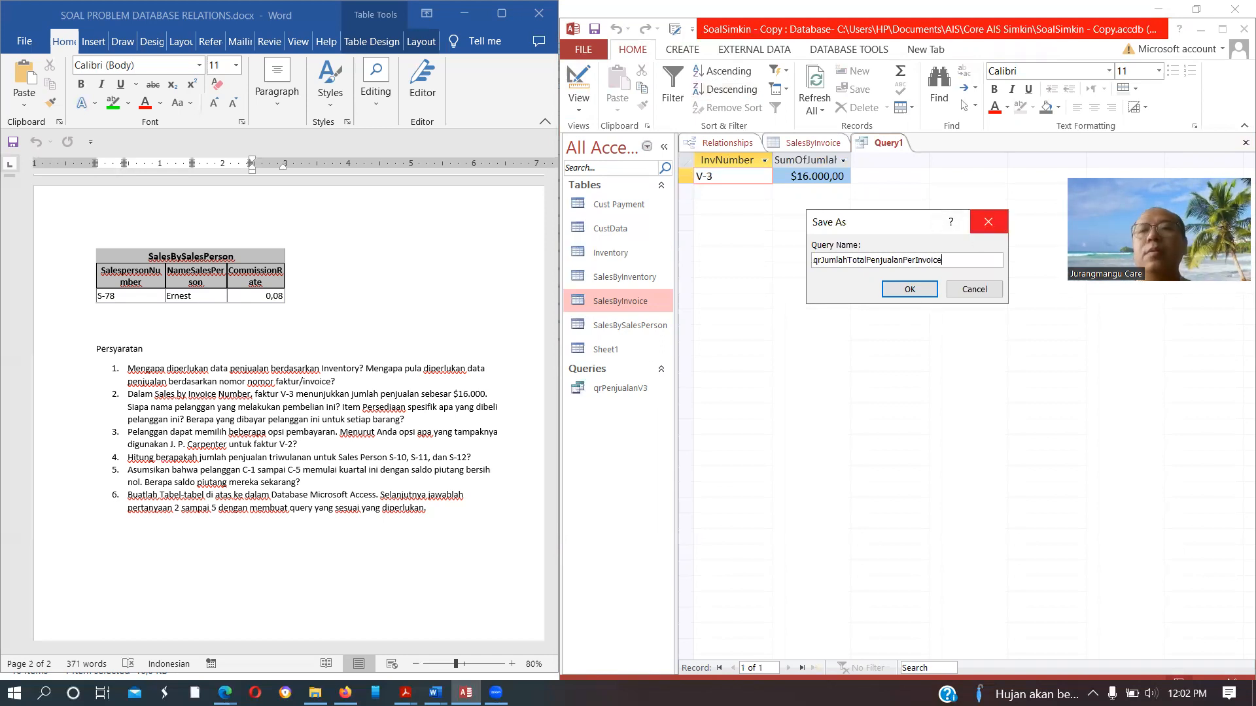
pyautogui.click(909, 289)
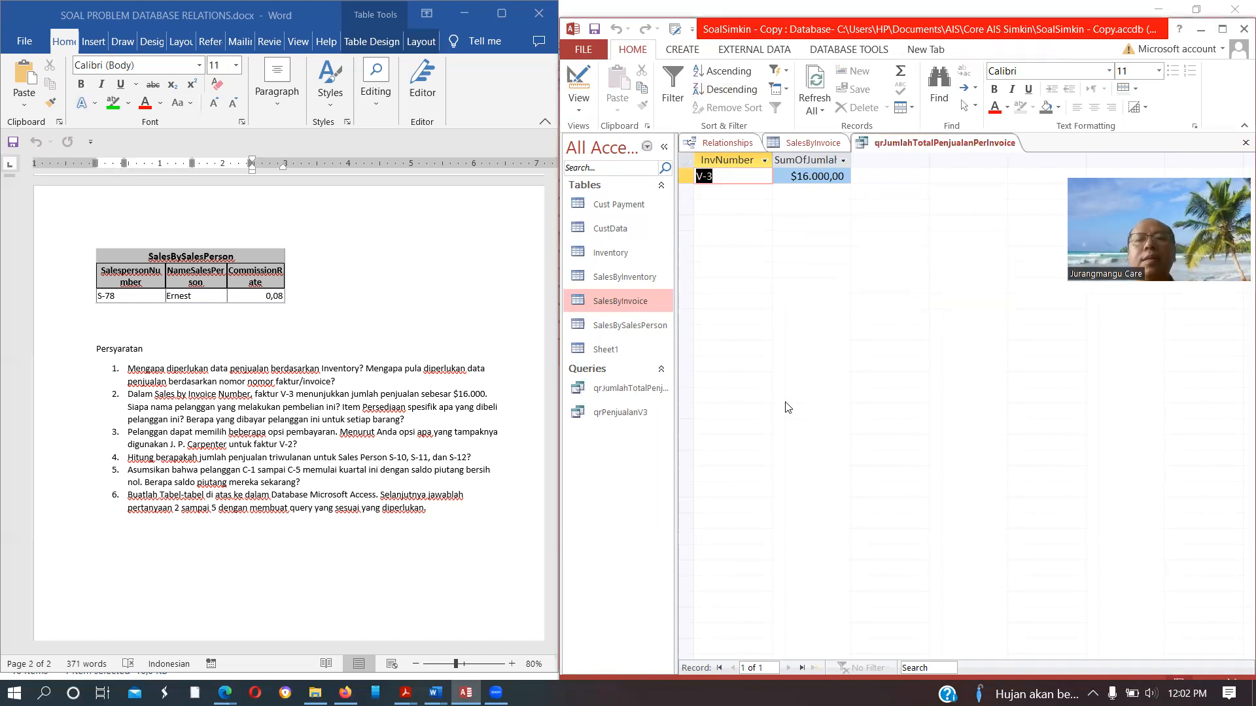
# Open qrPenjualanV3 in design view, remove the "V-3" criterion from InvNumber, run the query for all invoices and close it.
pyautogui.click(617, 387)
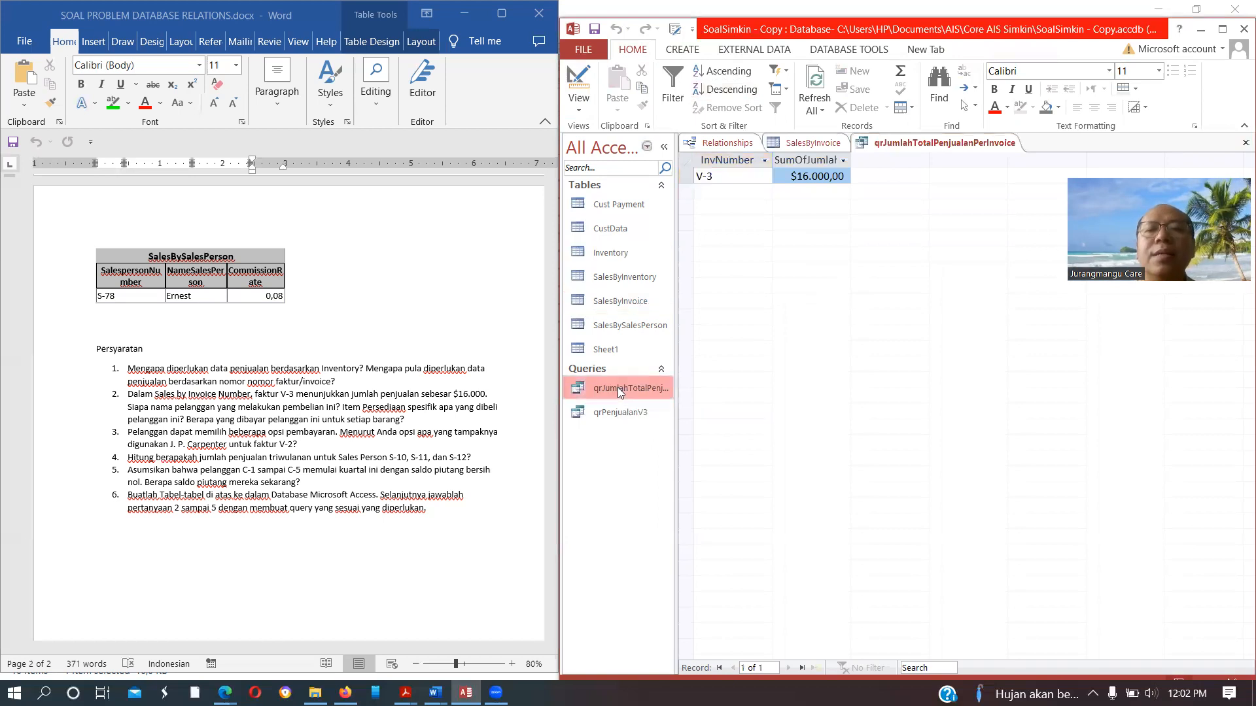
pyautogui.click(626, 414)
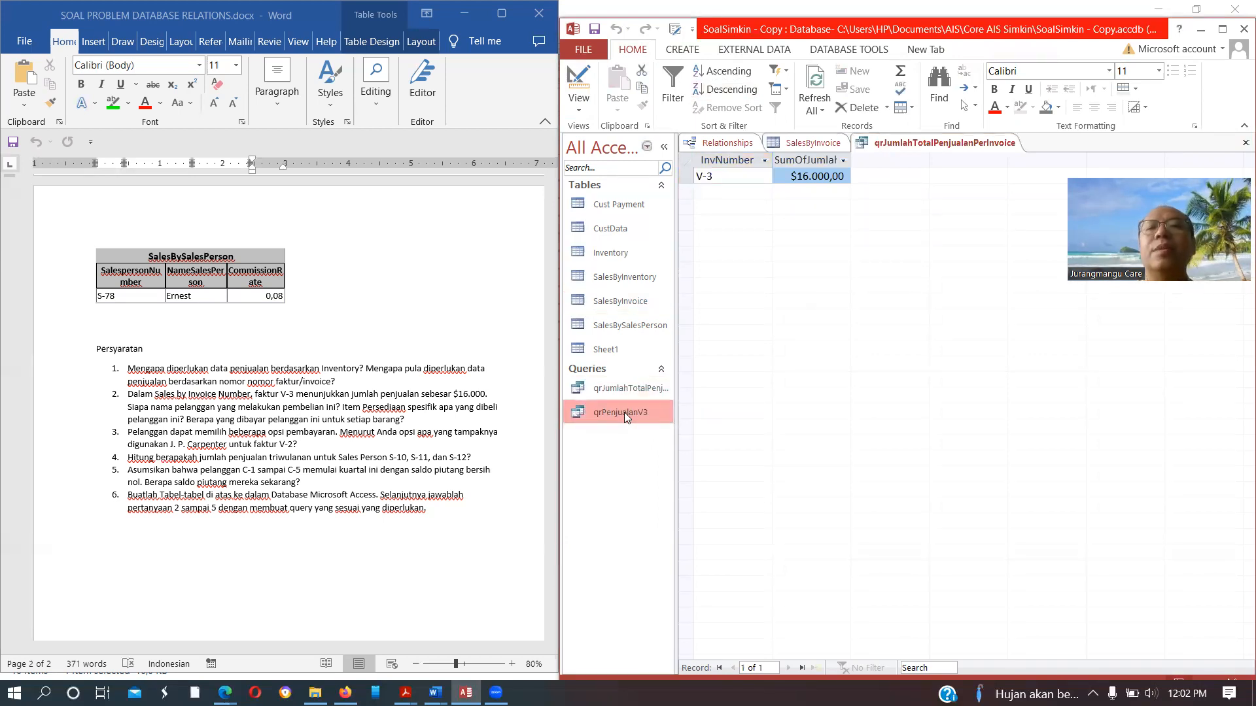
pyautogui.doubleClick(624, 412)
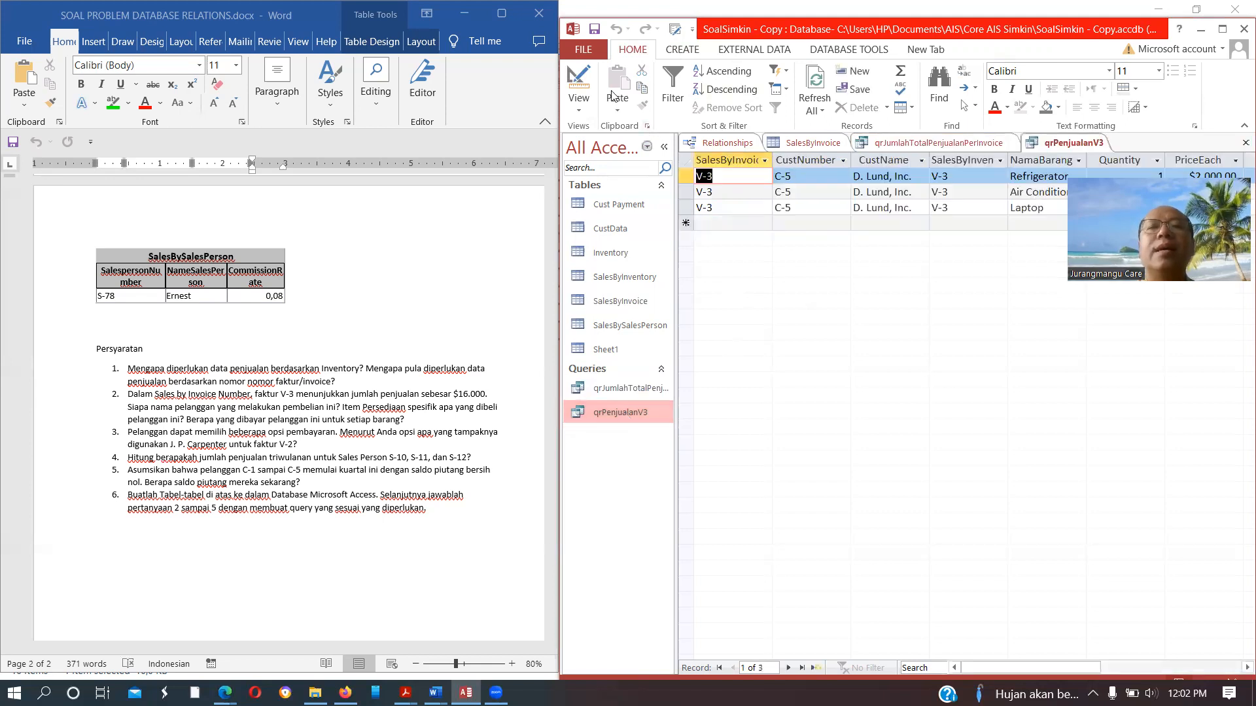
pyautogui.click(578, 83)
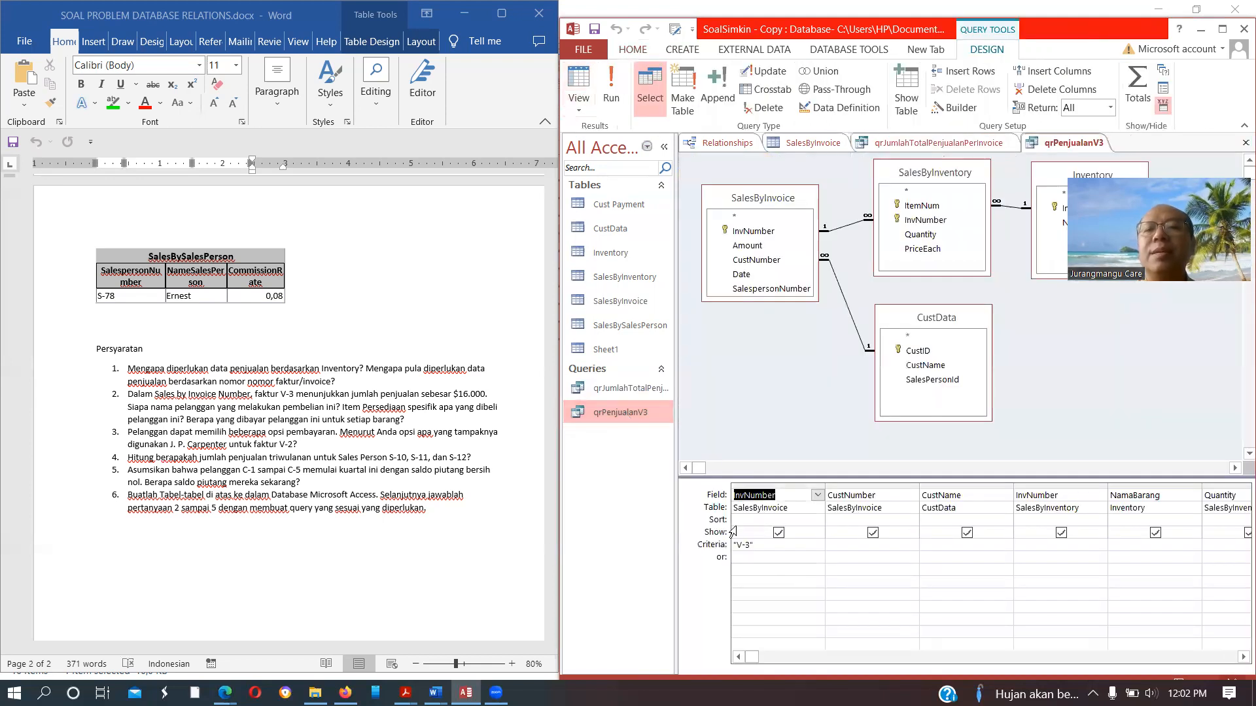
pyautogui.moveTo(768, 544); pyautogui.dragTo(712, 545)
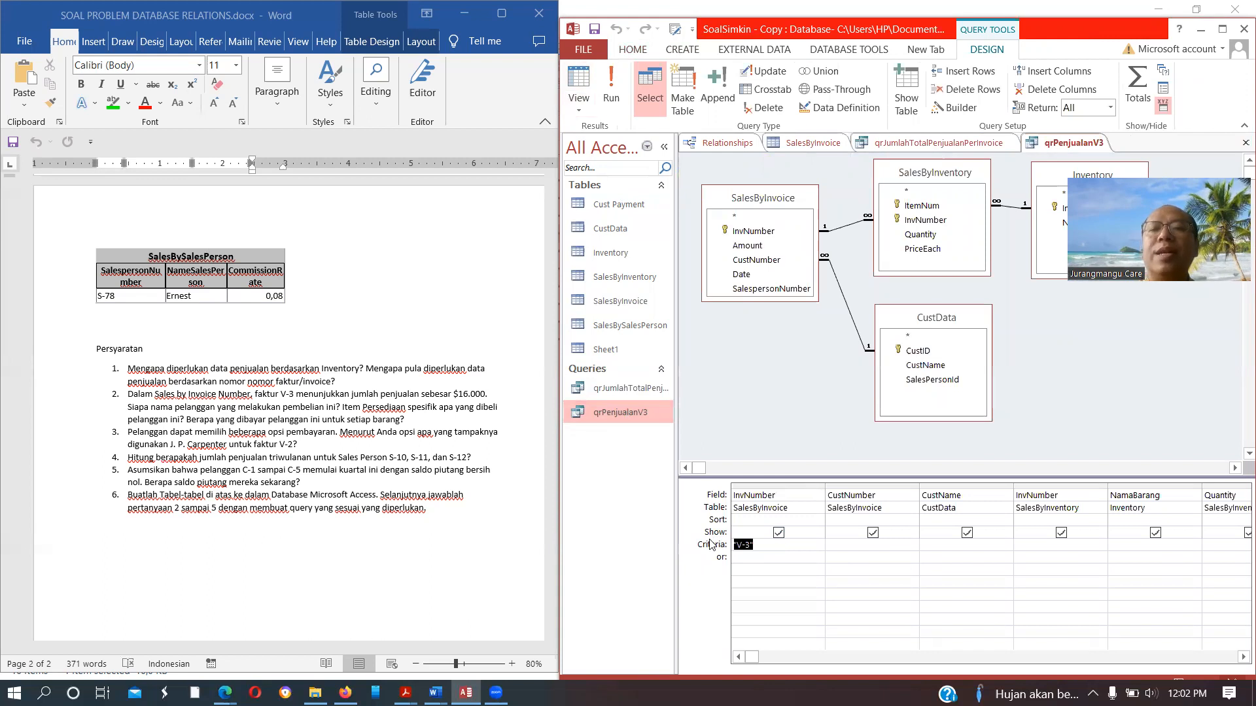
pyautogui.press('Delete')
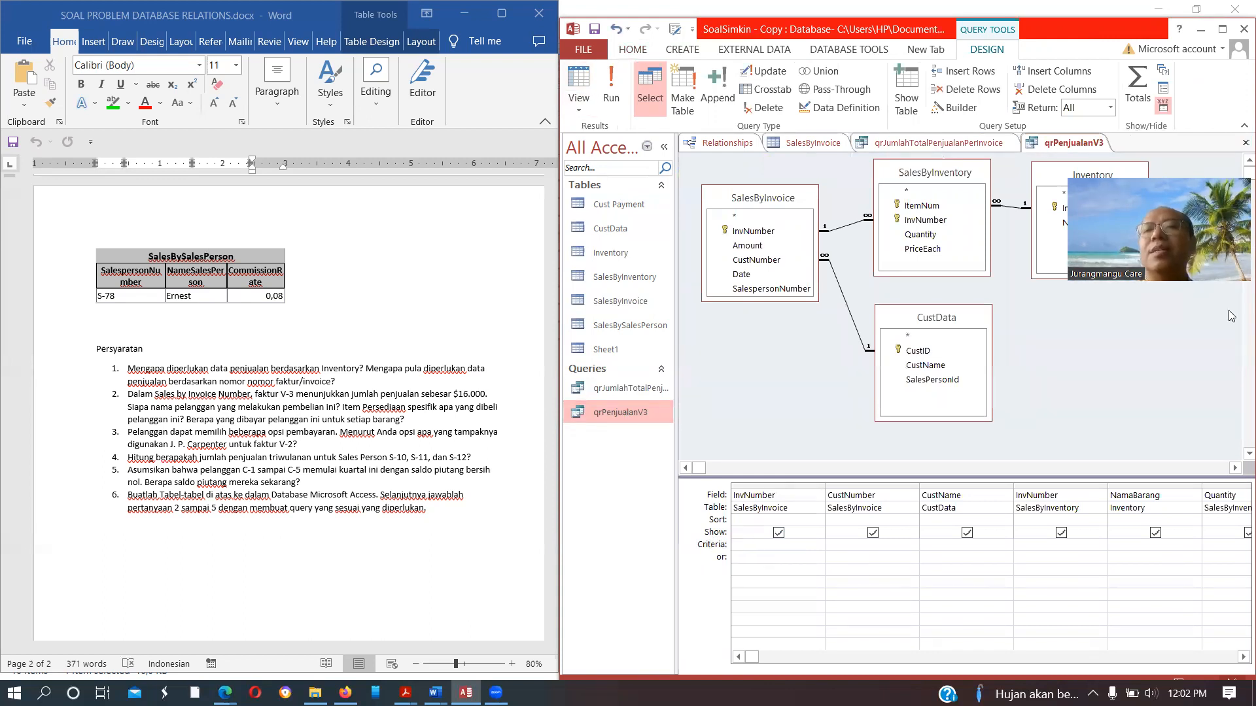
pyautogui.click(1210, 324)
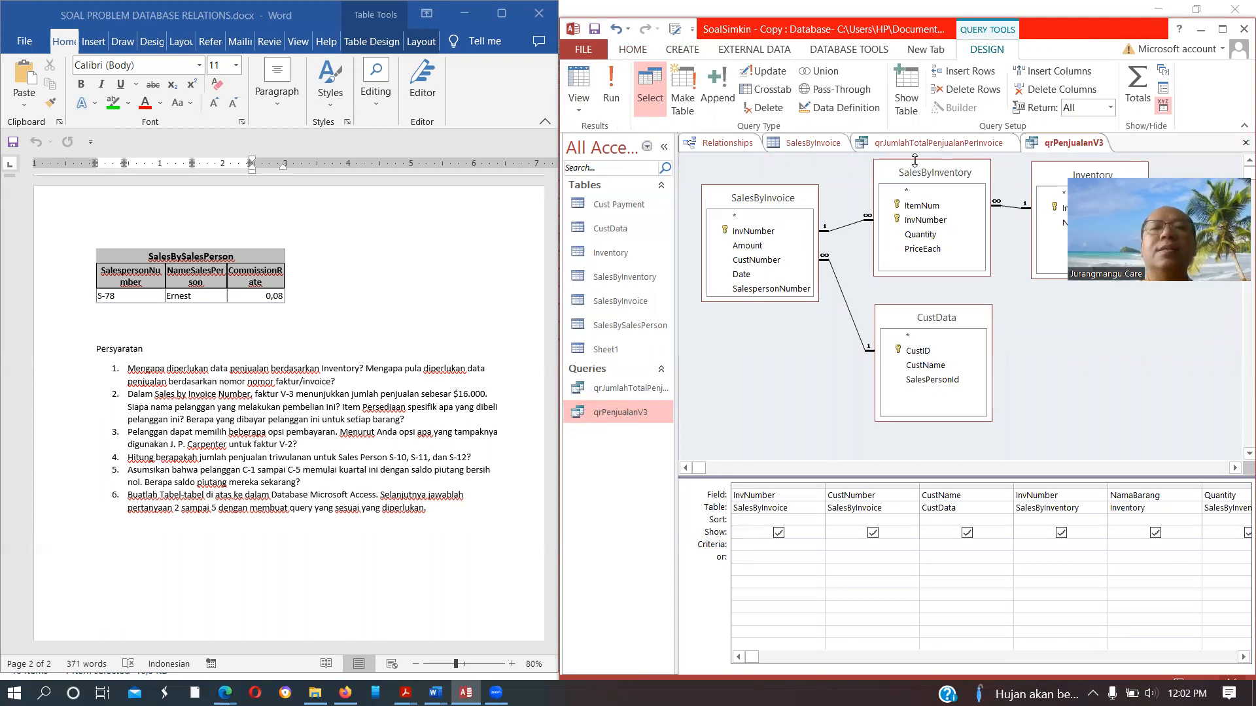
pyautogui.click(610, 81)
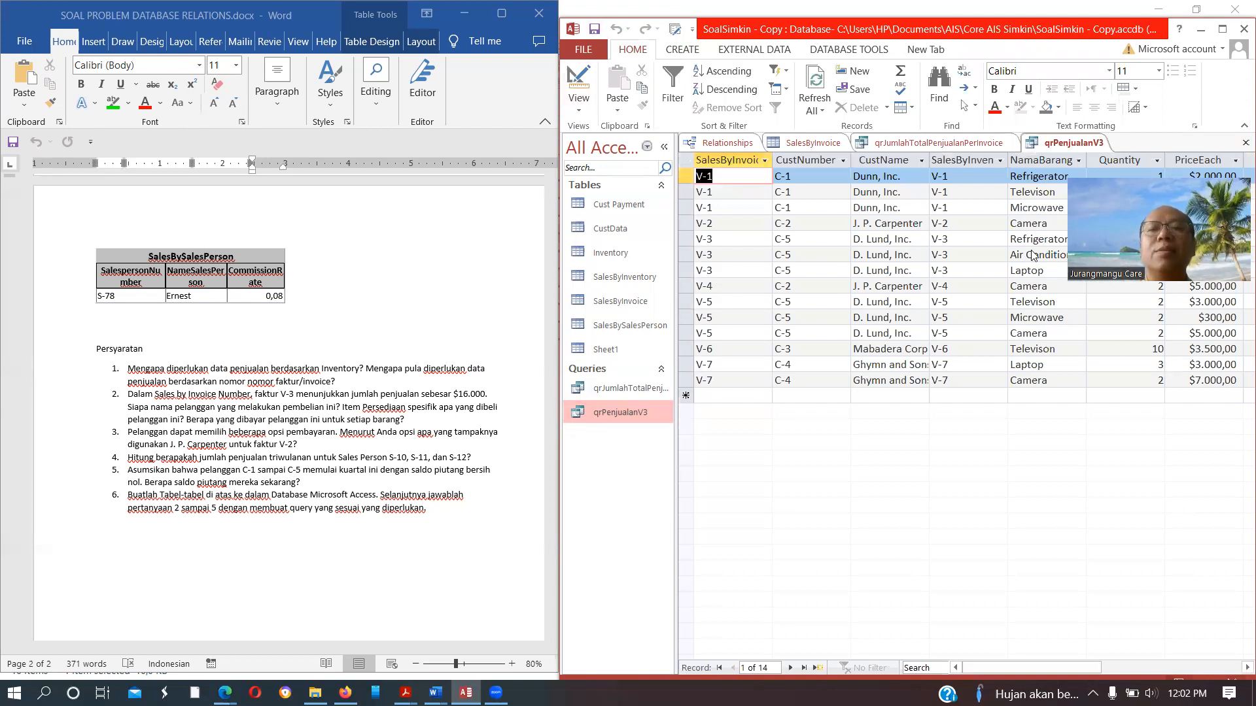
pyautogui.click(1246, 143)
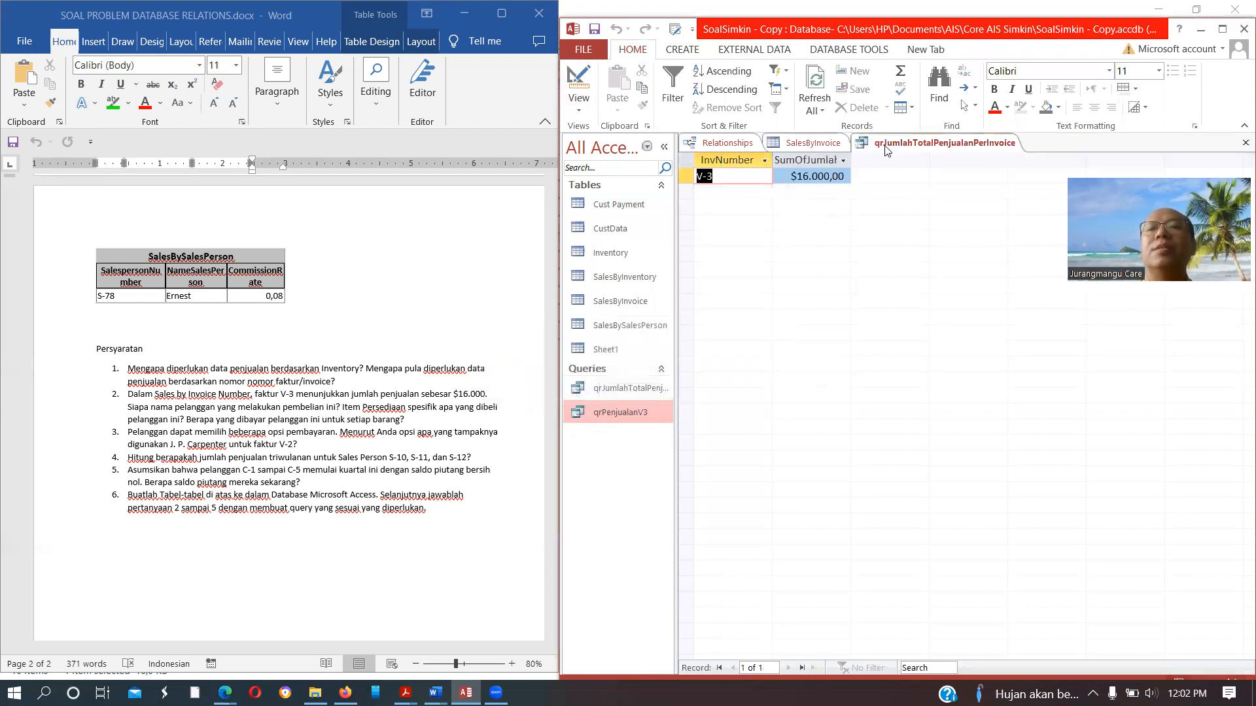
# Reopen qrJumlahTotalPenjualanPerInvoice to refresh its totals and compare them with the amounts in the SalesByInvoice table.
pyautogui.click(1245, 143)
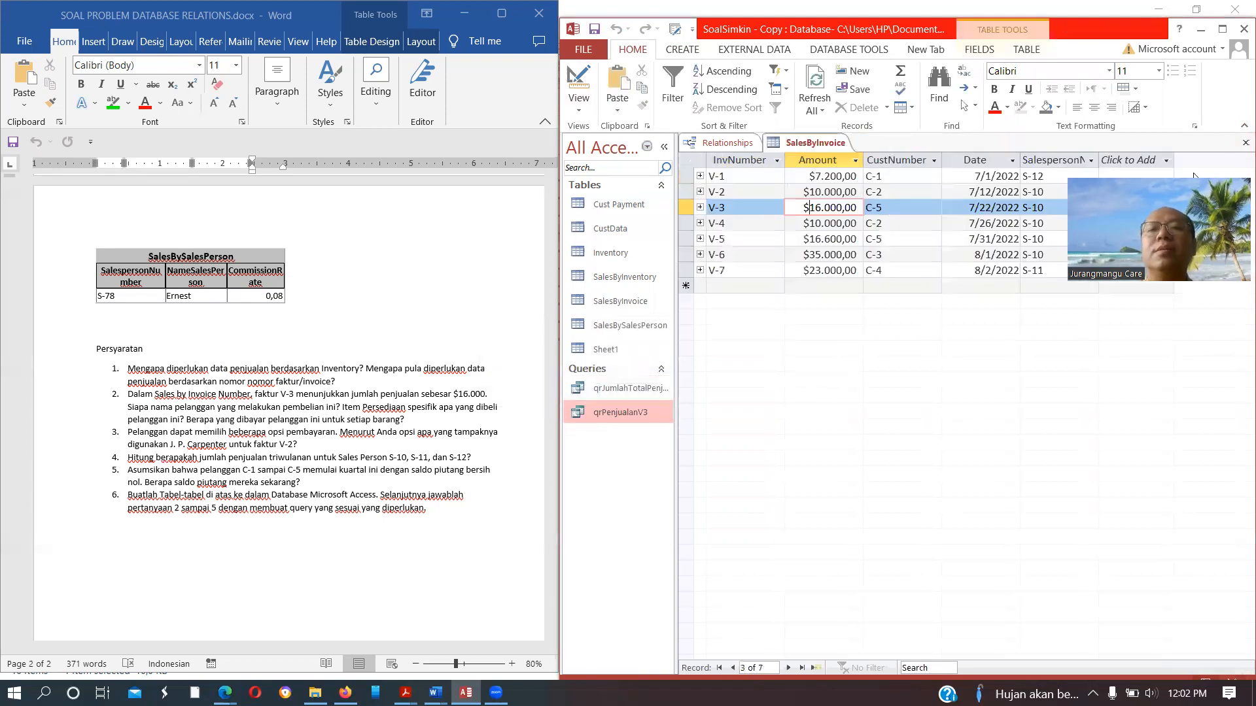
pyautogui.doubleClick(637, 388)
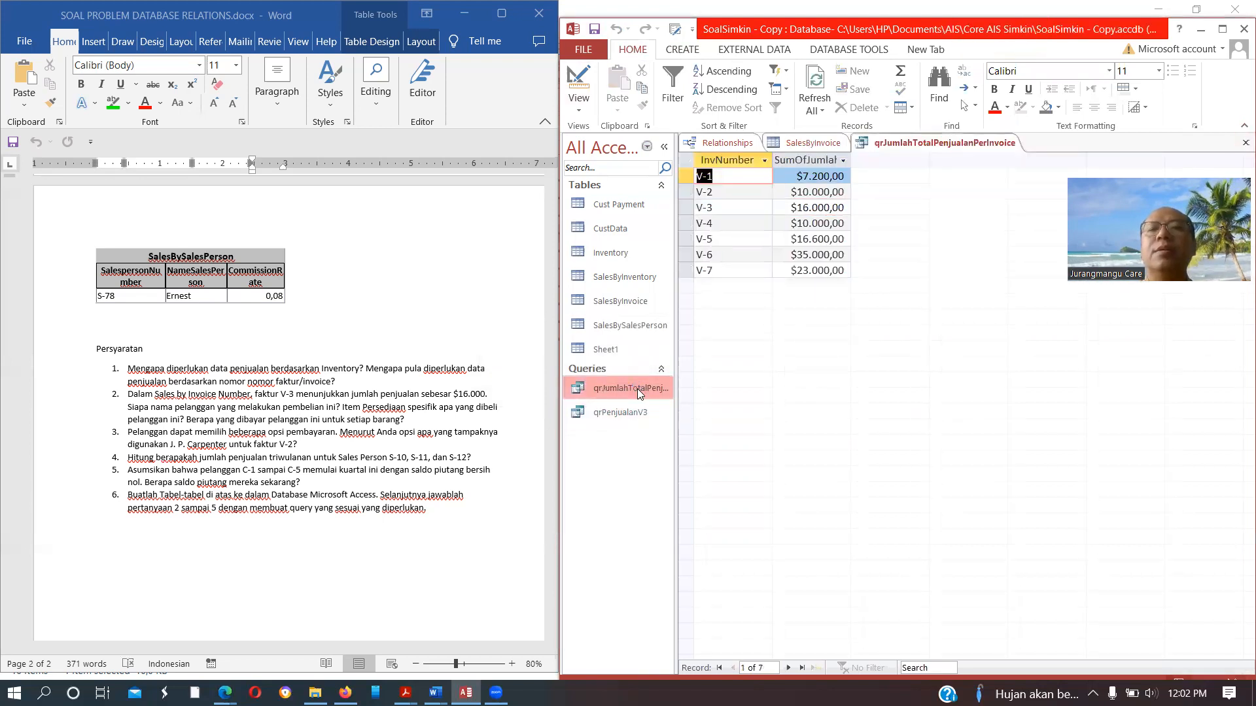
pyautogui.click(811, 141)
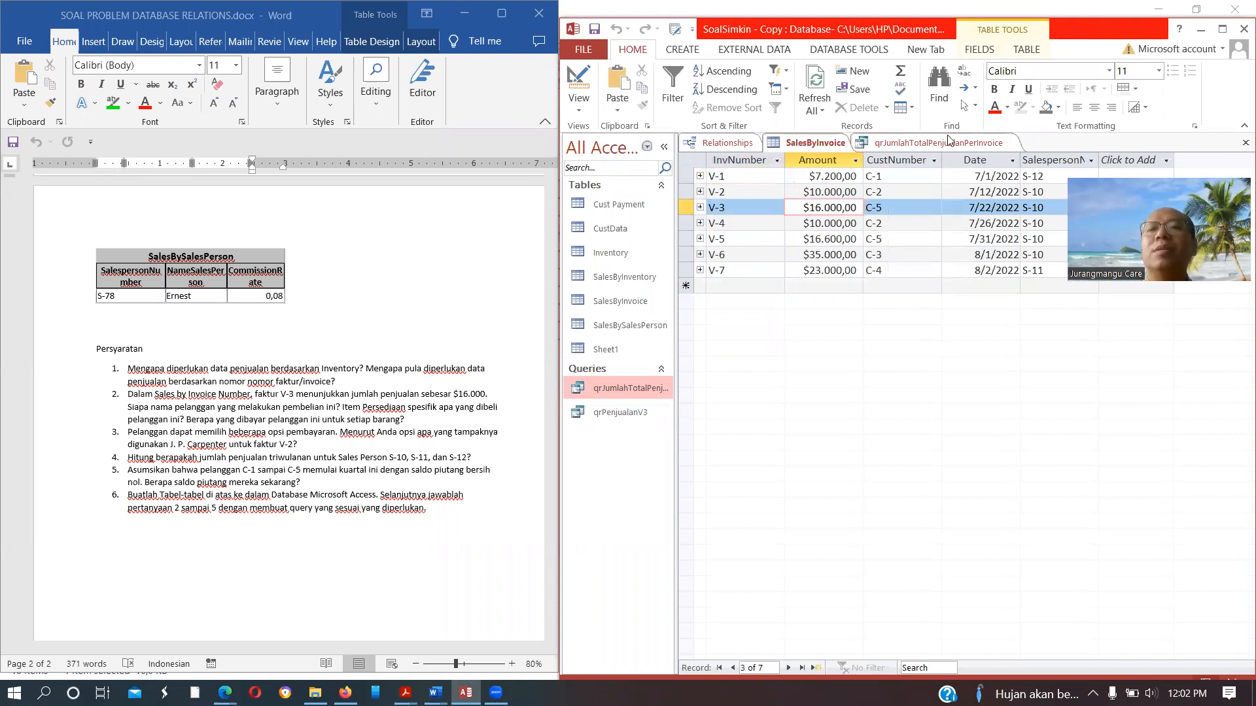
pyautogui.click(948, 141)
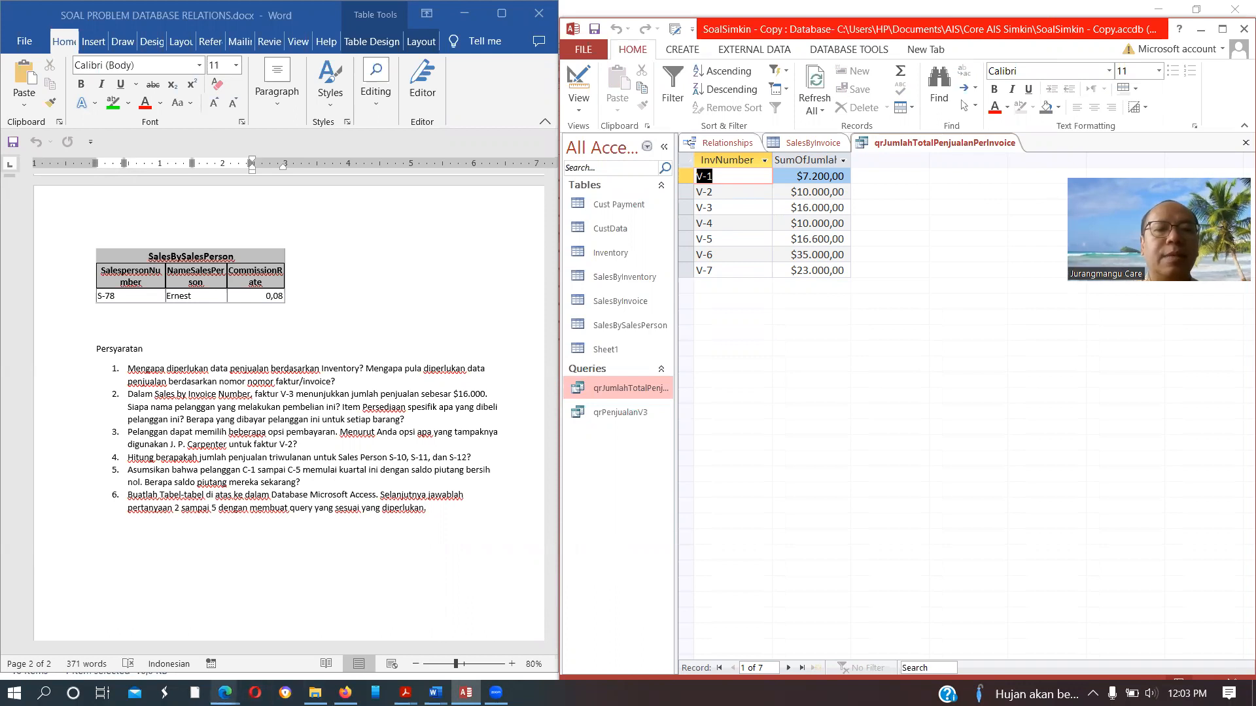
# Switch to WhatsApp Web in the browser, clear the chat search and open the student's chat that holds Core AIS Simkin.zip.
pyautogui.moveTo(224, 693)
pyautogui.click(329, 598)
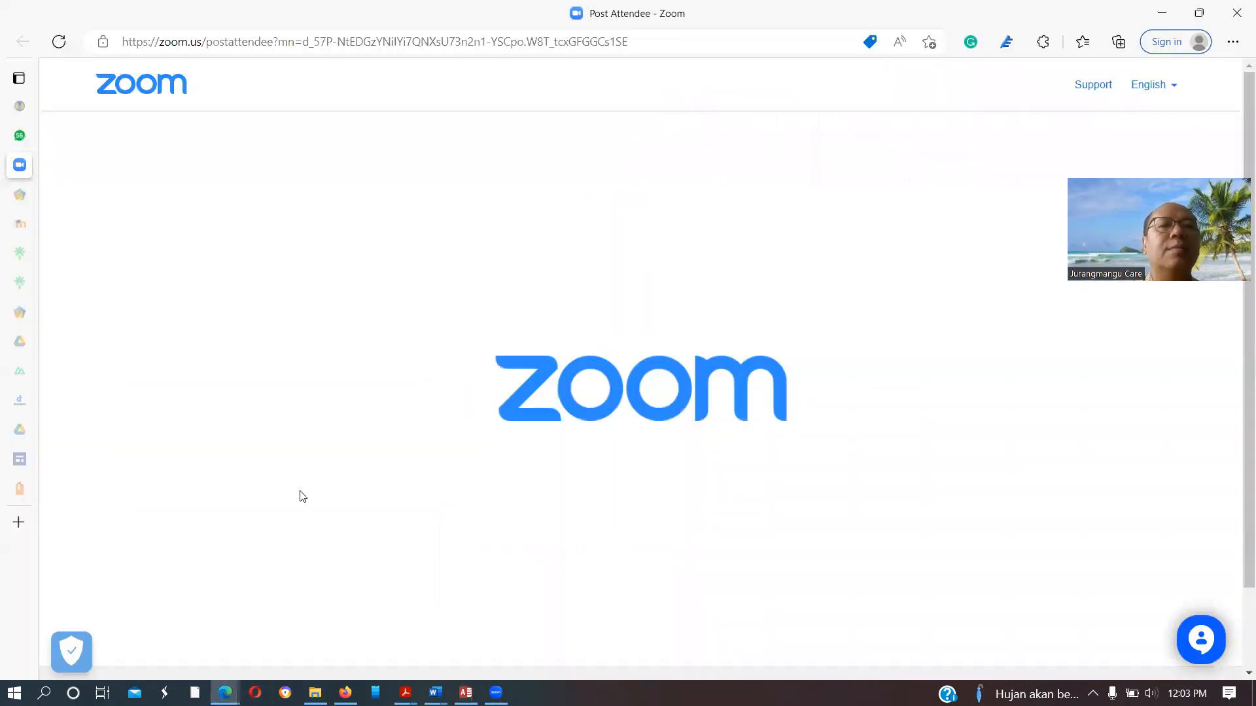
pyautogui.click(21, 137)
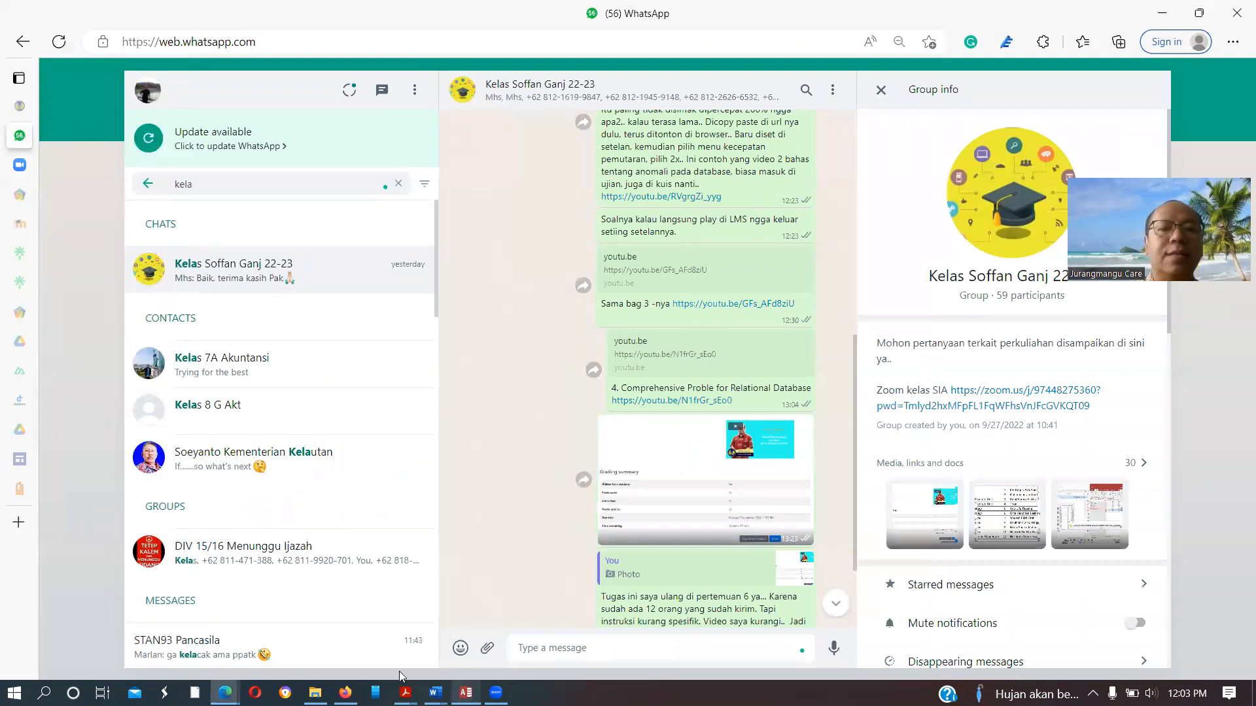
pyautogui.moveTo(315, 692)
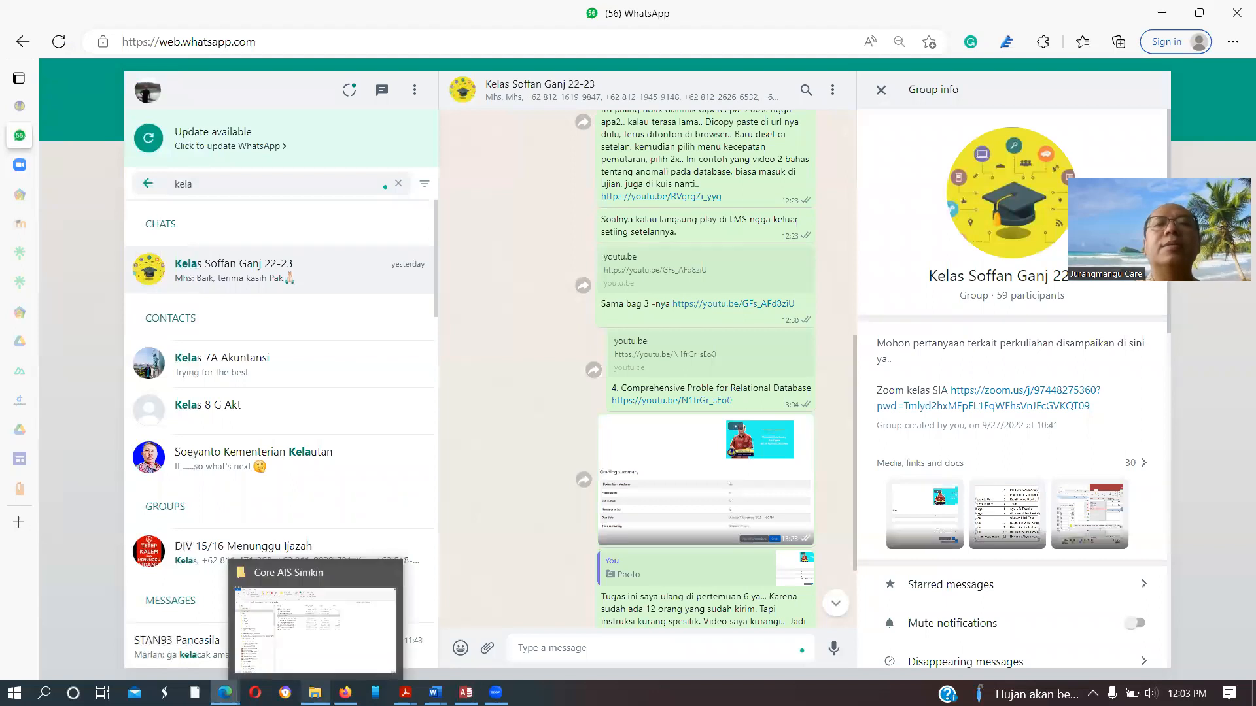
pyautogui.click(399, 184)
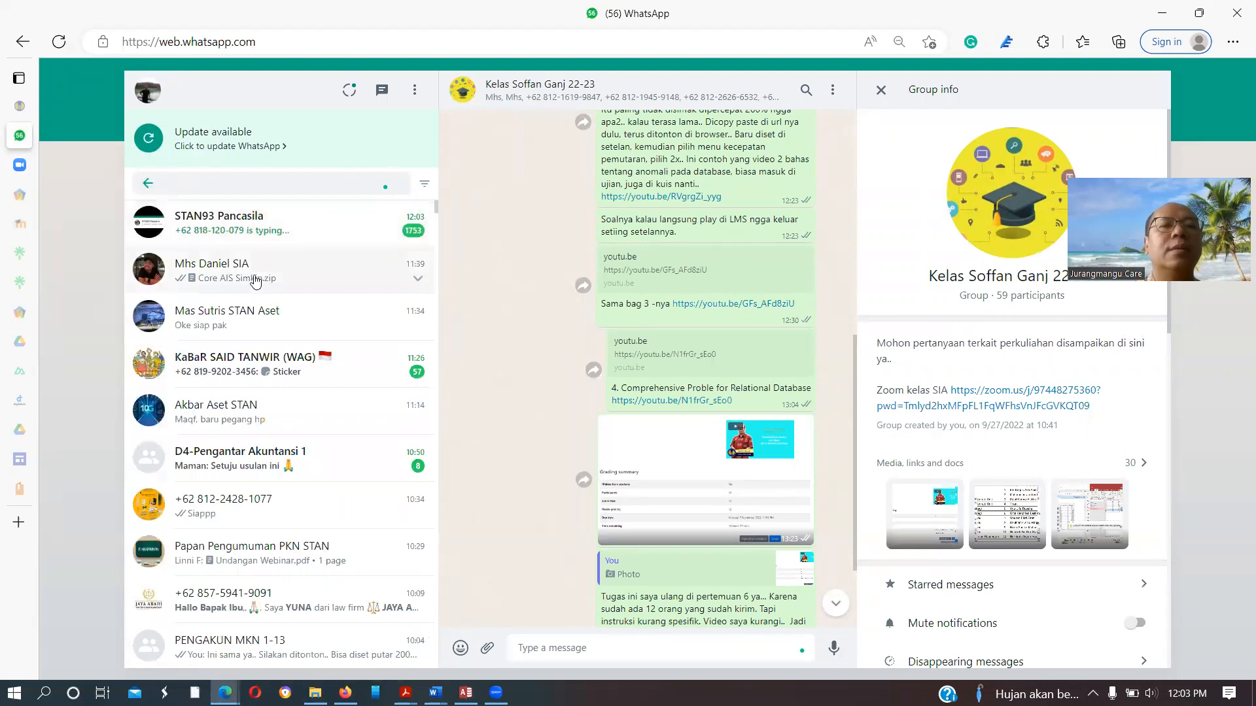
pyautogui.click(256, 281)
# Attach the file SoalSimkin - Copy.accdb as a document and send it in the student's chat.
pyautogui.click(488, 650)
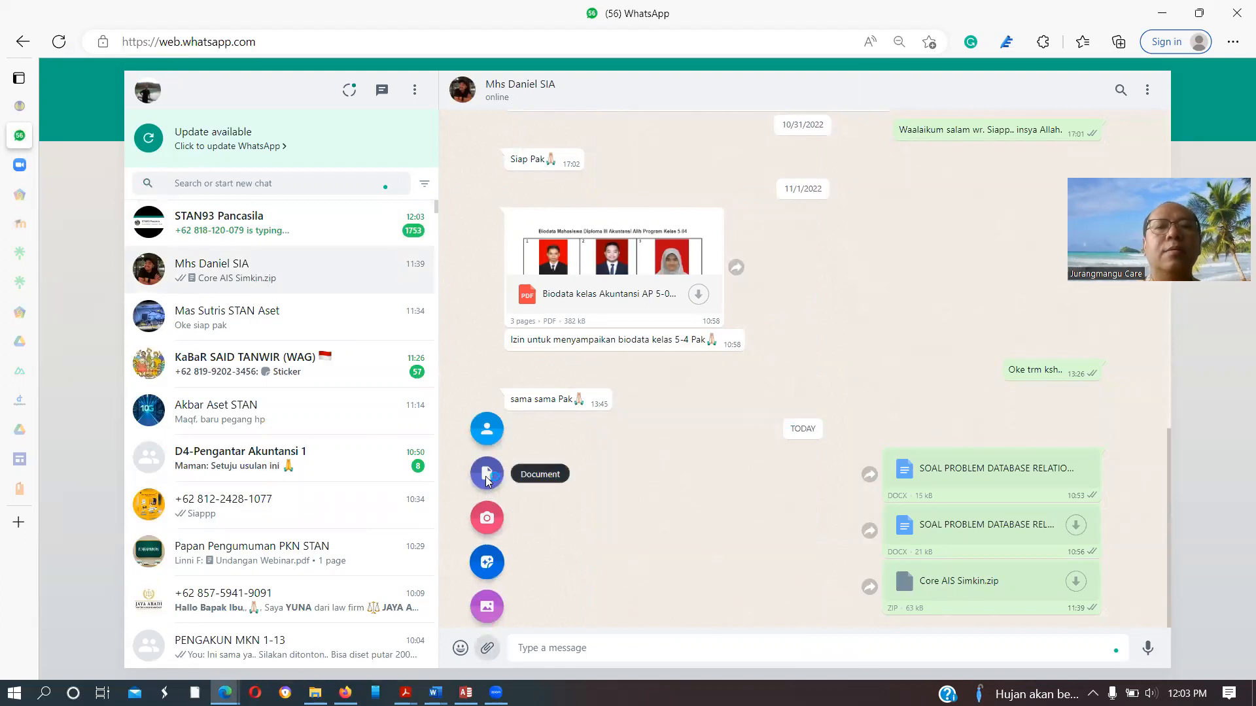
pyautogui.click(487, 478)
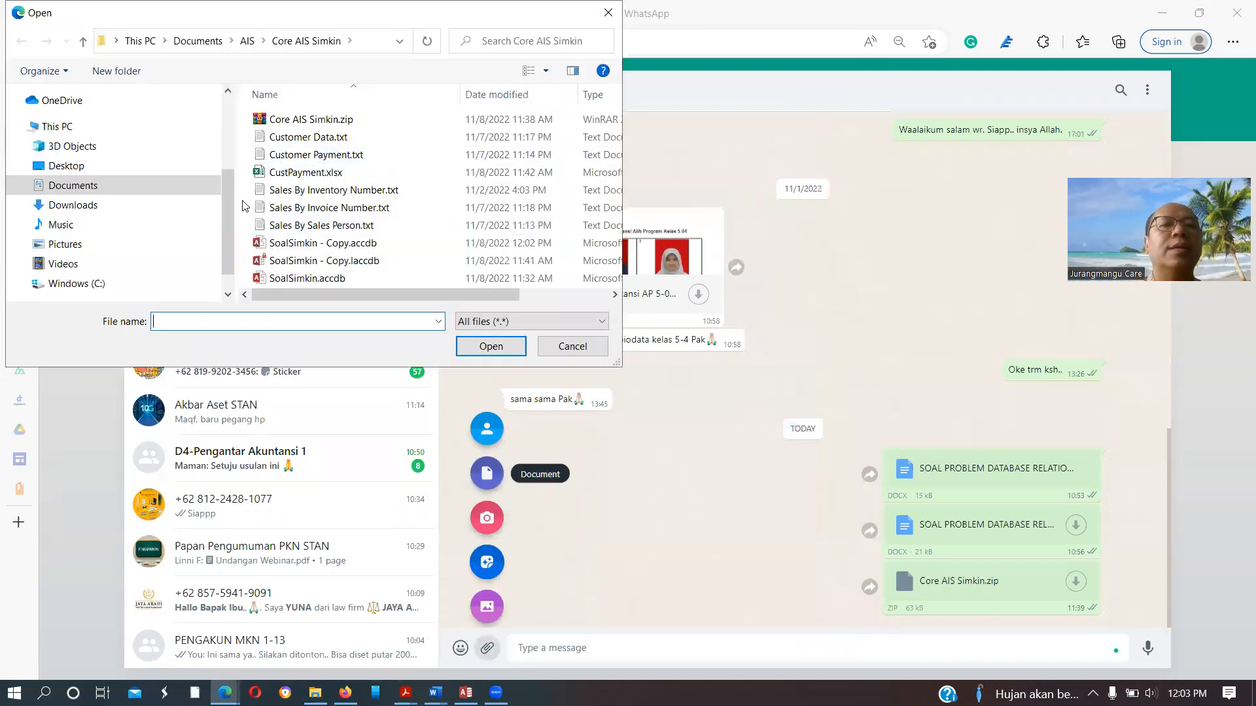
pyautogui.click(348, 244)
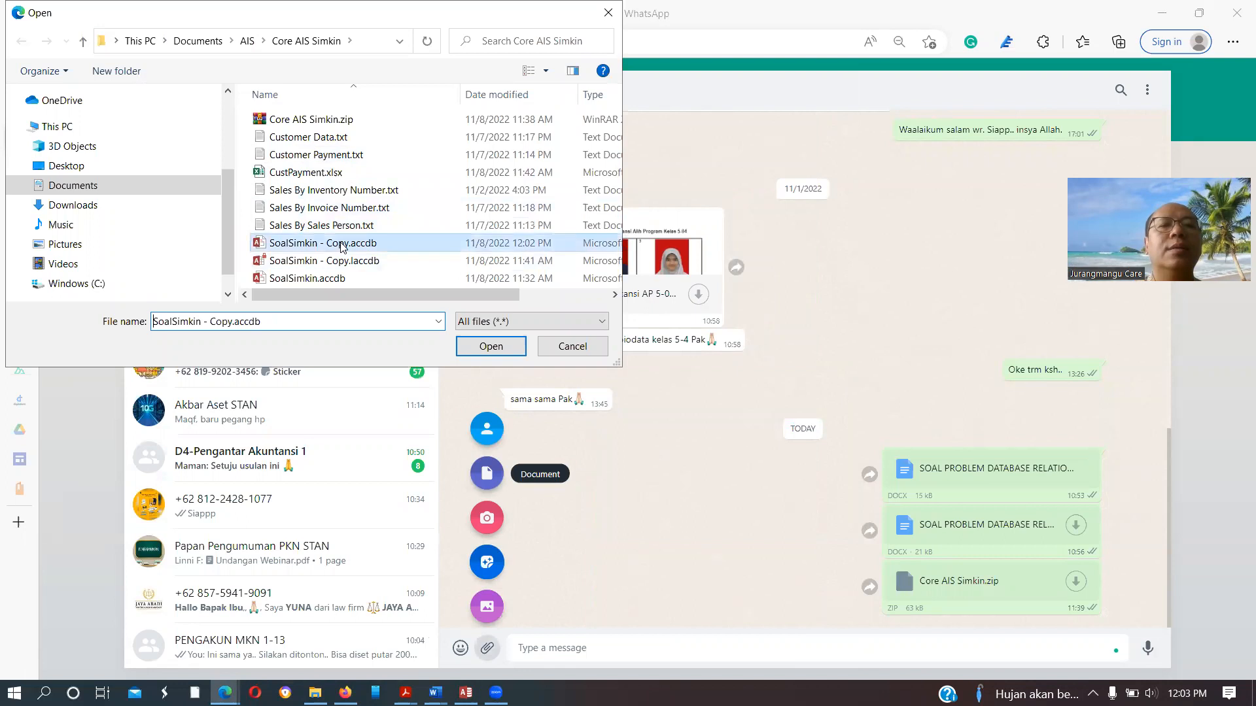
pyautogui.click(488, 346)
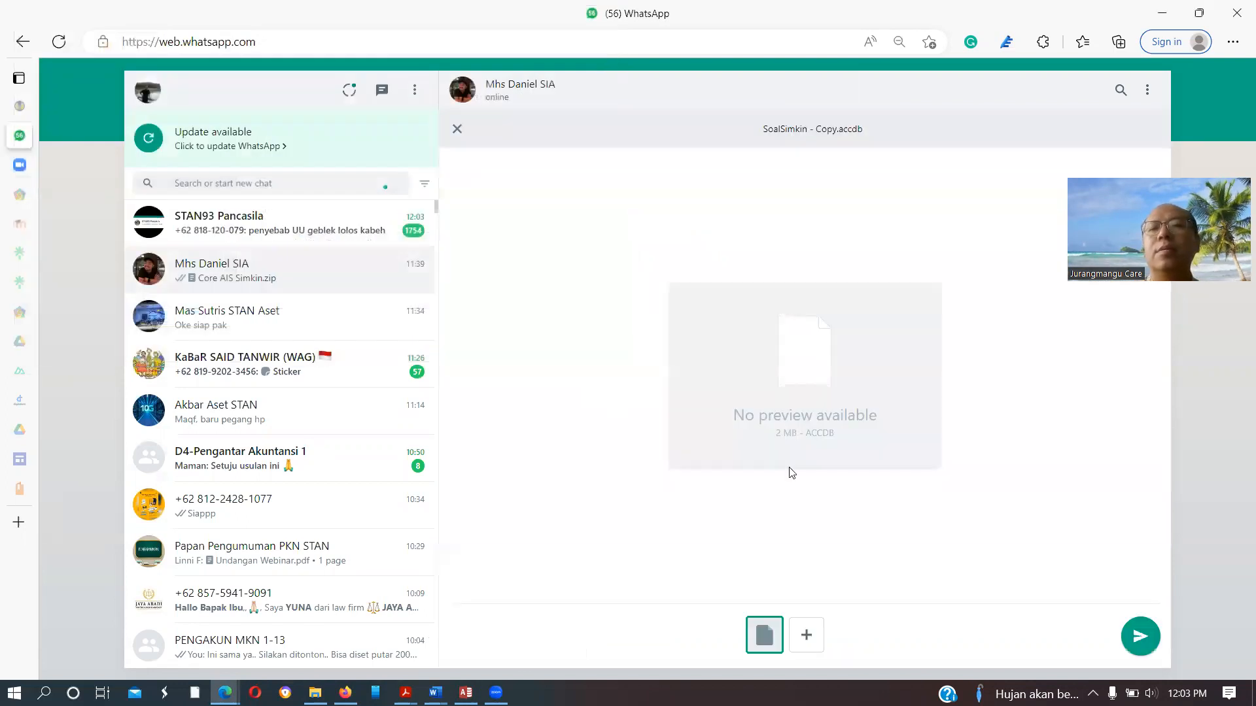
pyautogui.click(1139, 637)
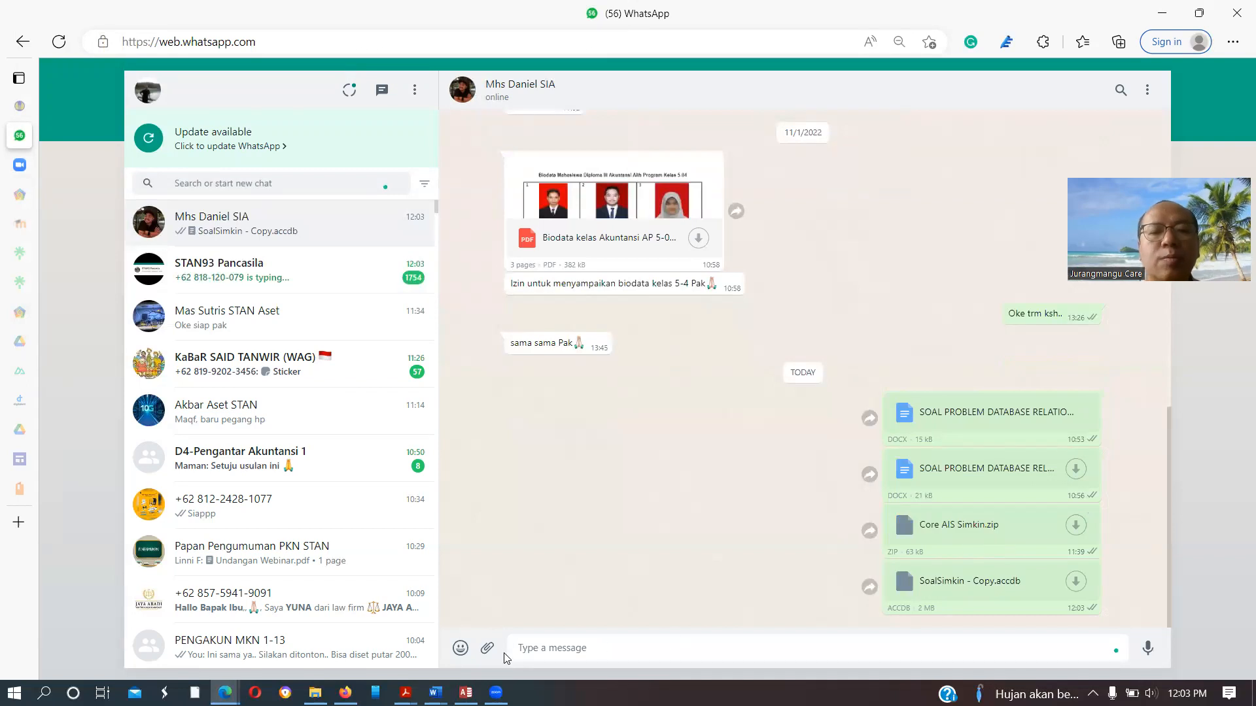
# Switch back to Access beside the SOAL PROBLEM DATABASE RELATIONS Word document, and close qrJumlahTotalPenjualanPerInvoice and the SalesByInvoice table.
pyautogui.moveTo(466, 693)
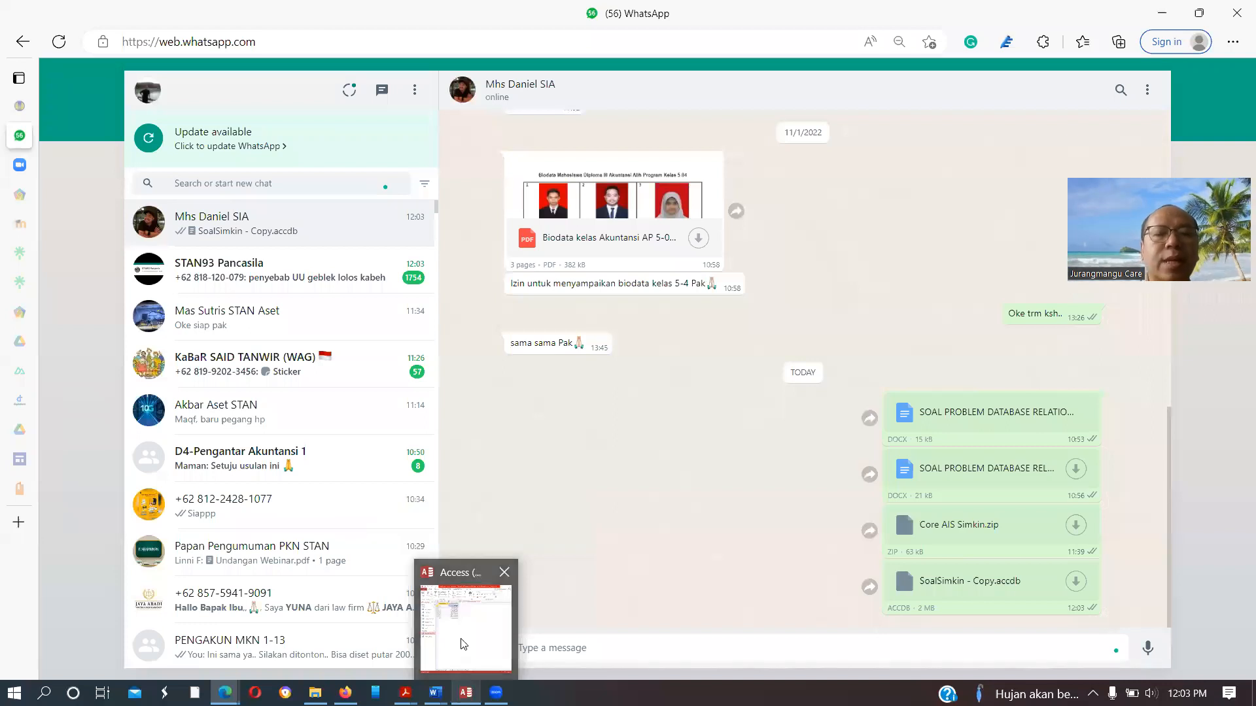
pyautogui.moveTo(406, 693)
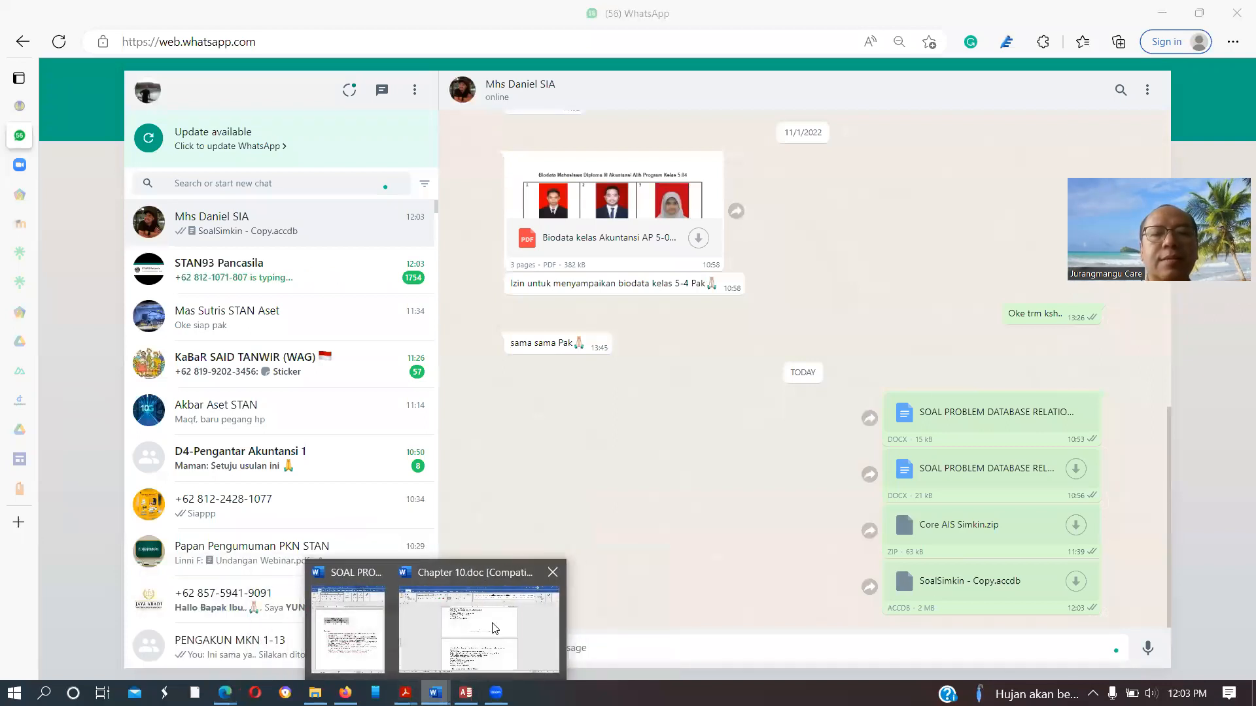
pyautogui.click(498, 618)
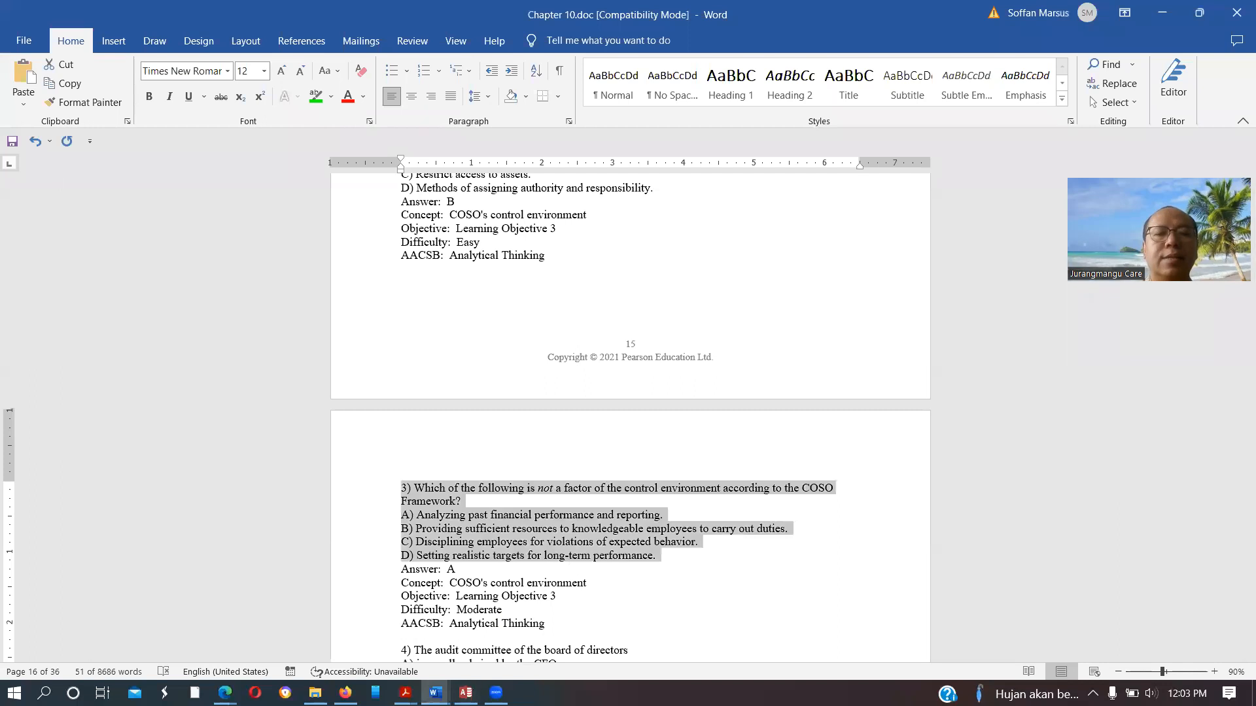
pyautogui.click(466, 693)
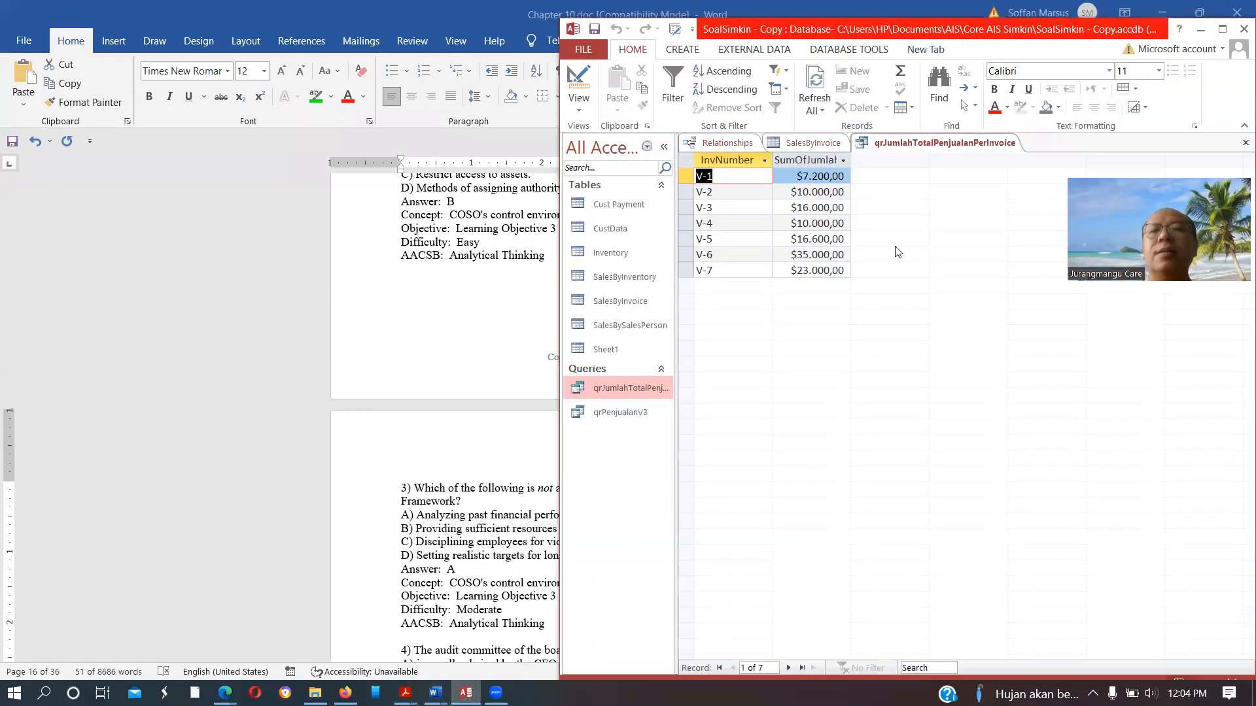
pyautogui.moveTo(435, 693)
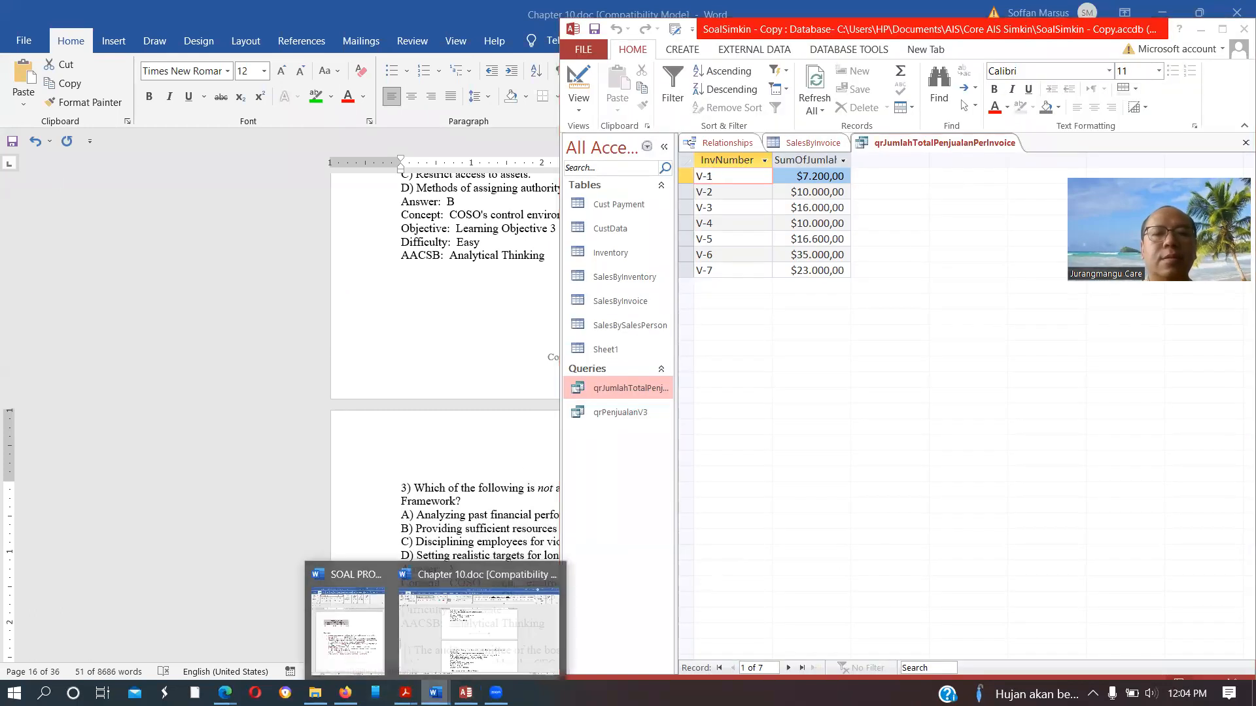
pyautogui.click(351, 649)
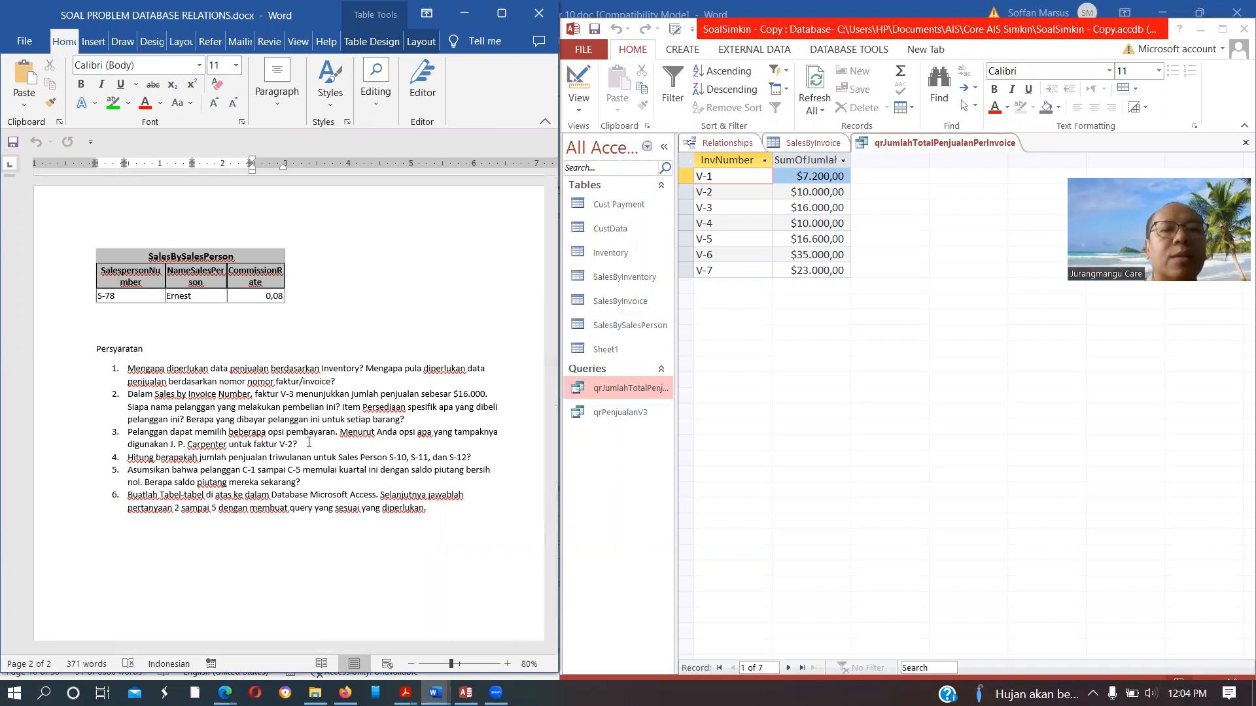
pyautogui.click(465, 693)
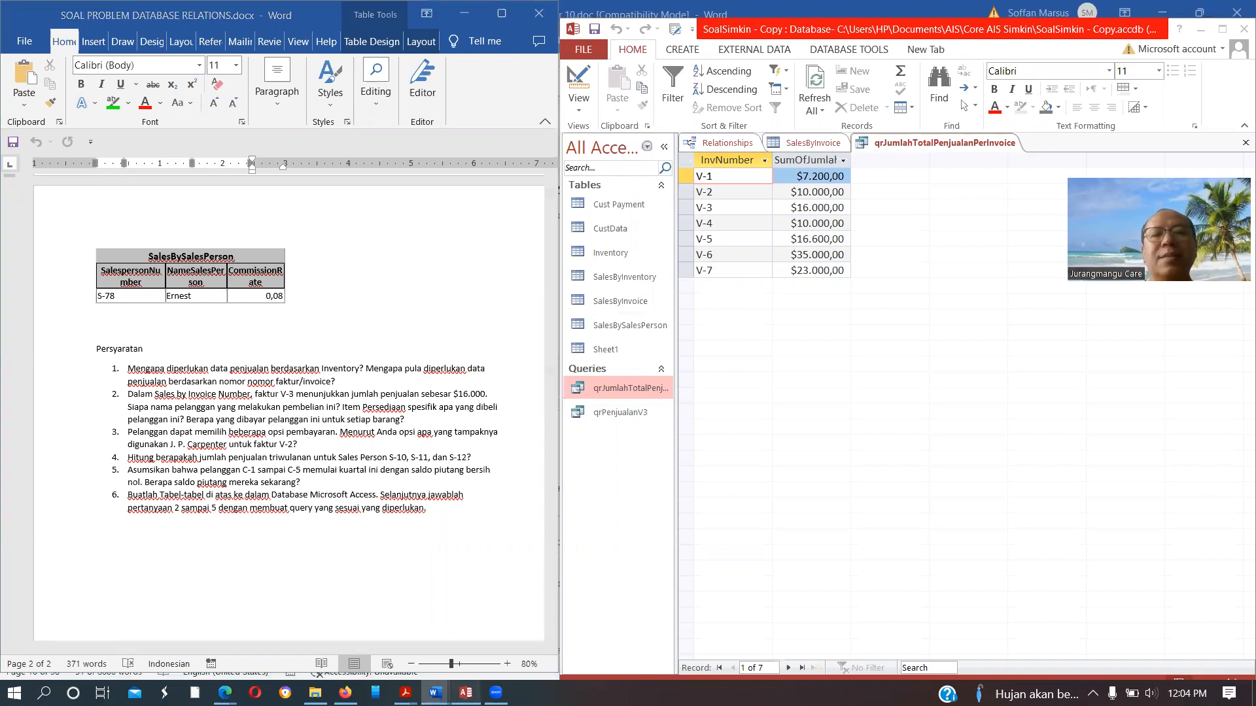
pyautogui.click(1237, 145)
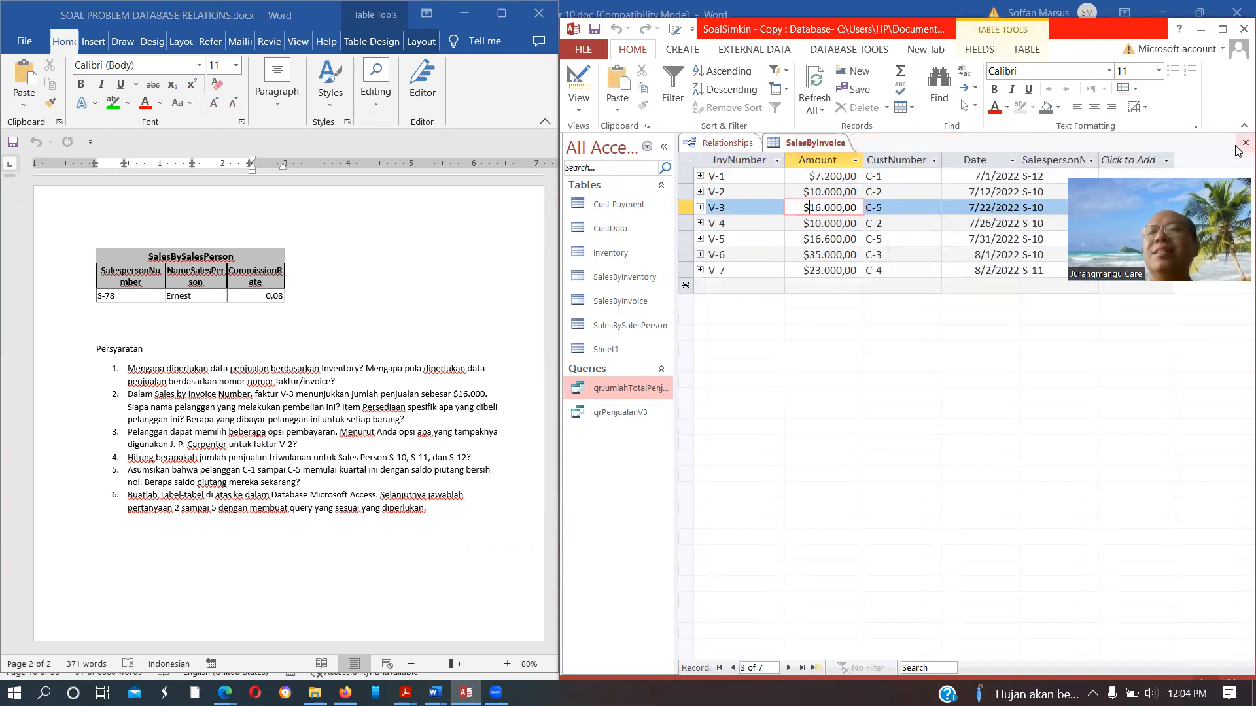
pyautogui.click(1238, 145)
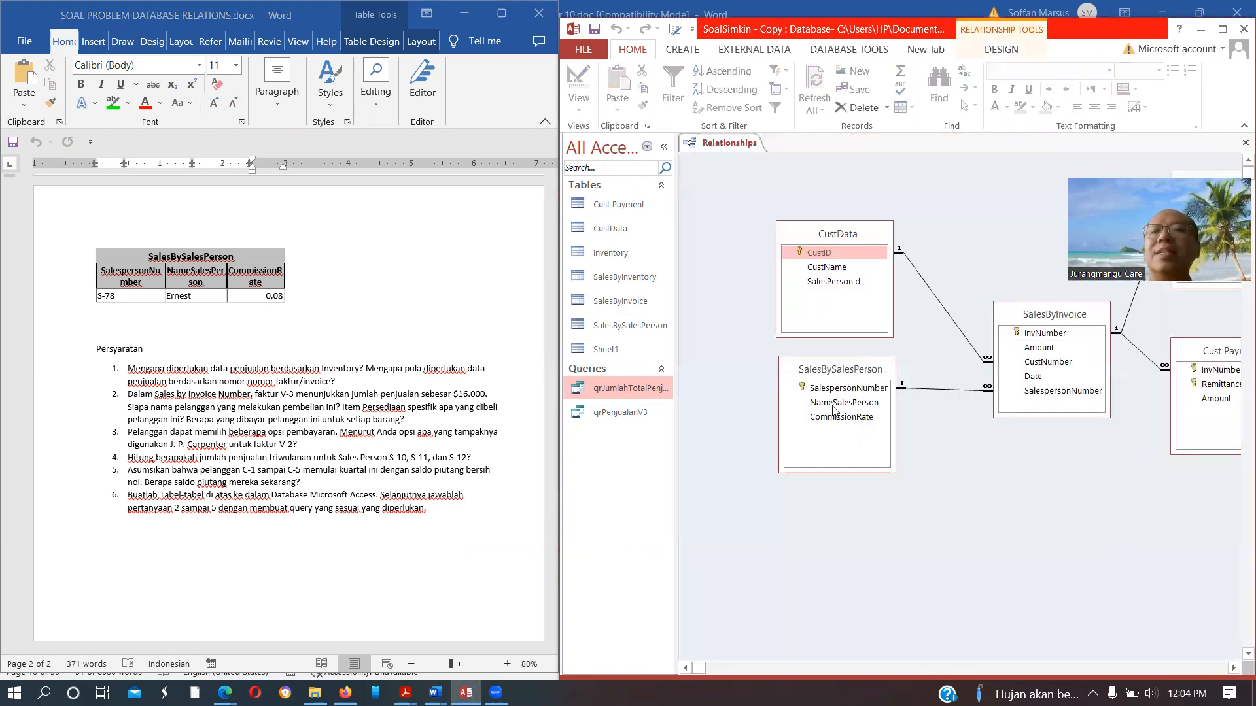
# Create a new query in design view with the SalesByInvoice, CustData and Cust Payment tables, placing CustData below the other two.
pyautogui.click(682, 50)
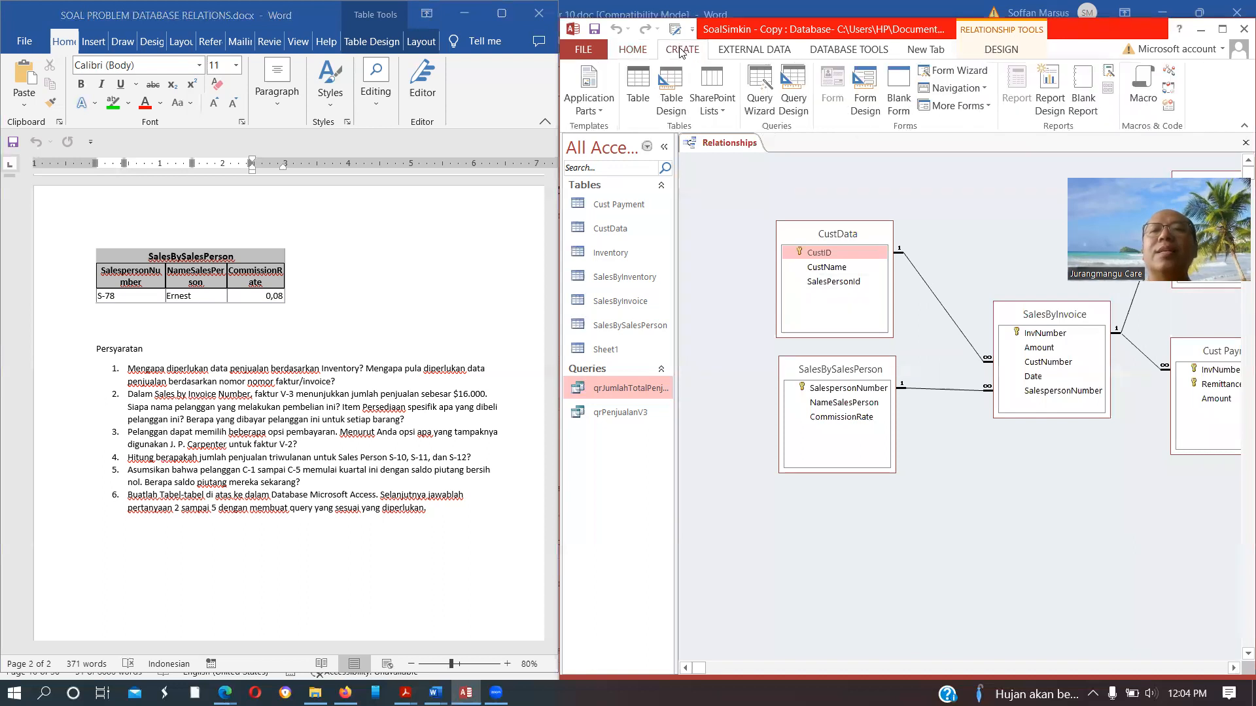
pyautogui.click(794, 89)
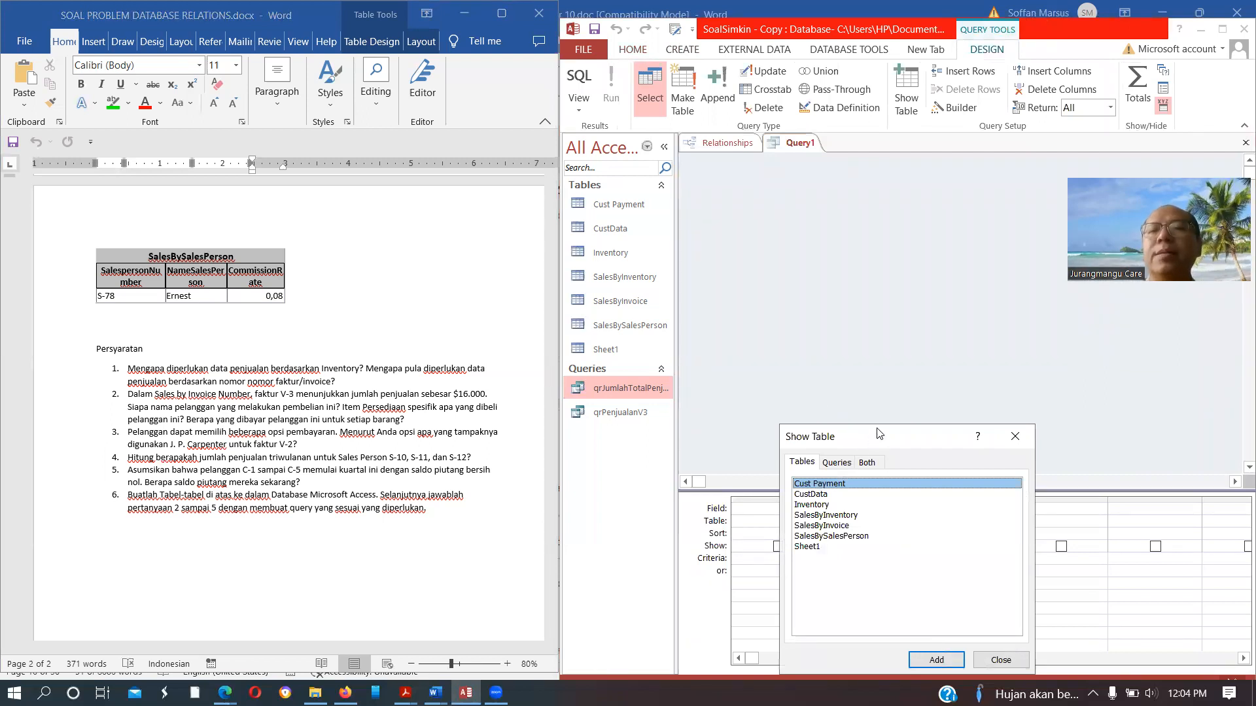
pyautogui.moveTo(879, 433); pyautogui.dragTo(977, 254)
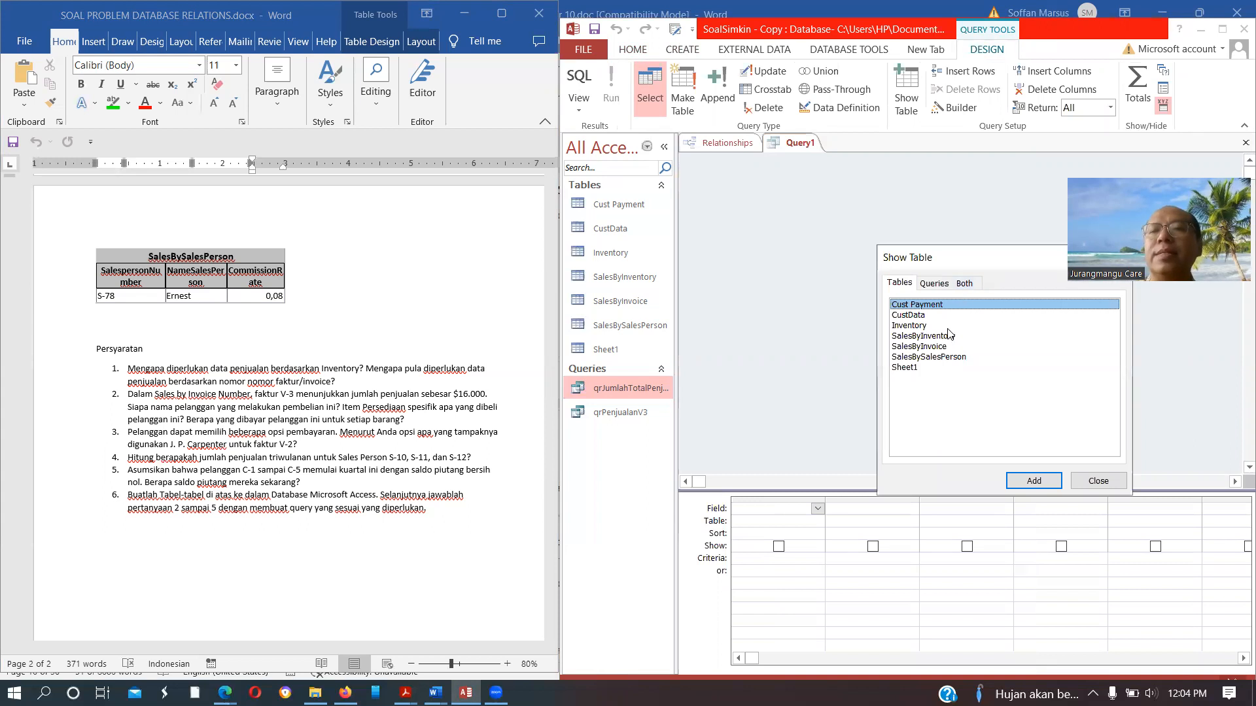
pyautogui.doubleClick(936, 348)
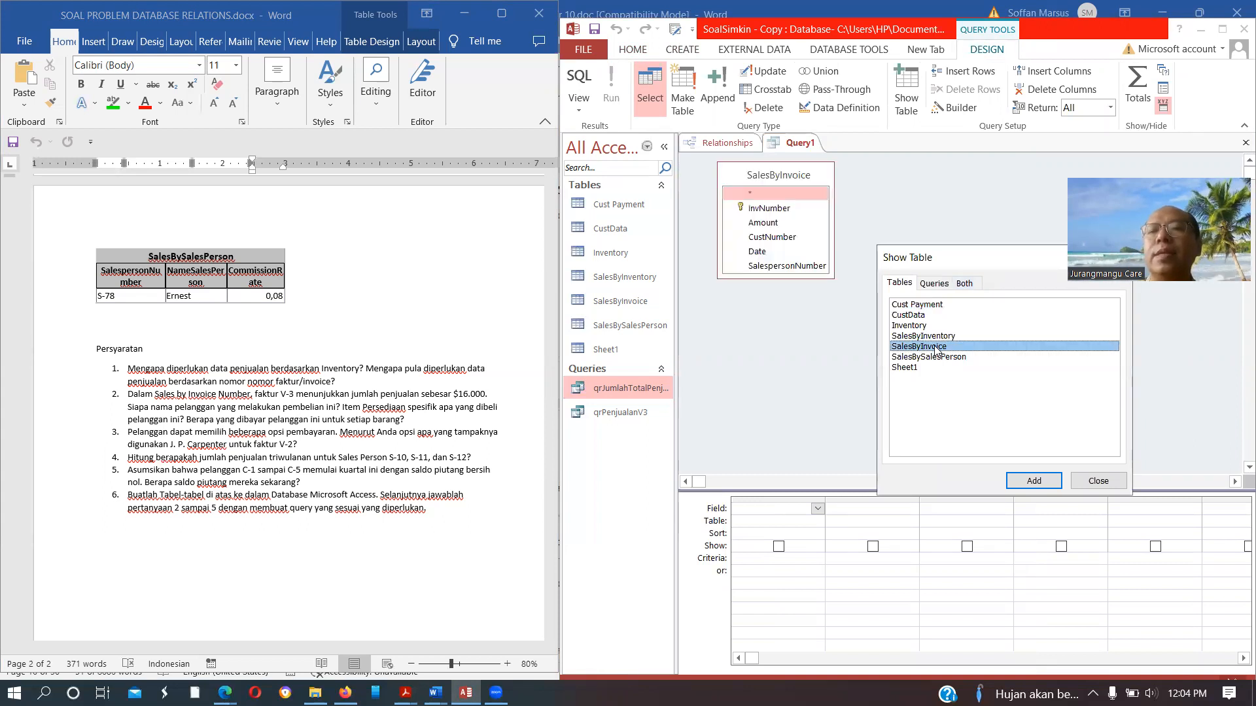
pyautogui.doubleClick(919, 315)
pyautogui.doubleClick(940, 306)
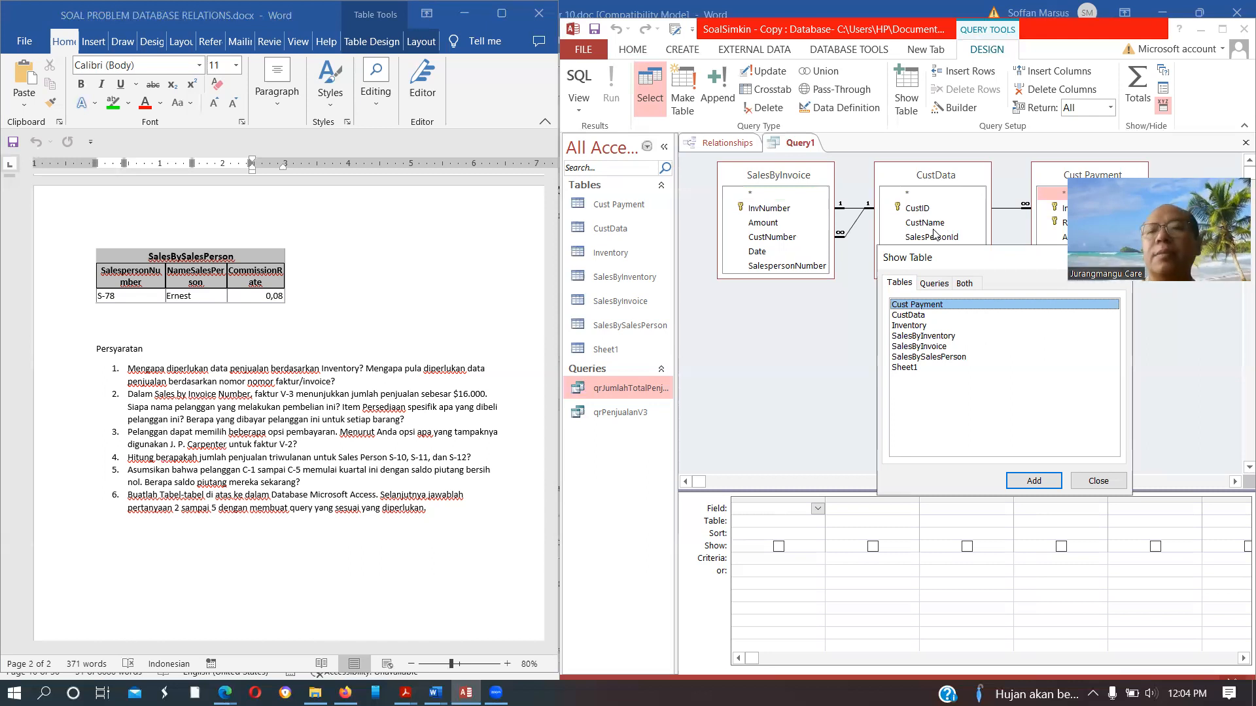
pyautogui.click(1096, 481)
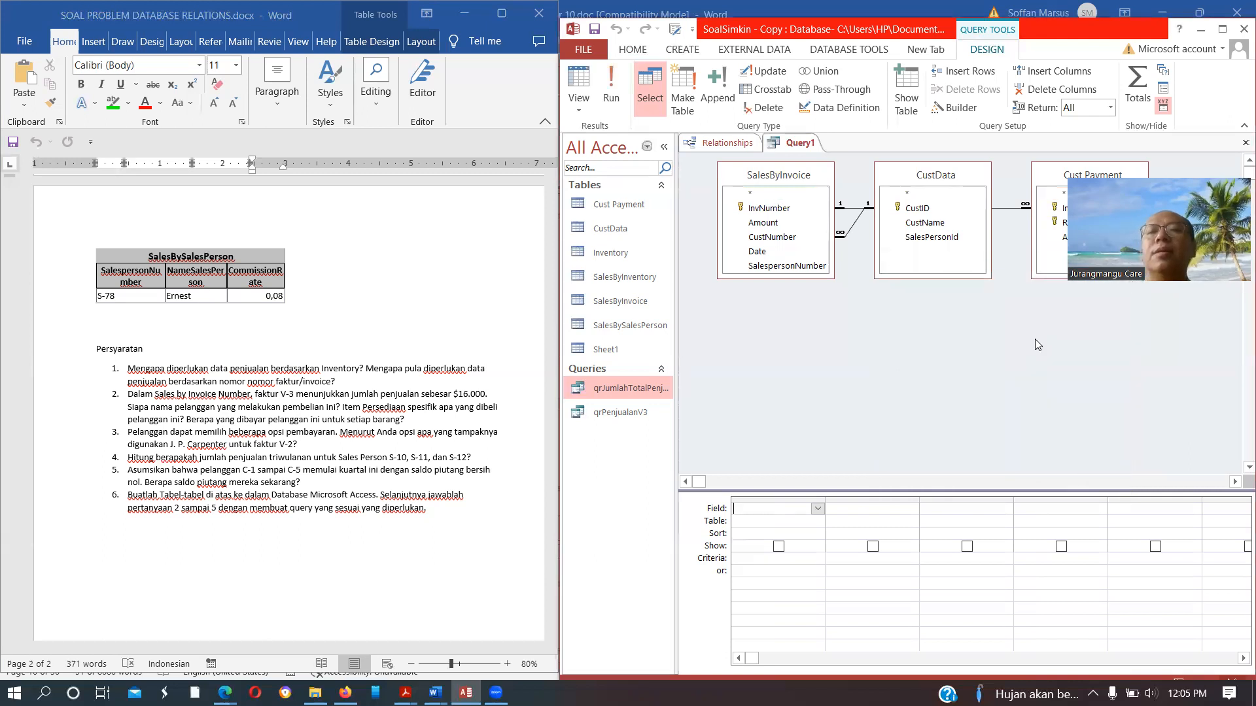
pyautogui.click(956, 183)
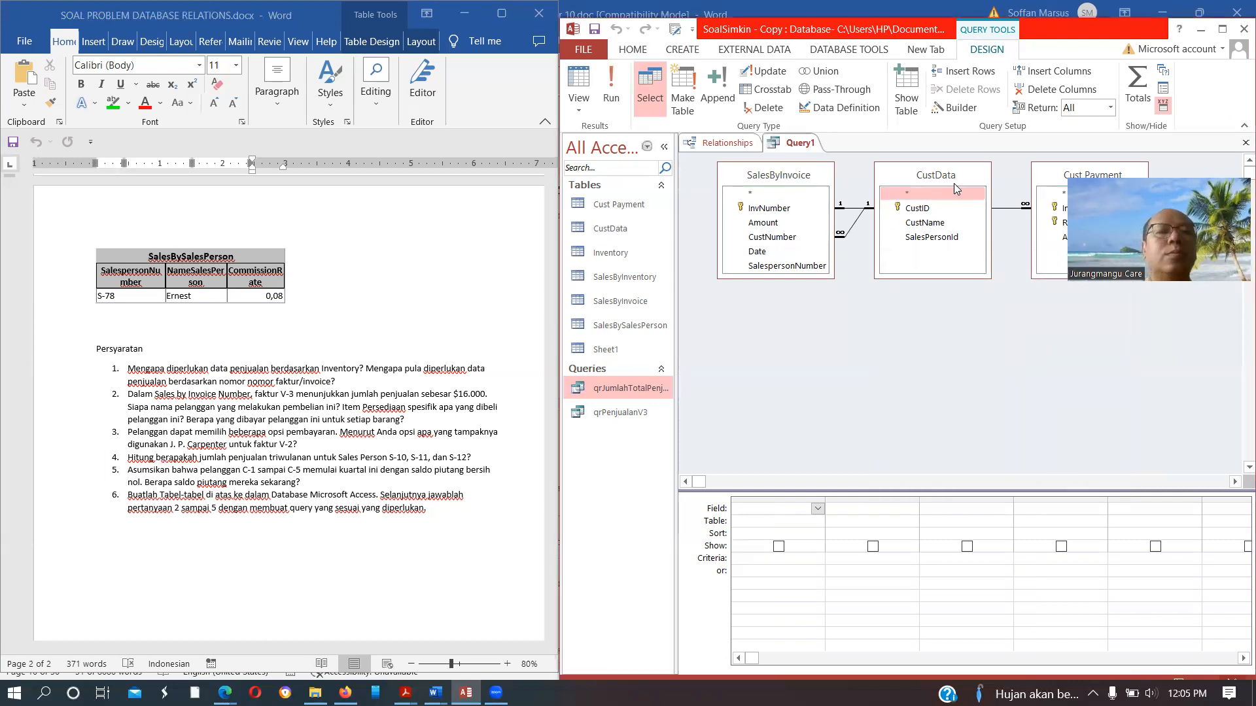
pyautogui.moveTo(954, 183); pyautogui.dragTo(940, 273)
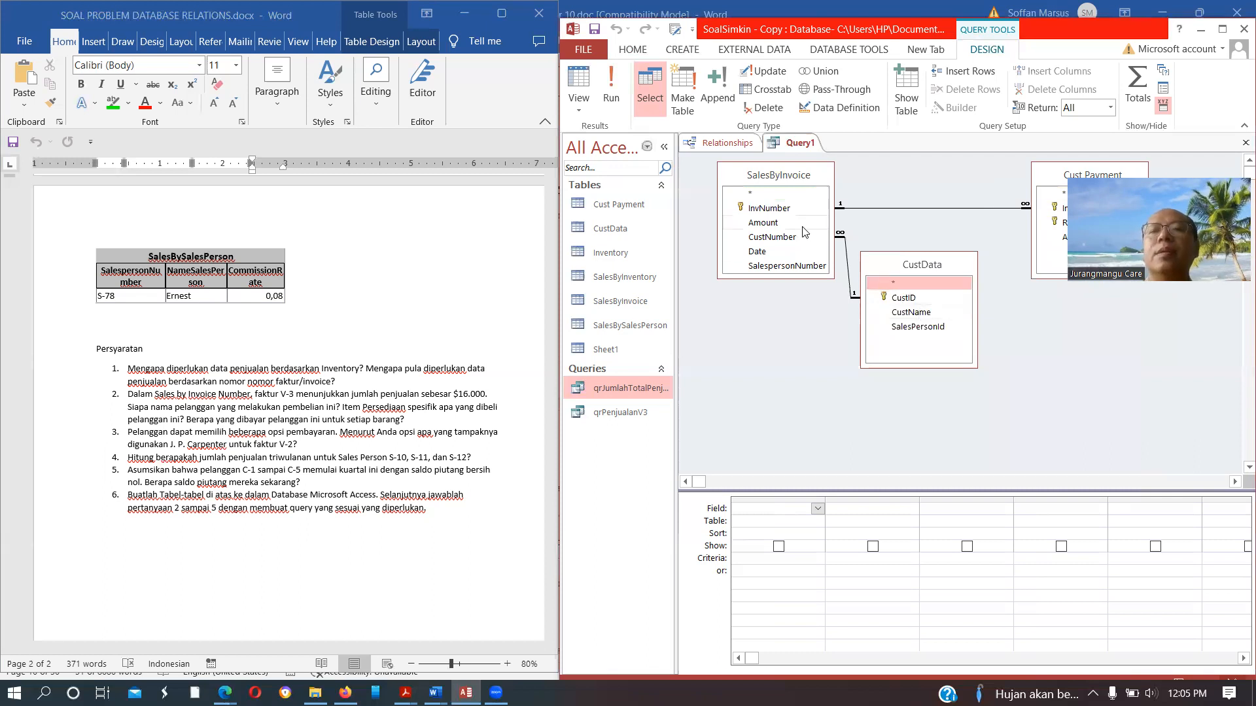
# Add CustNumber and Amount from SalesByInvoice, CustName from CustData and Amount from Cust Payment to the query, and view its datasheet.
pyautogui.doubleClick(780, 238)
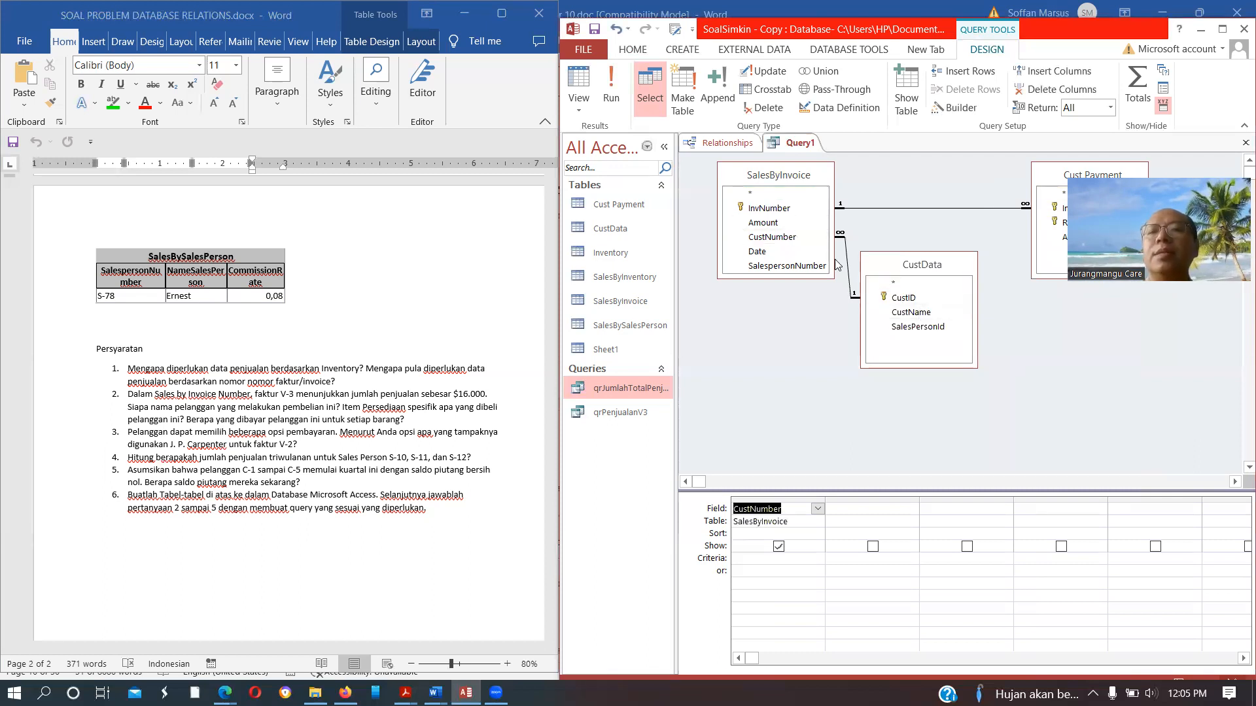
pyautogui.doubleClick(903, 314)
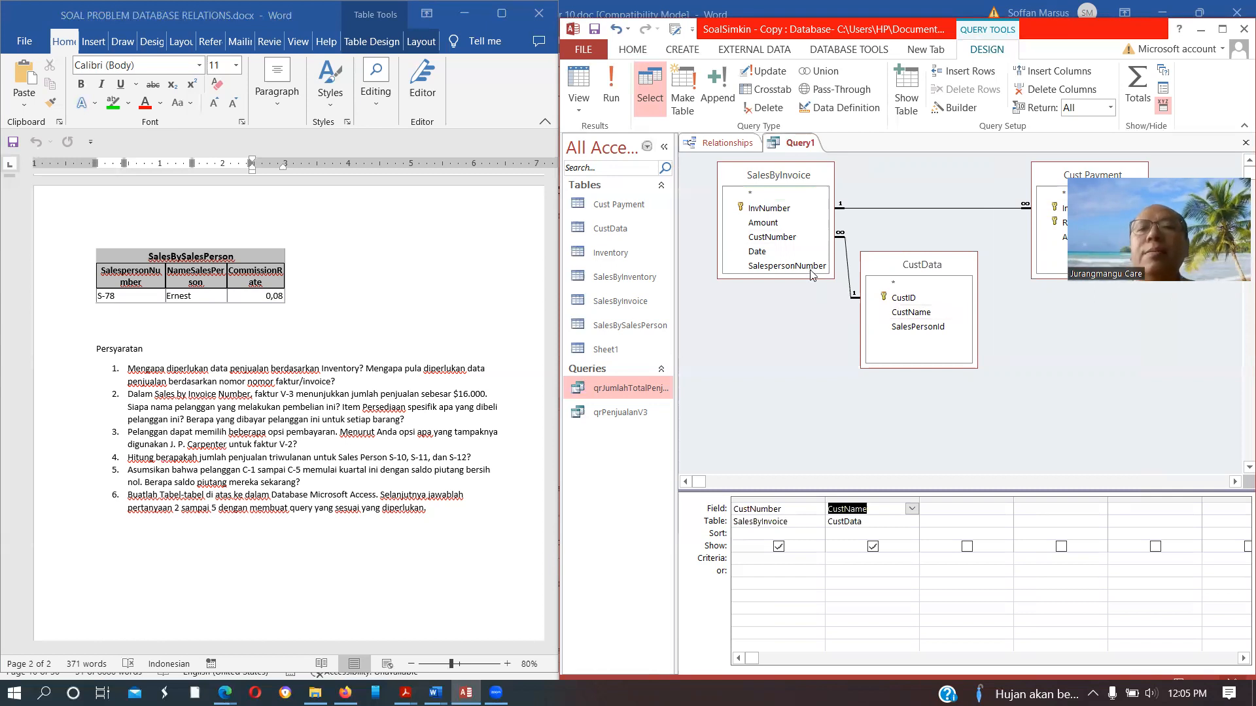
pyautogui.doubleClick(769, 223)
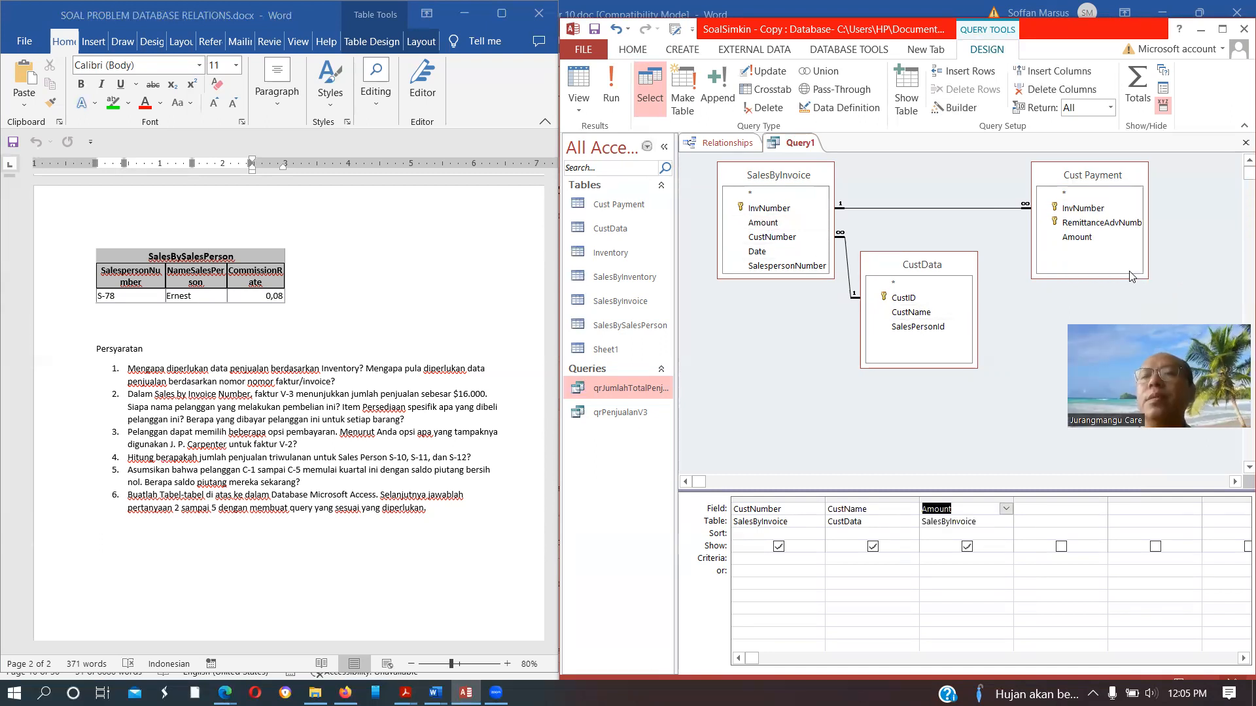
pyautogui.doubleClick(1086, 239)
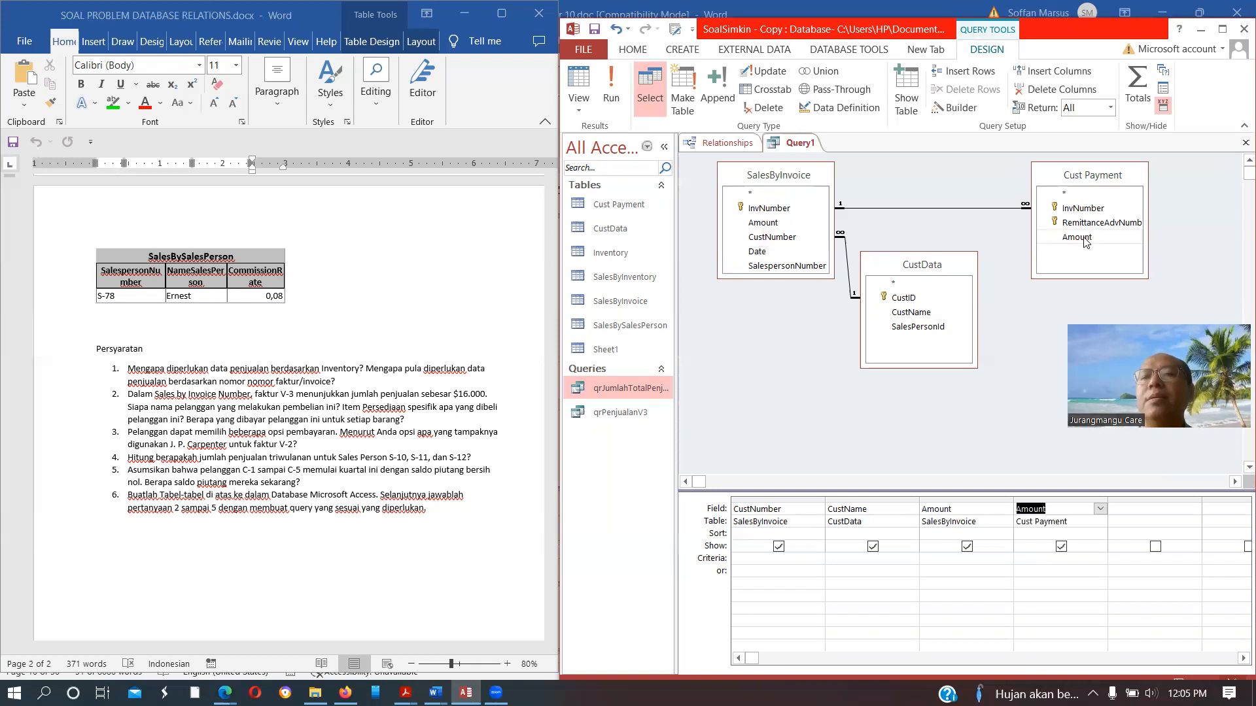
pyautogui.click(579, 80)
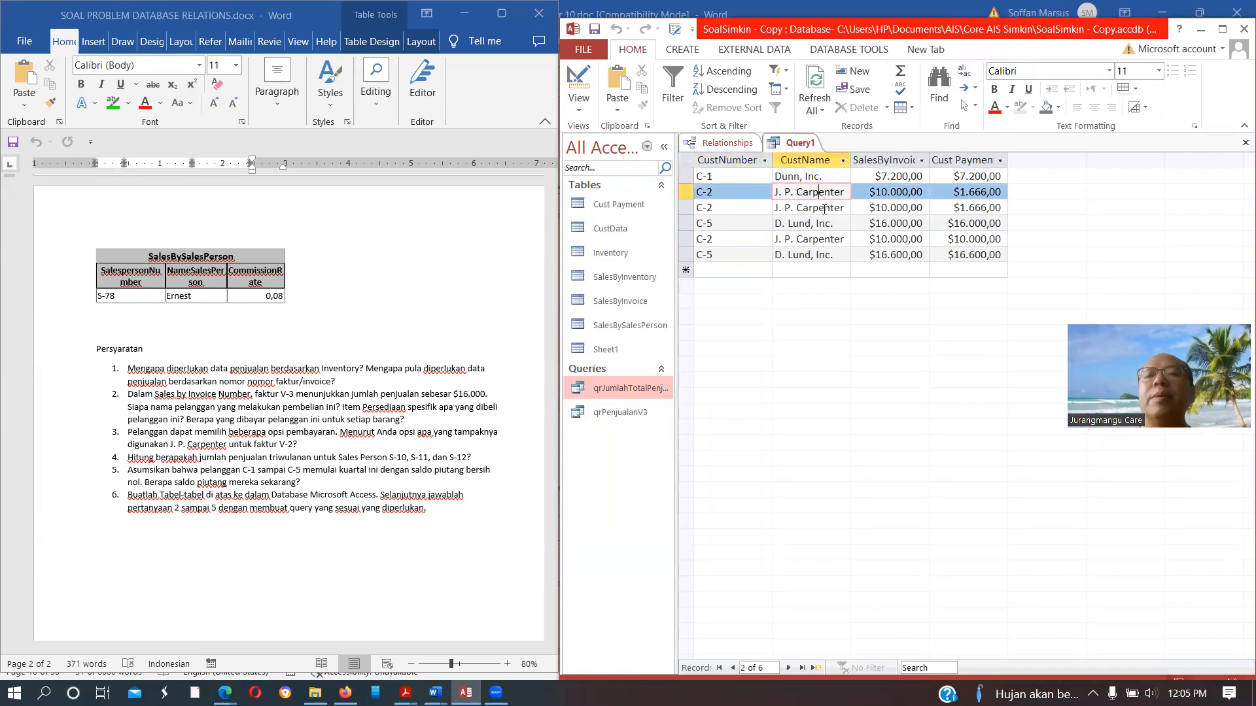
# Check the C-2 customer's payment rows, save the query as qrDataPembayaran and close it.
pyautogui.click(824, 208)
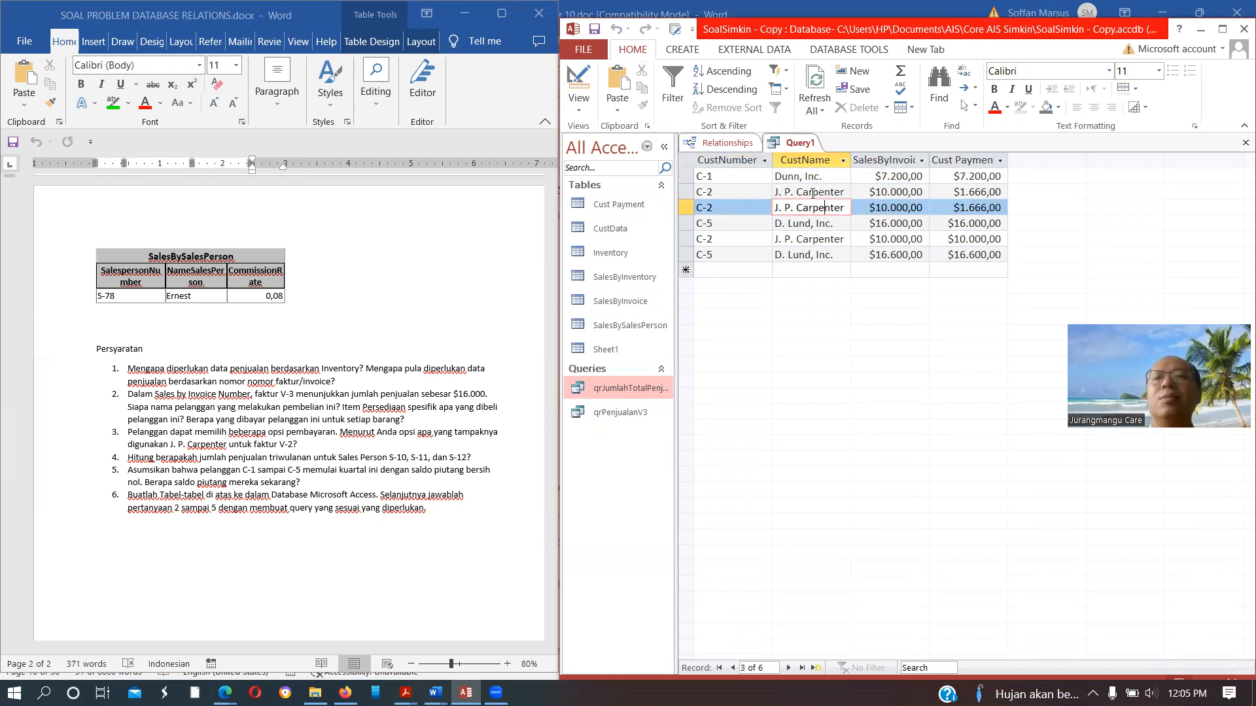
pyautogui.click(886, 192)
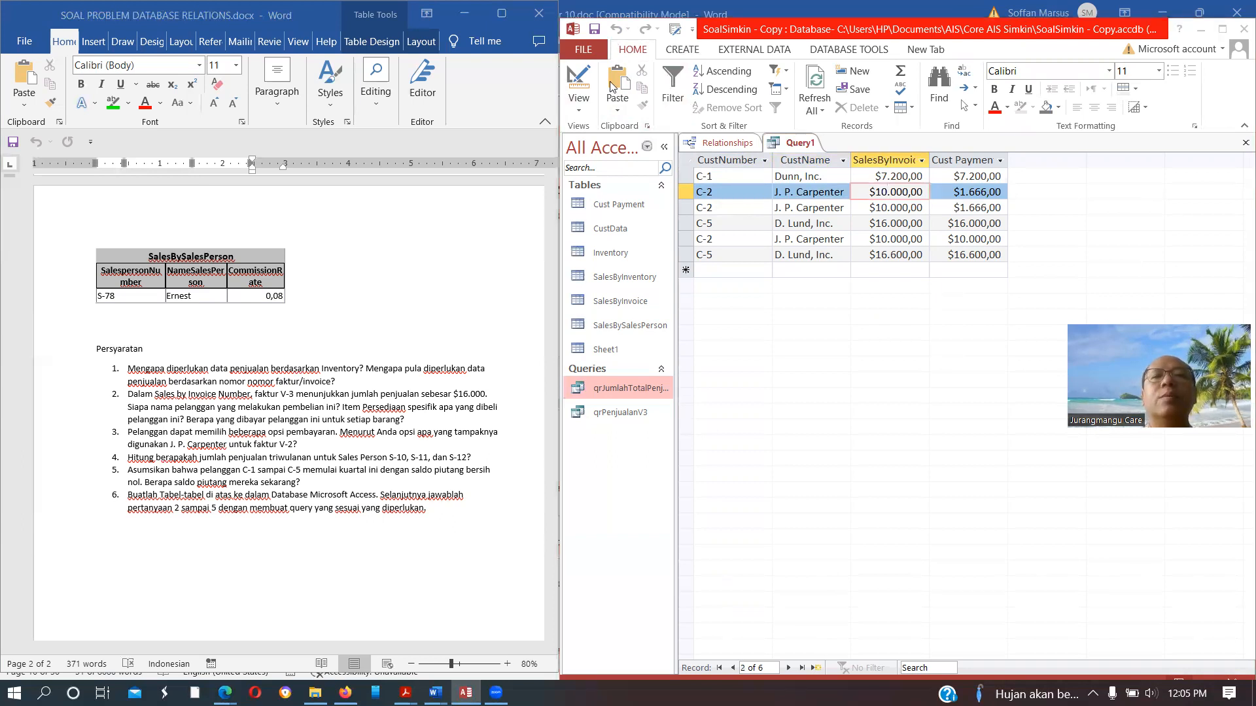
pyautogui.click(599, 30)
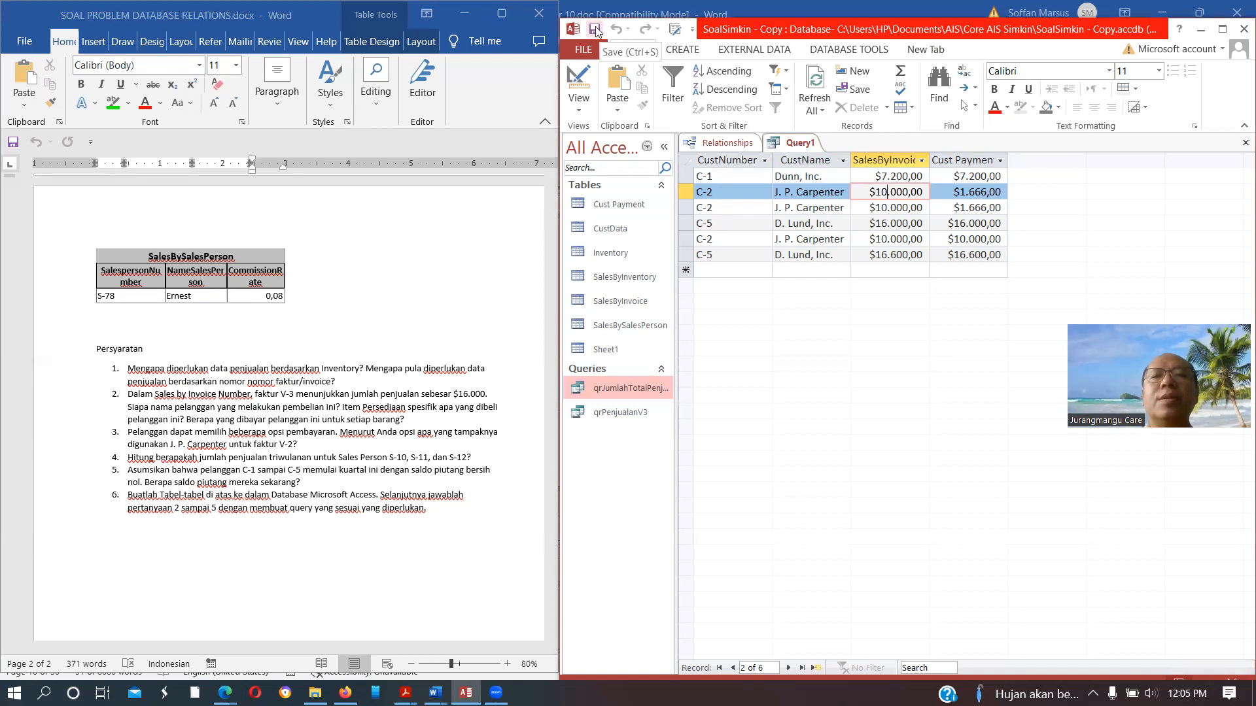
pyautogui.click(599, 30)
pyautogui.write('qr')
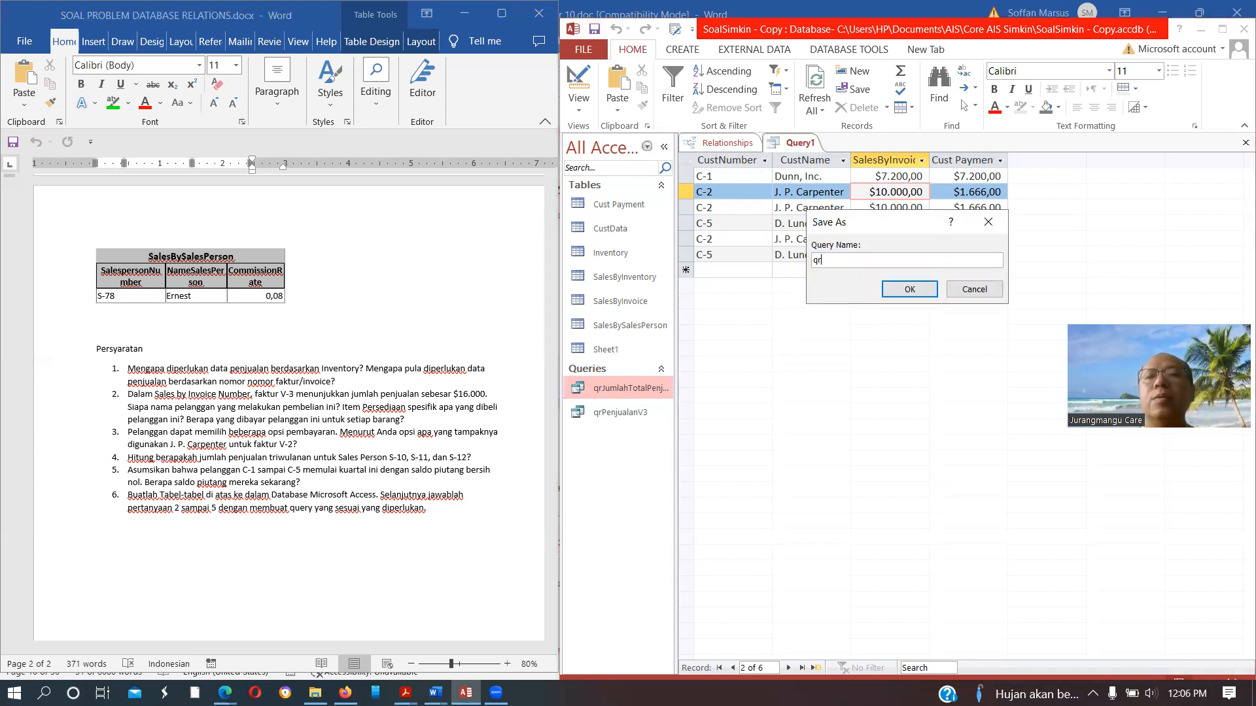
pyautogui.write('Data')
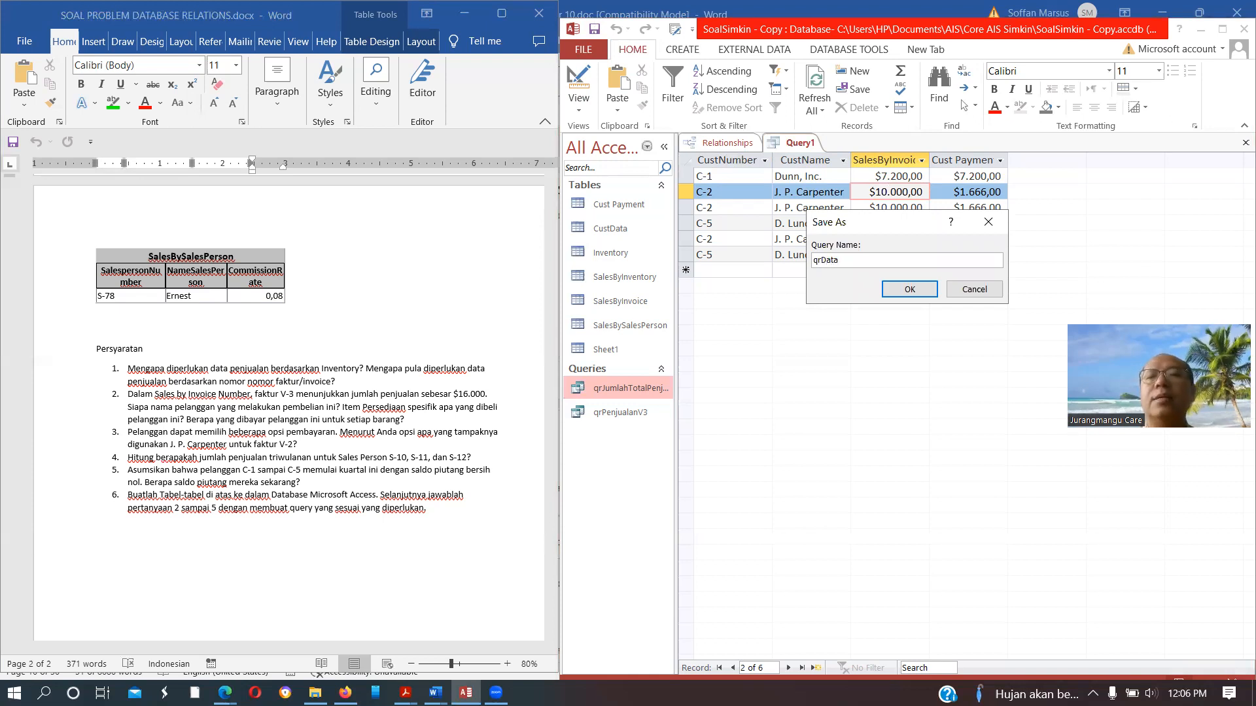
pyautogui.write('Pembayar')
pyautogui.press('Return')
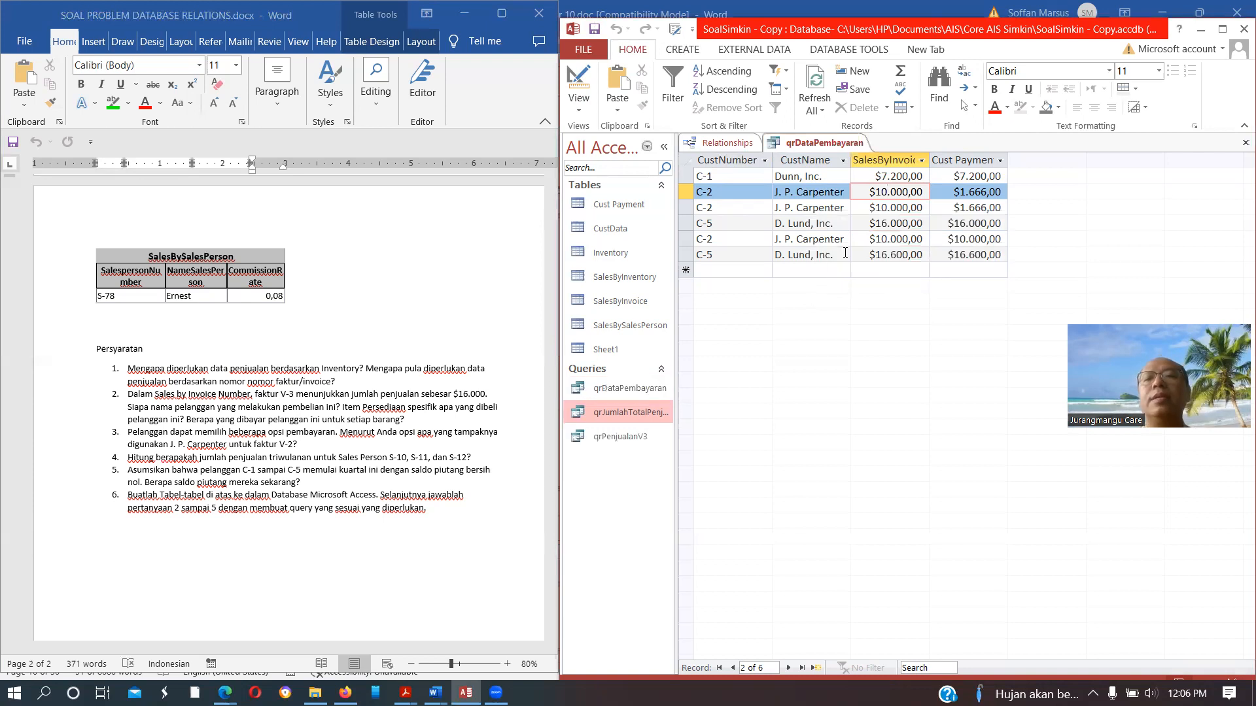
pyautogui.click(1244, 142)
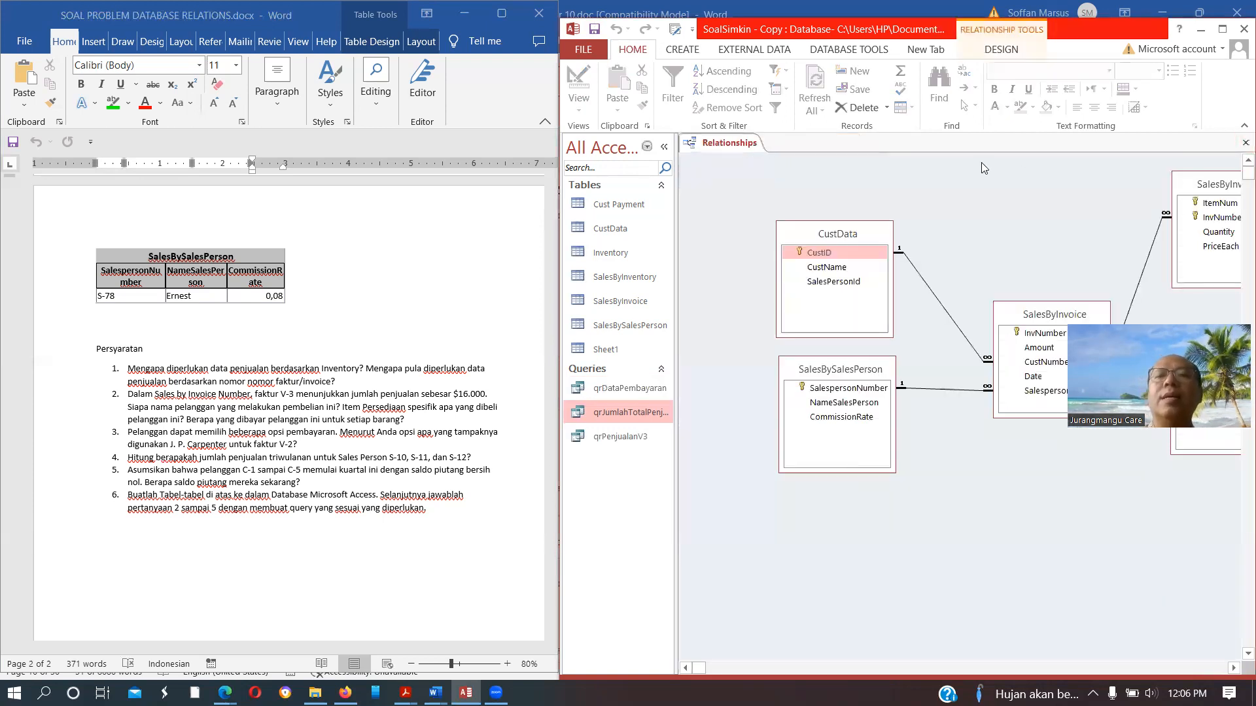
# Create a new query in design view based on the qrDataPembayaran query.
pyautogui.click(682, 49)
pyautogui.click(794, 88)
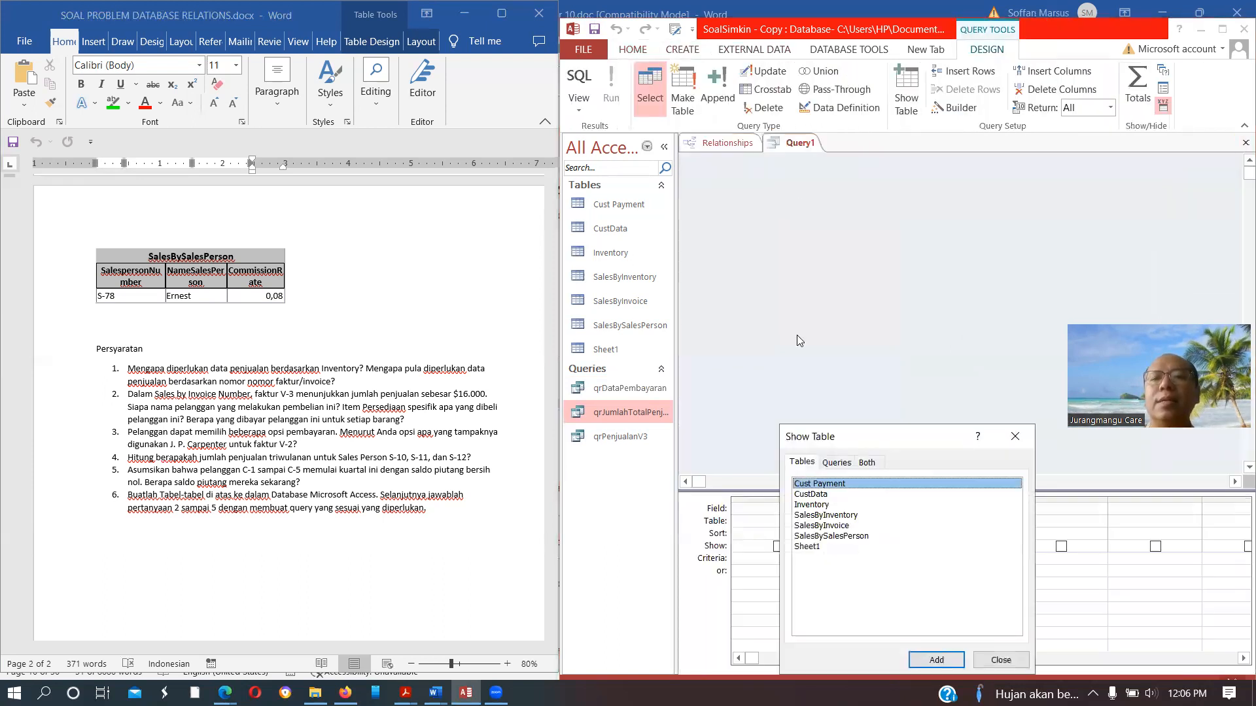
pyautogui.click(837, 462)
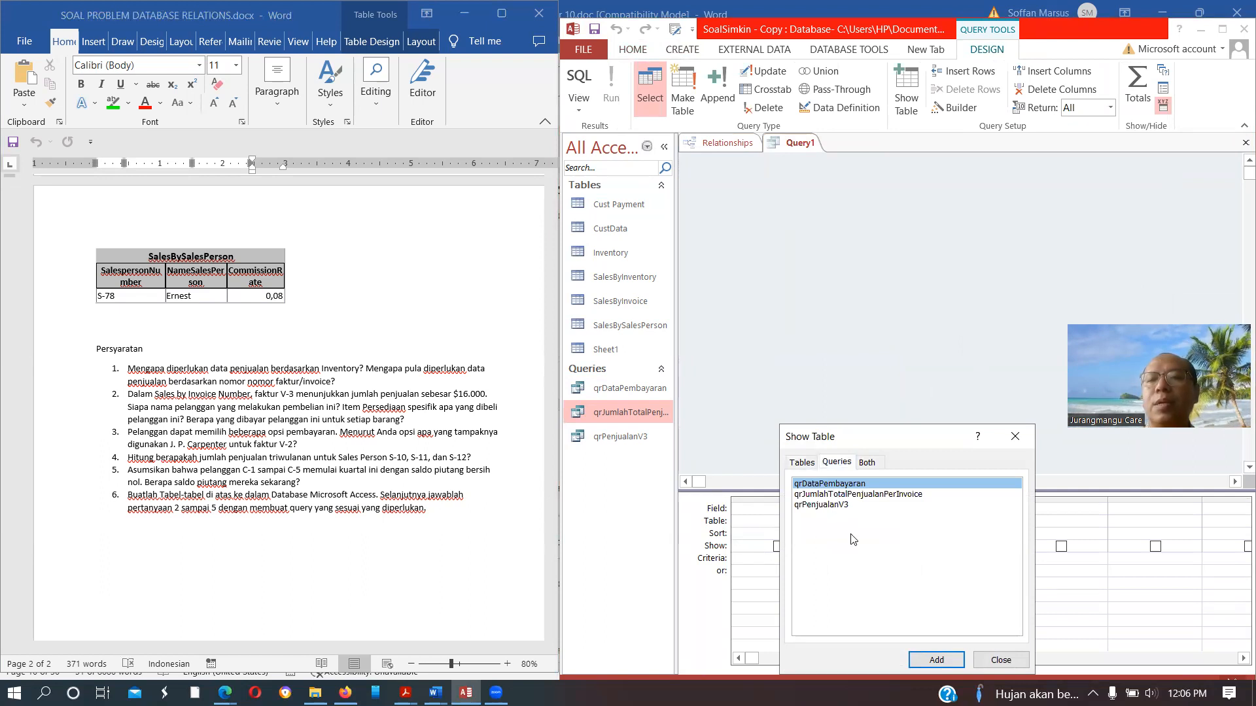
pyautogui.click(952, 661)
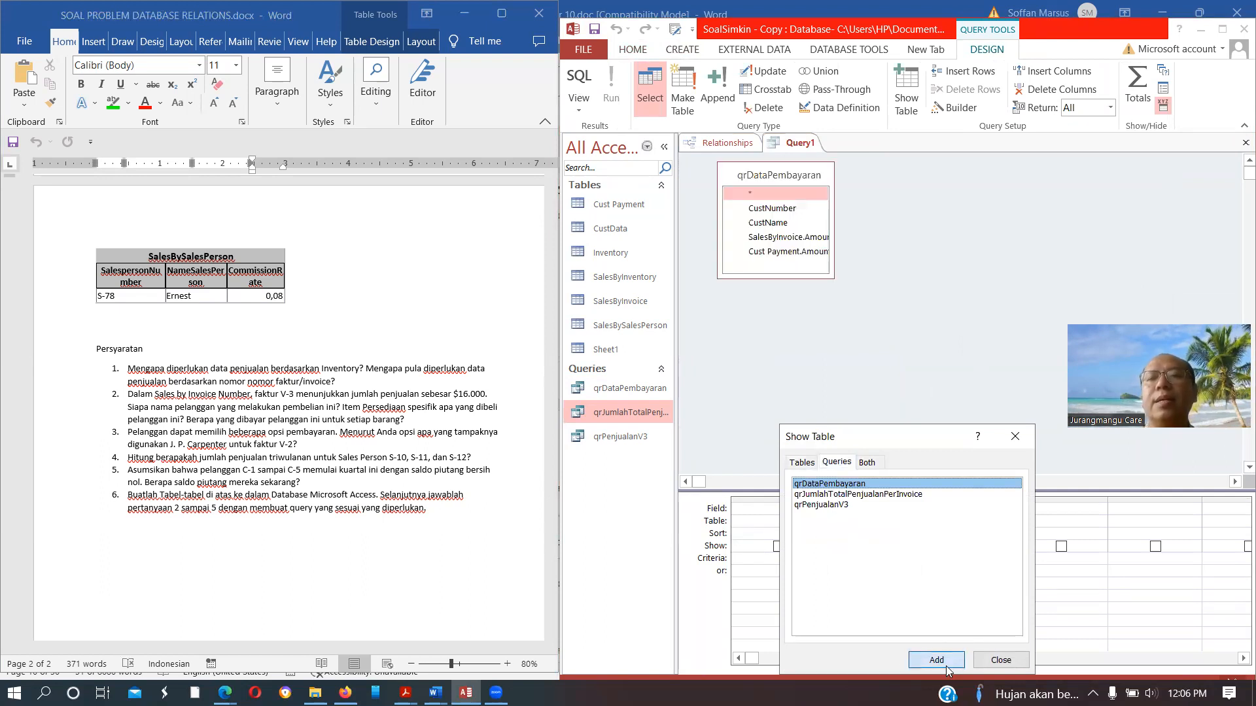
pyautogui.click(988, 659)
# Add CustNumber, CustName, SalesByInvoice.Amount and Cust Payment.Amount to the query, preview its datasheet and return to design view.
pyautogui.doubleClick(771, 208)
pyautogui.doubleClick(785, 222)
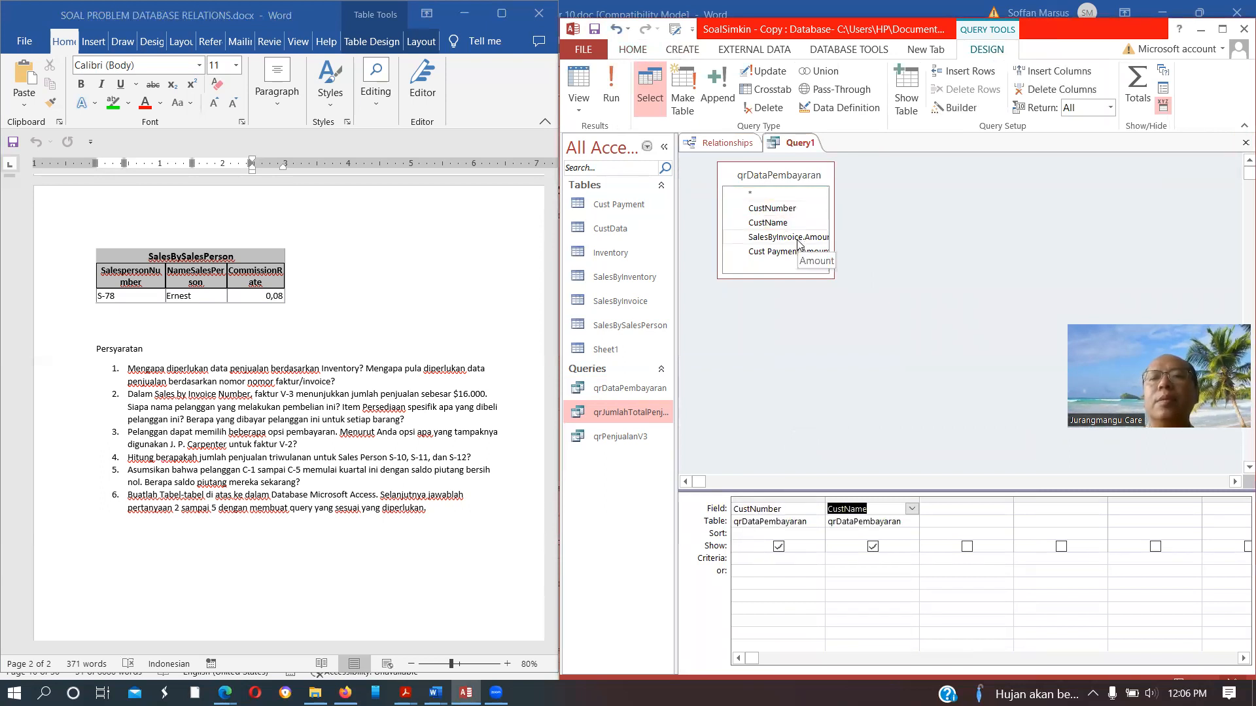
pyautogui.doubleClick(798, 238)
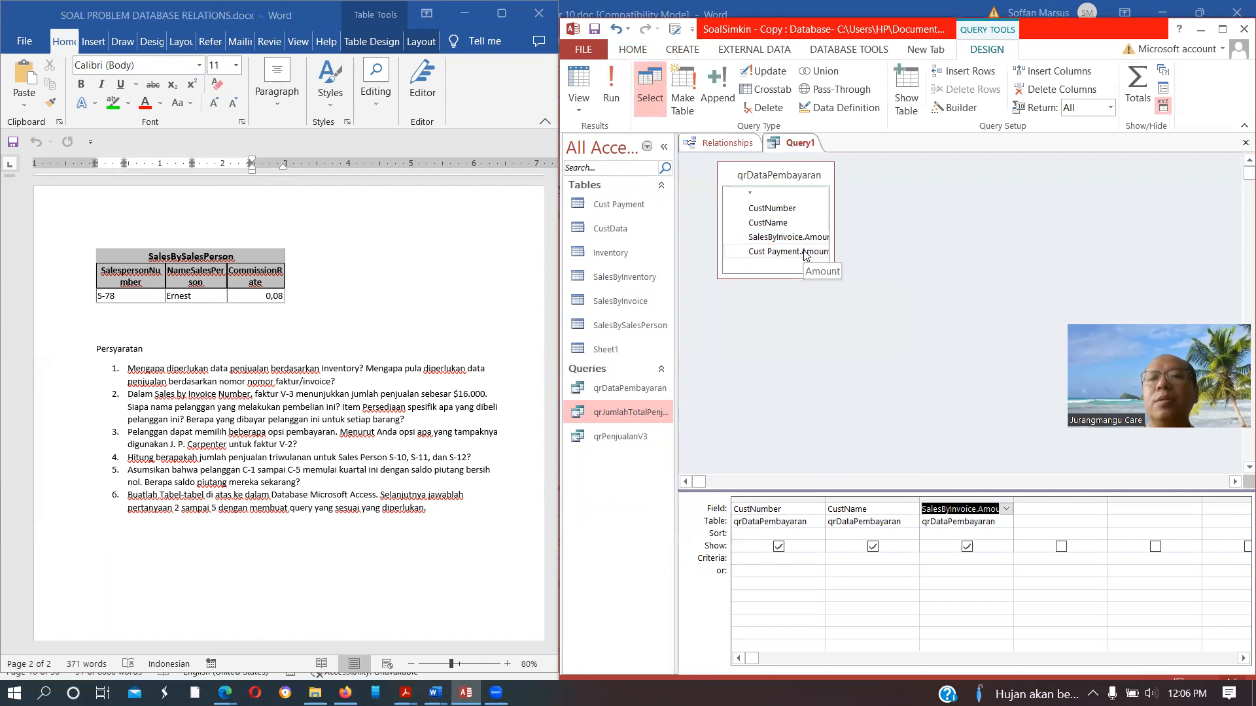
pyautogui.doubleClick(803, 251)
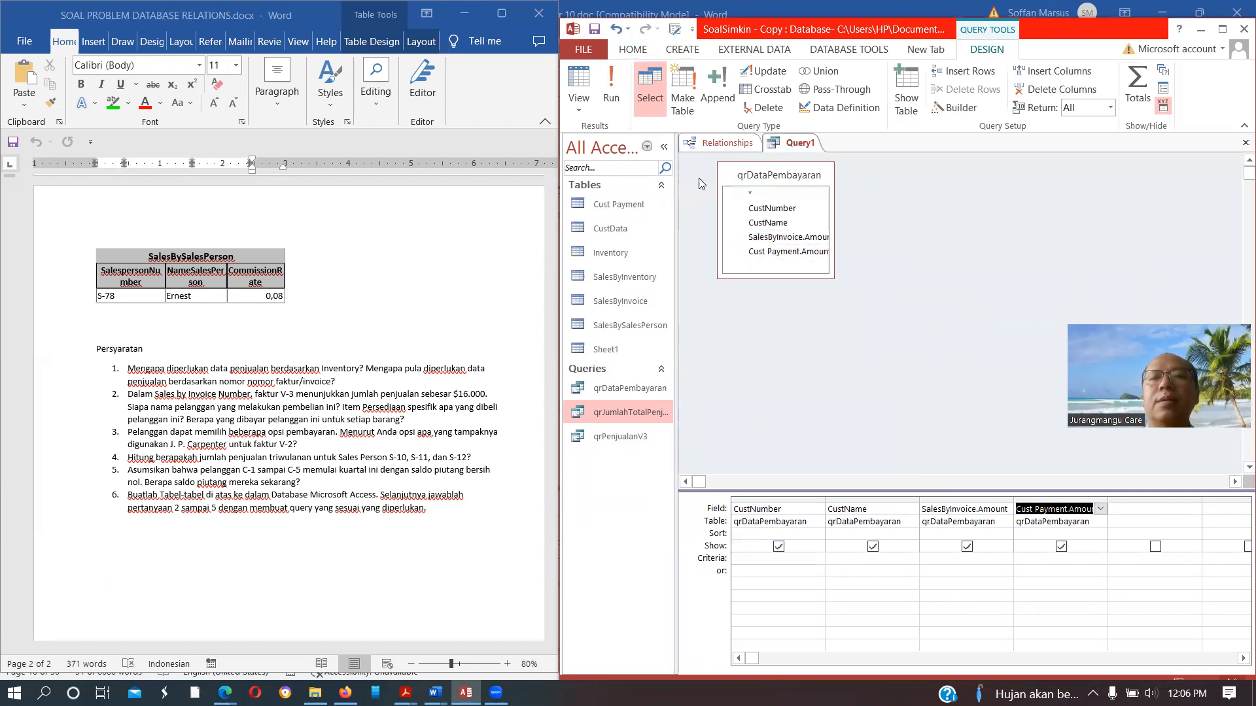
pyautogui.click(563, 54)
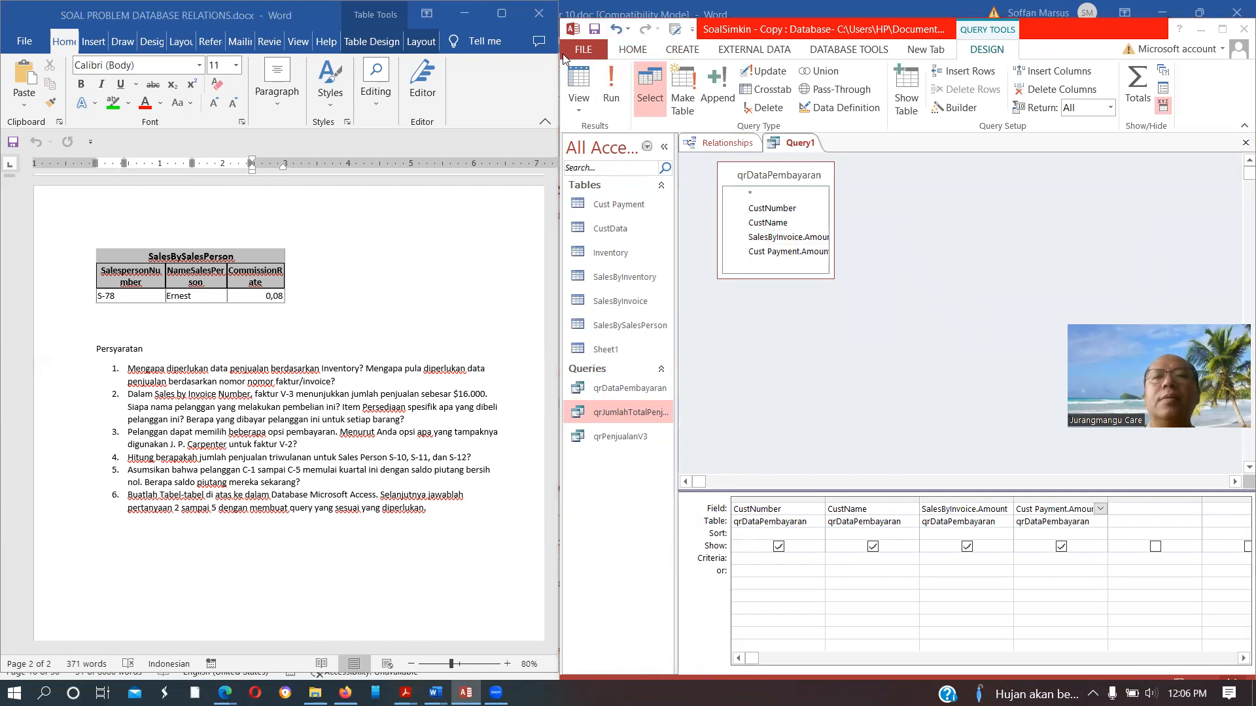
pyautogui.click(563, 57)
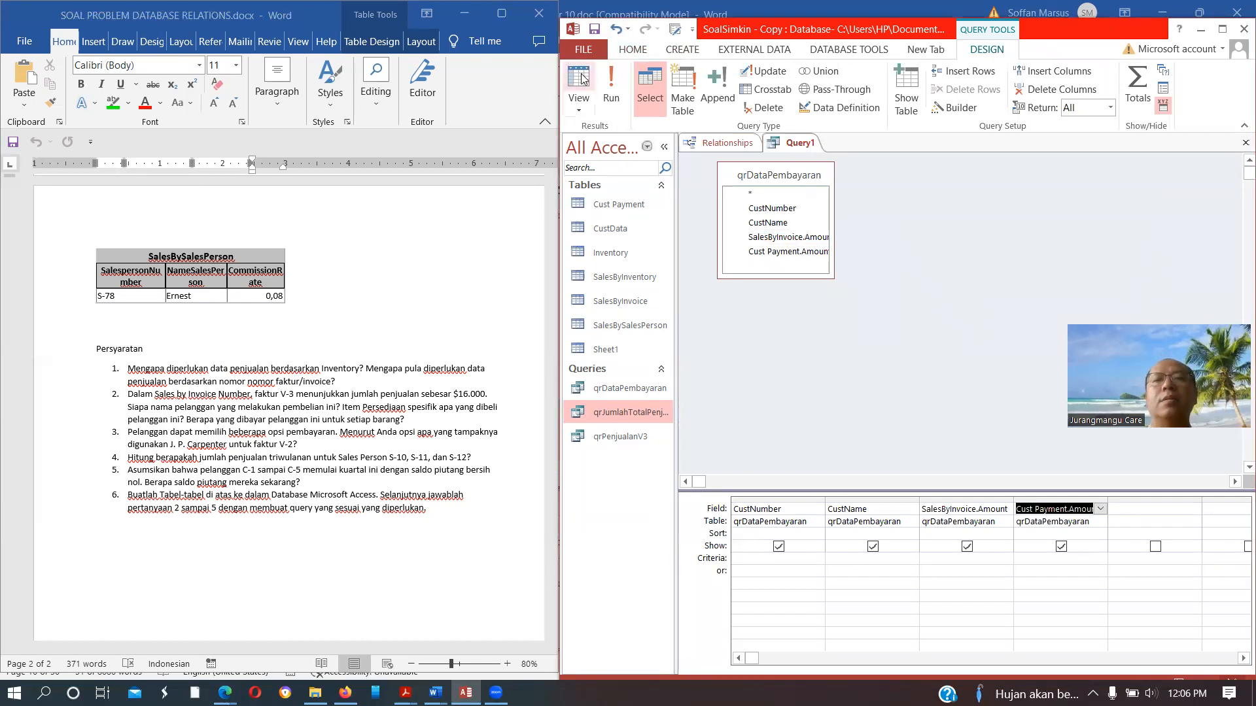
pyautogui.click(581, 82)
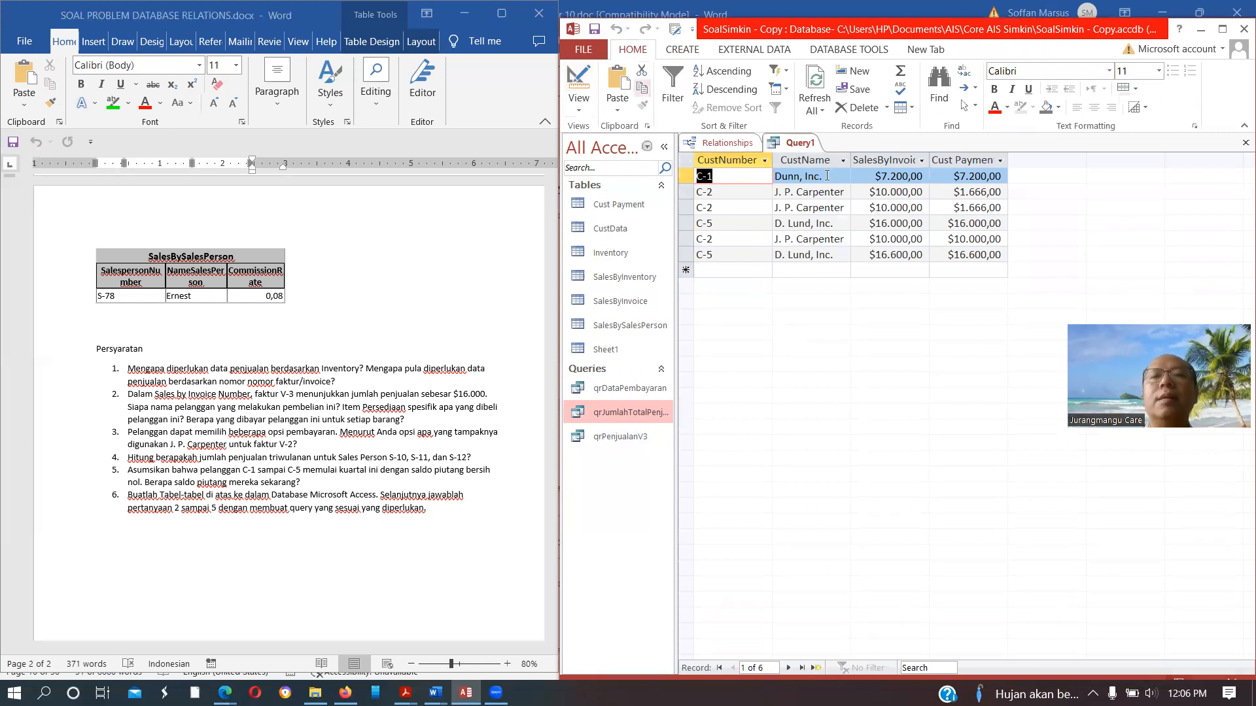
pyautogui.click(578, 82)
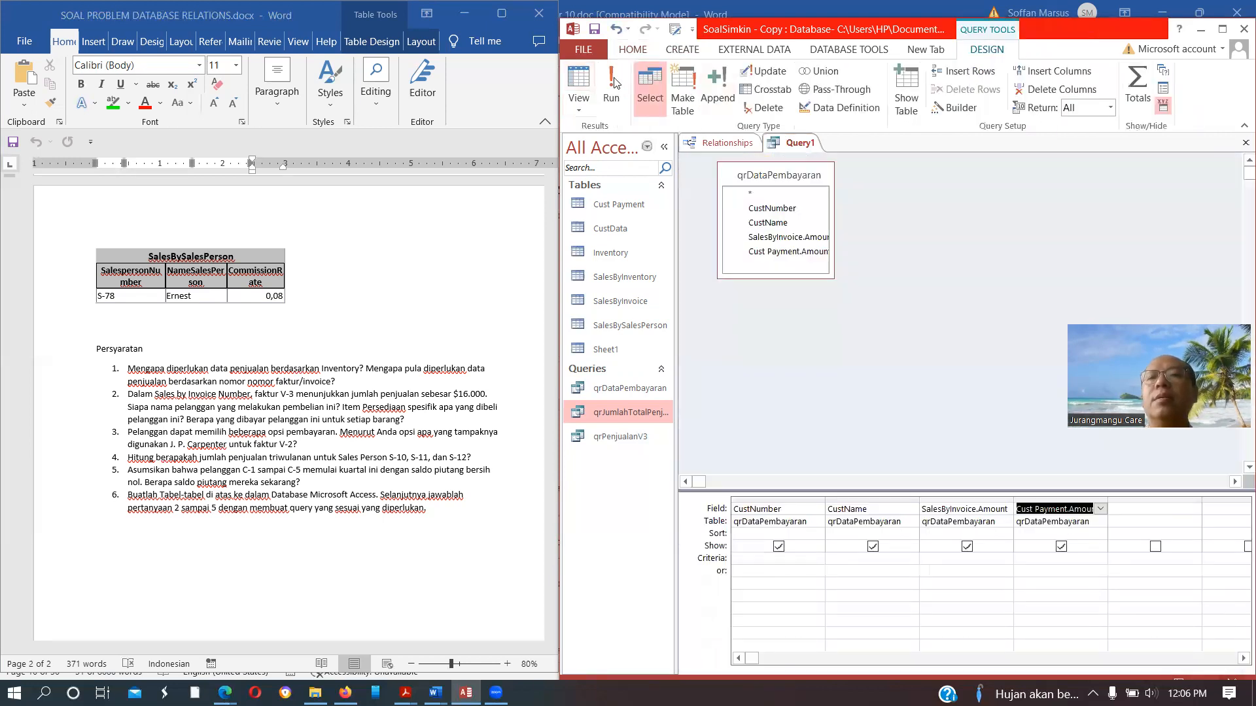
# Turn on totals in the query, set Cust Payment.Amount to Sum, and view the resulting datasheet, keeping it open.
pyautogui.click(1132, 80)
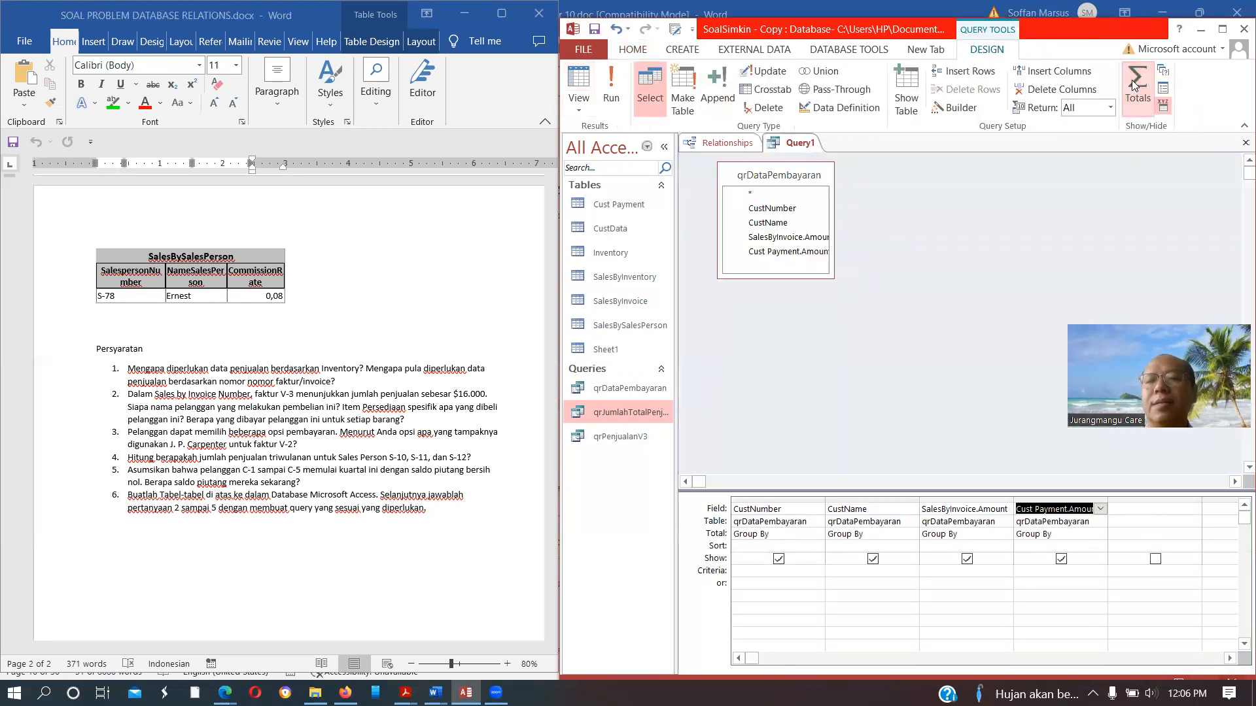
pyautogui.click(1066, 534)
pyautogui.click(1100, 535)
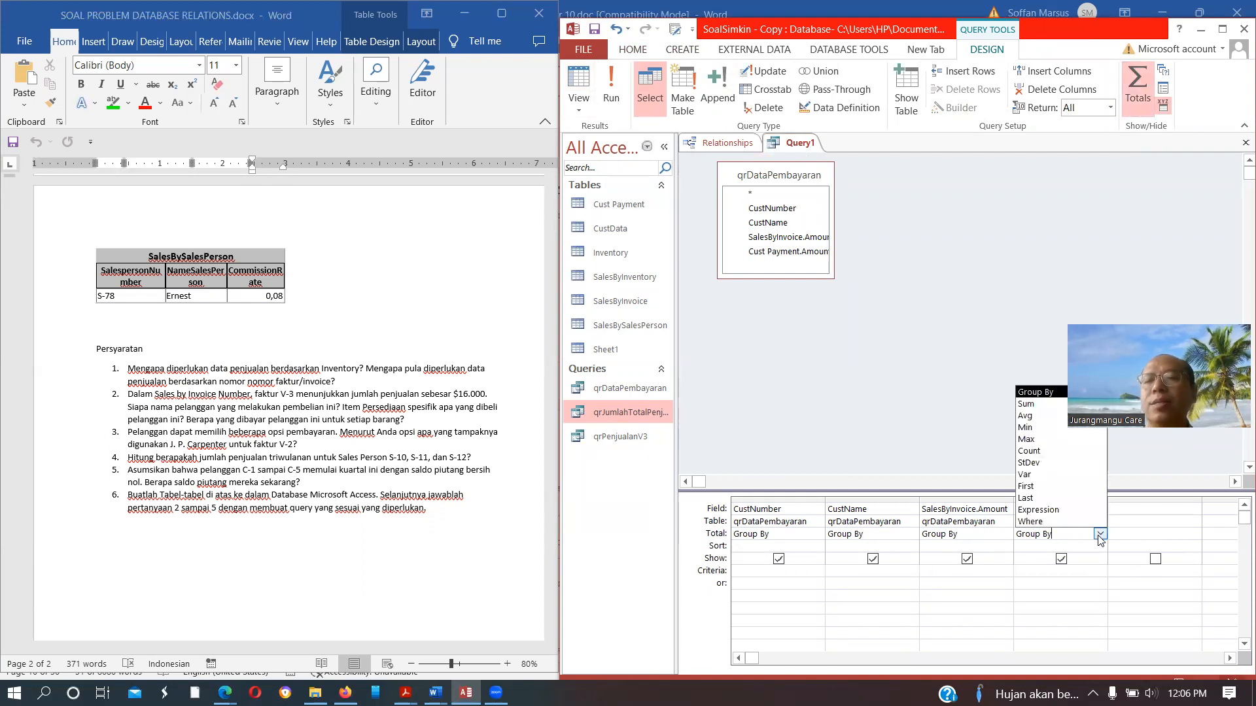
pyautogui.click(1052, 404)
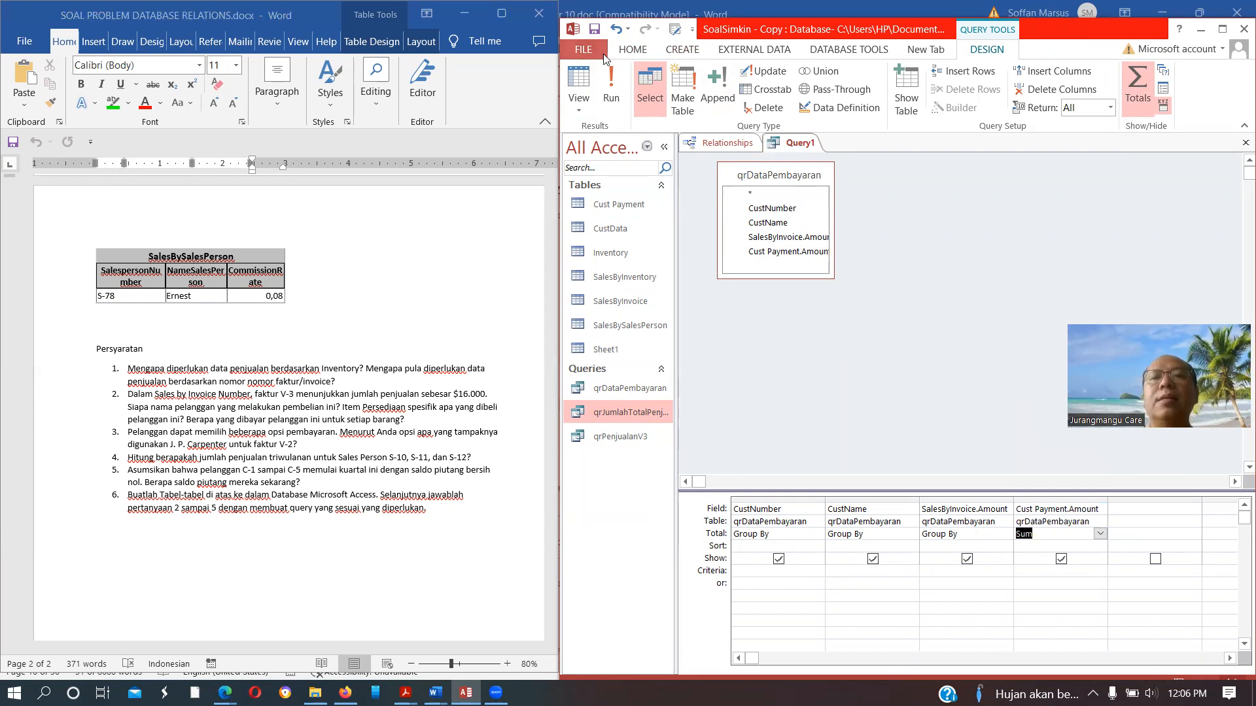
pyautogui.click(579, 78)
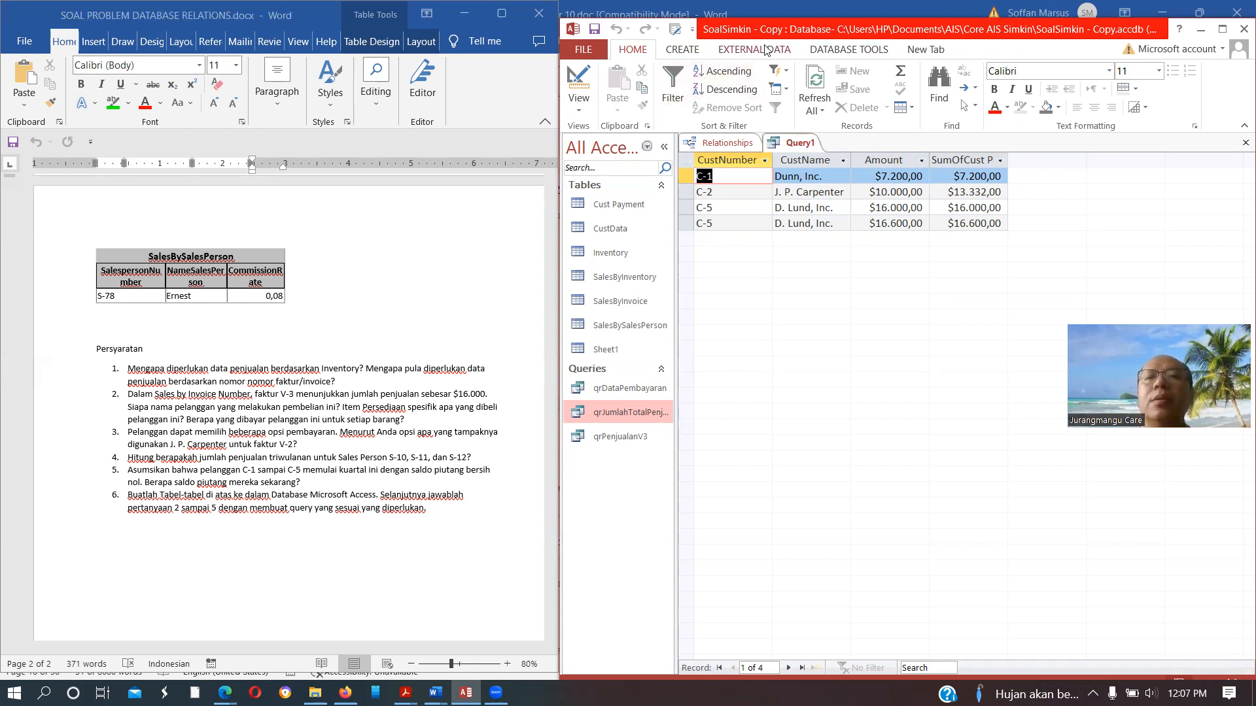
pyautogui.click(1245, 143)
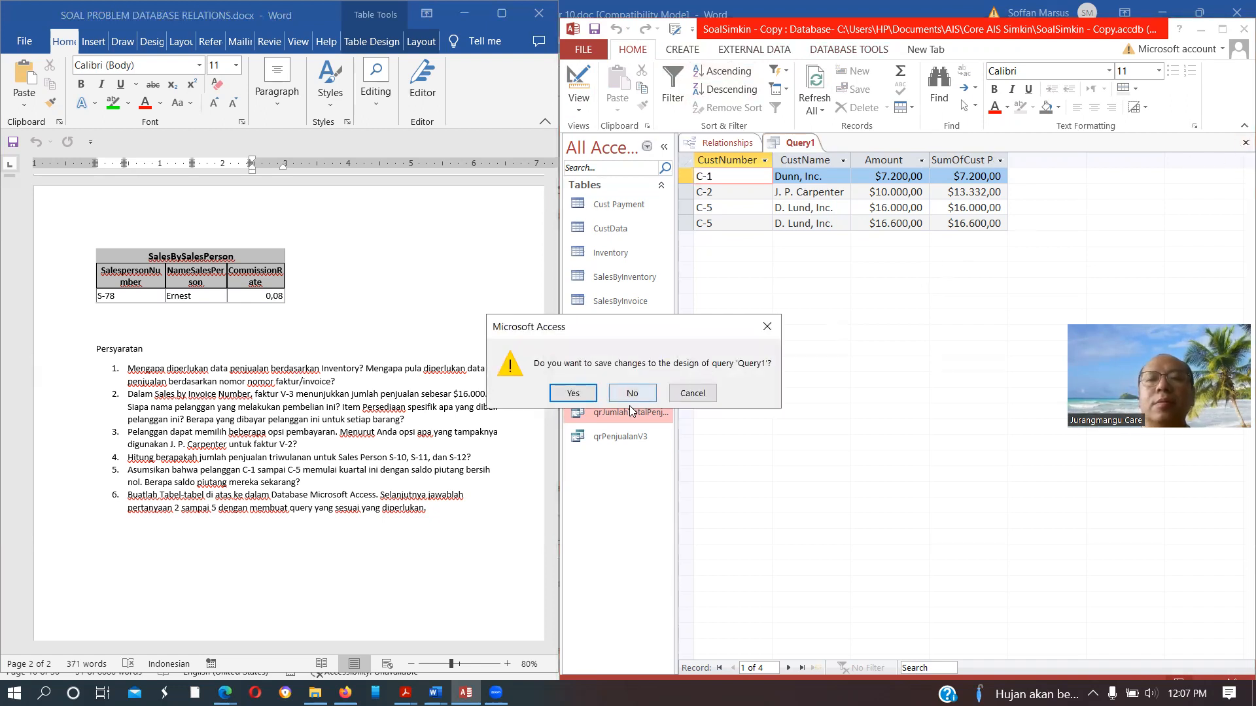
pyautogui.click(695, 396)
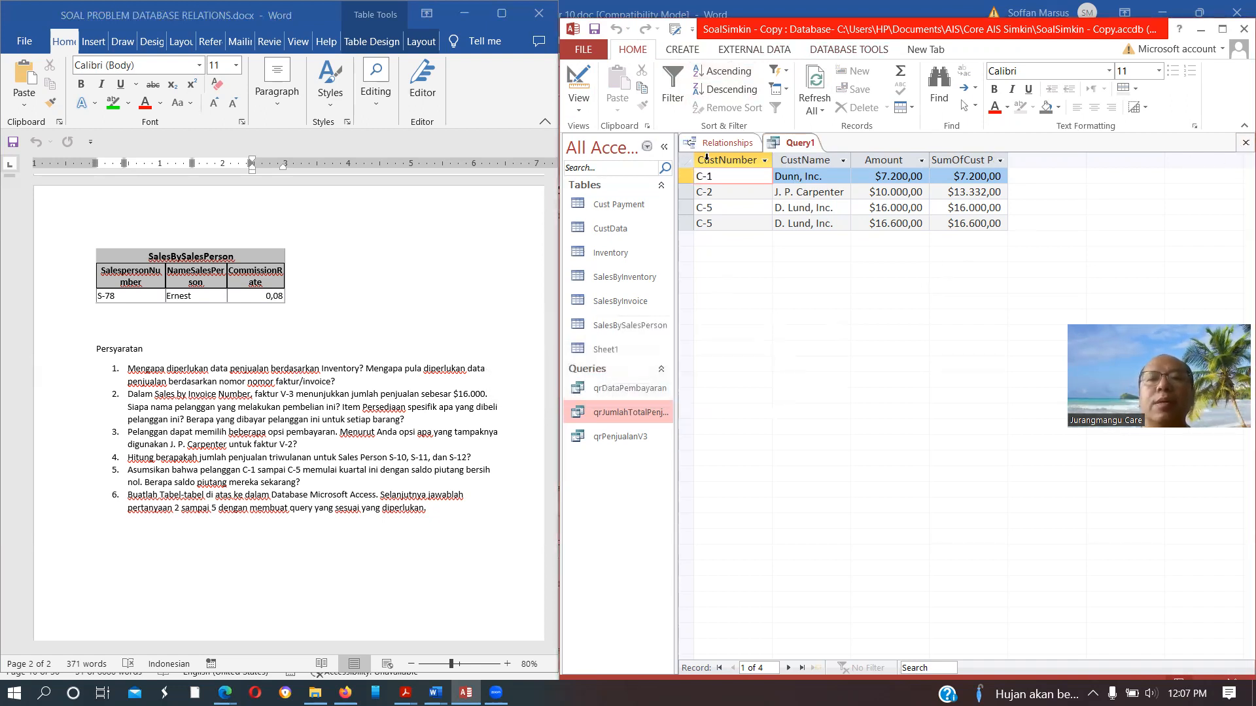
# Compare the customer payments in qrDataPembayaran with the two V-2 amounts in the Cust Payment table, then close both.
pyautogui.doubleClick(615, 389)
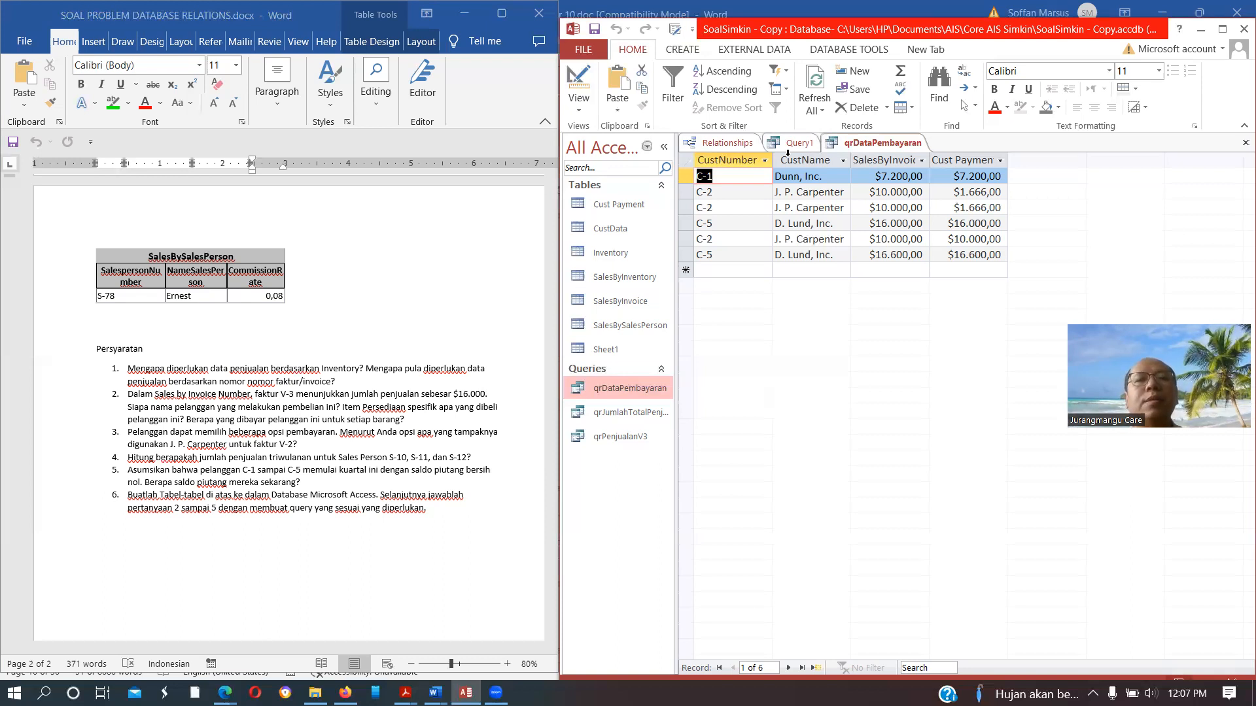
pyautogui.click(198, 195)
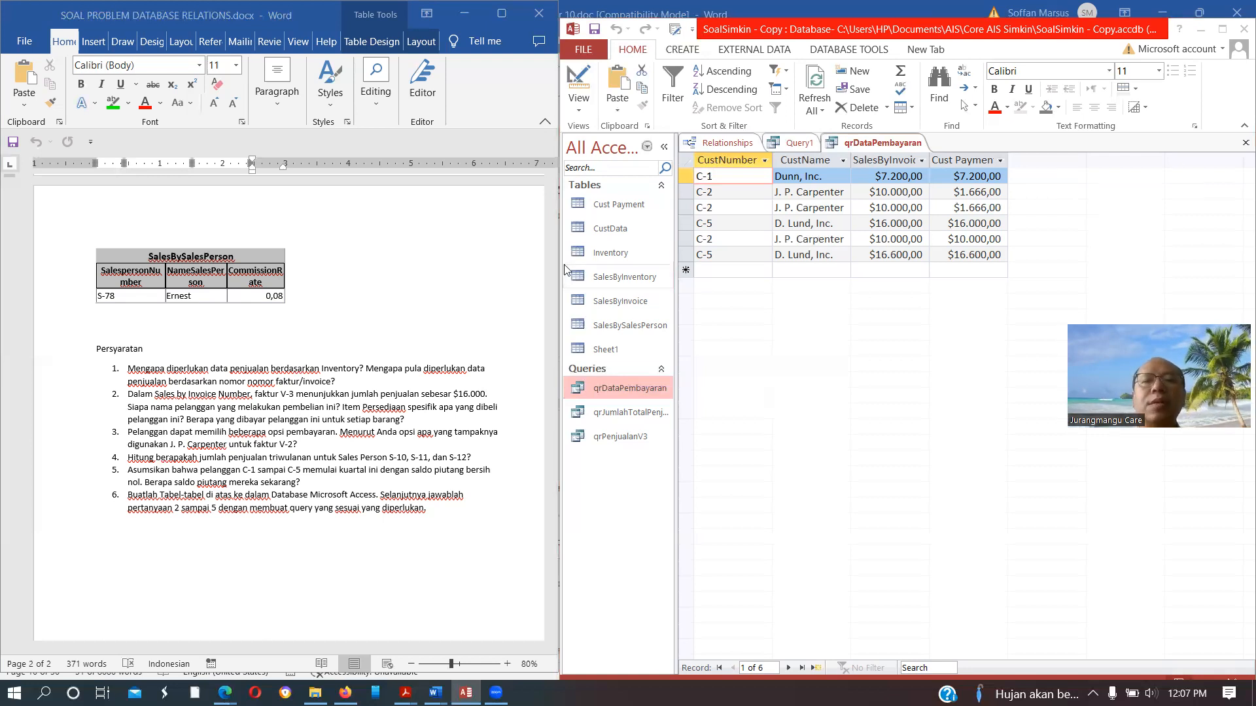
pyautogui.doubleClick(621, 204)
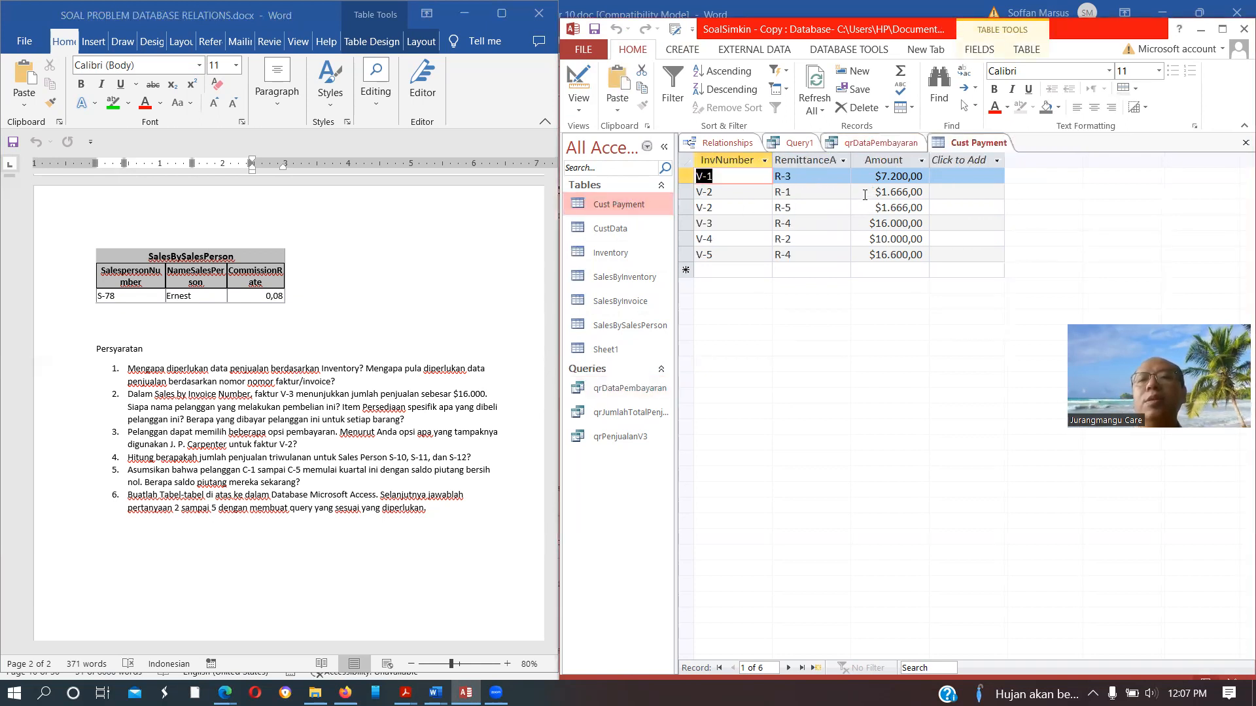
pyautogui.click(868, 194)
pyautogui.click(868, 207)
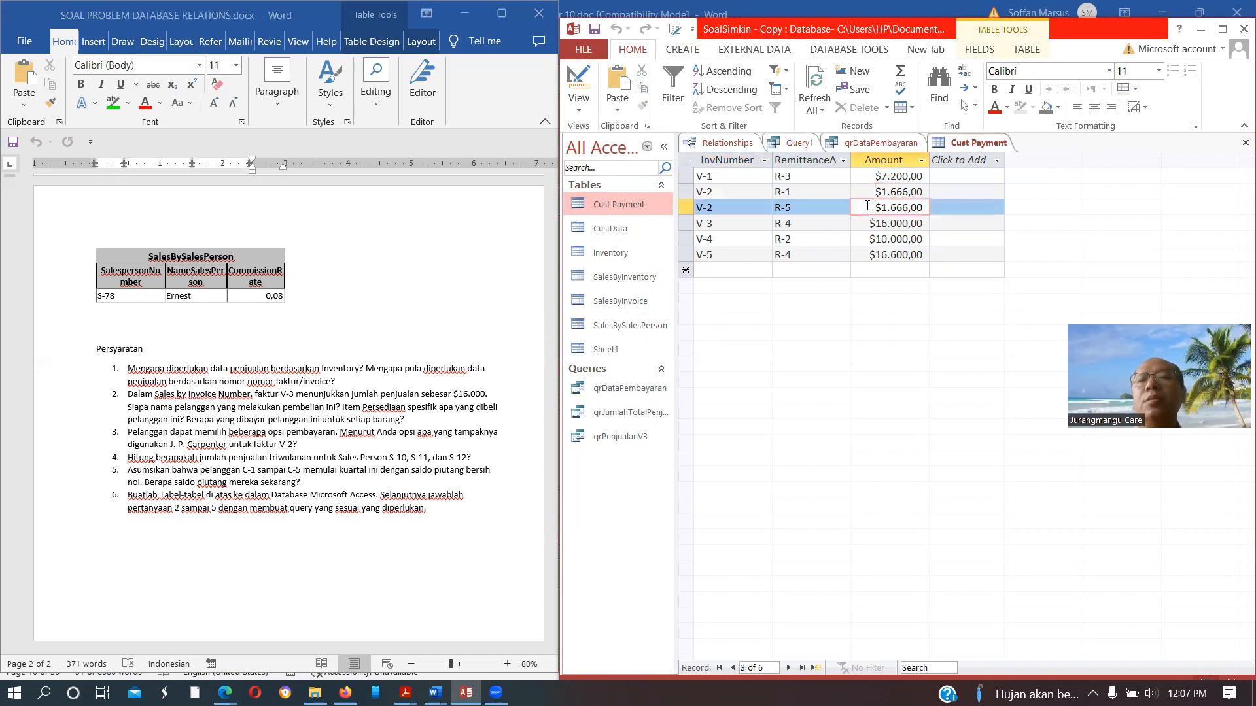
pyautogui.click(1244, 142)
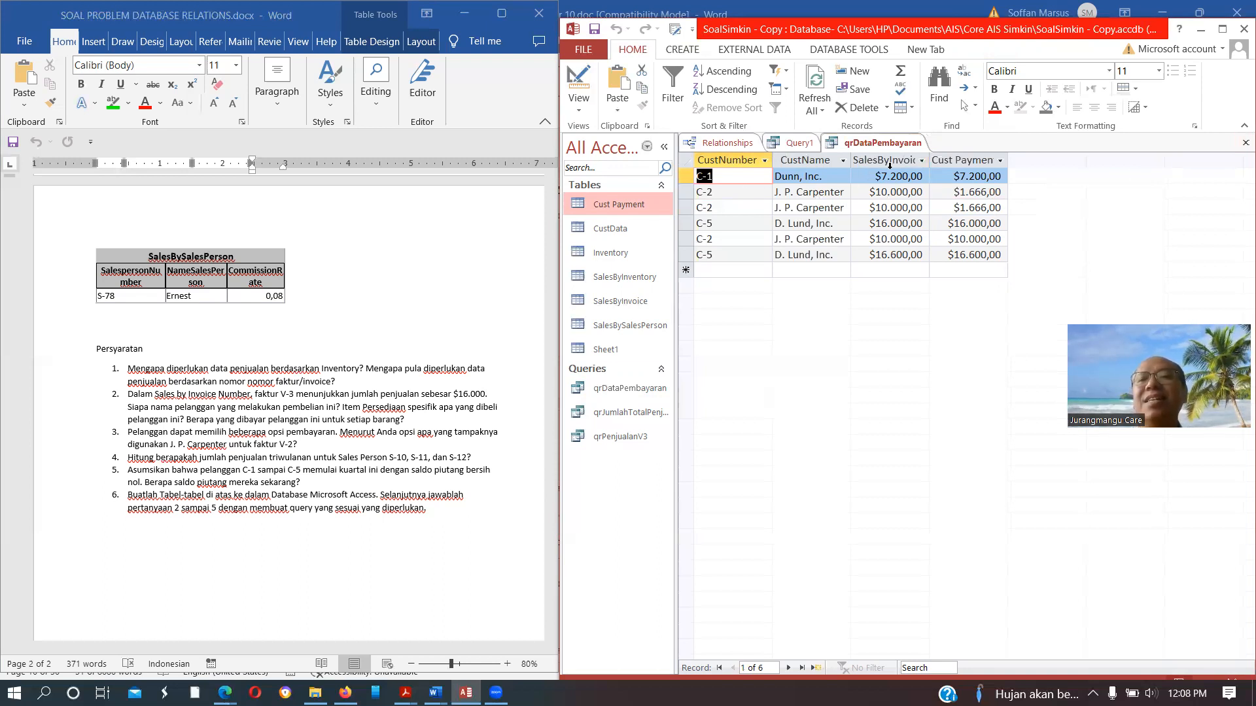
pyautogui.click(1246, 143)
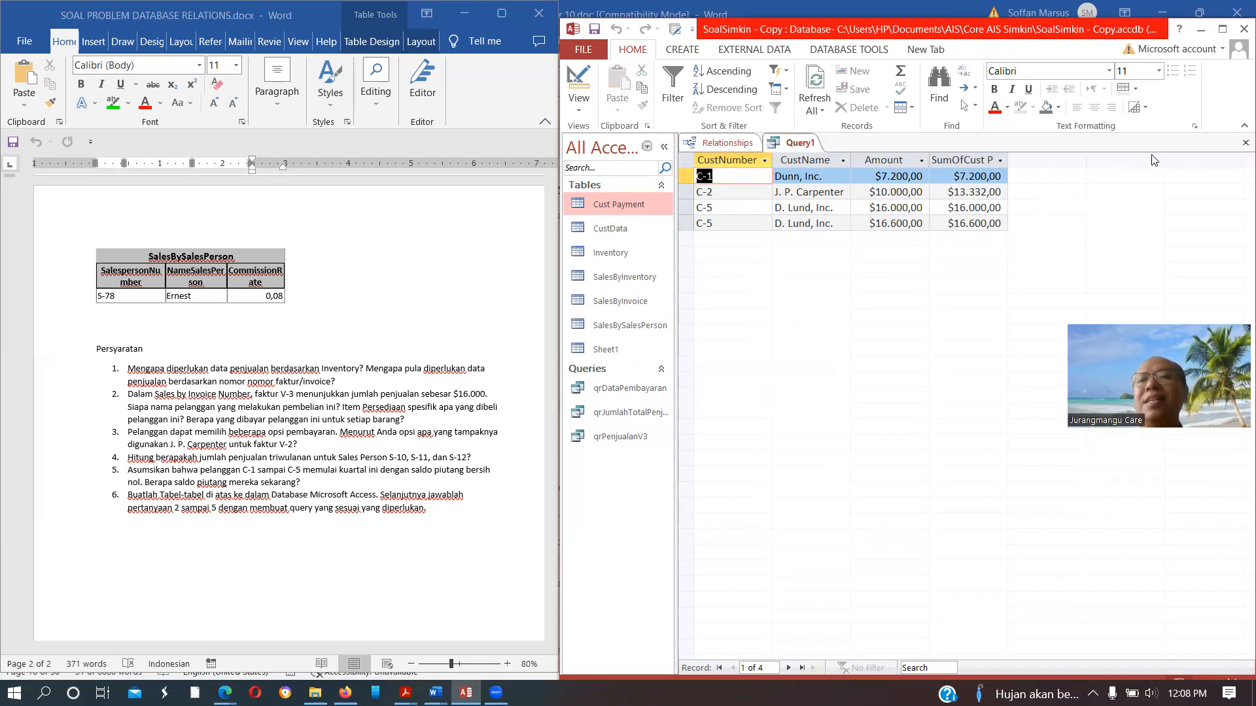
# Review the totals query's design and close the query without saving it.
pyautogui.click(578, 79)
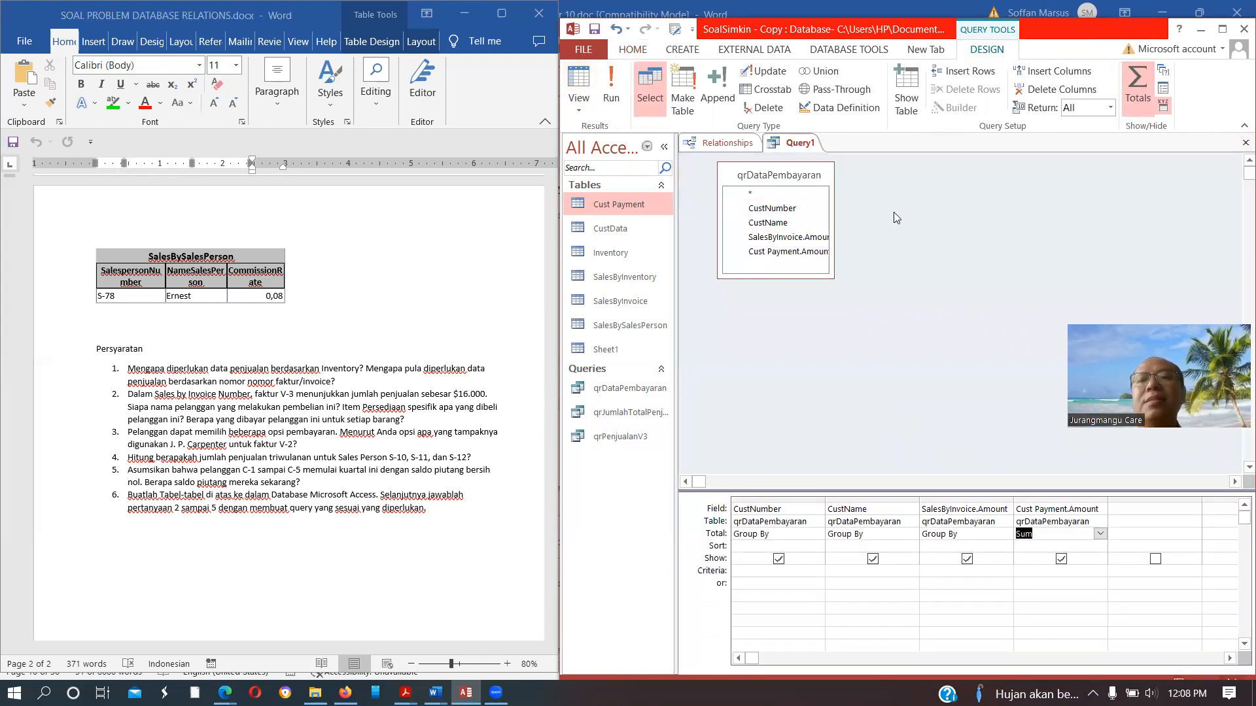
pyautogui.click(1246, 143)
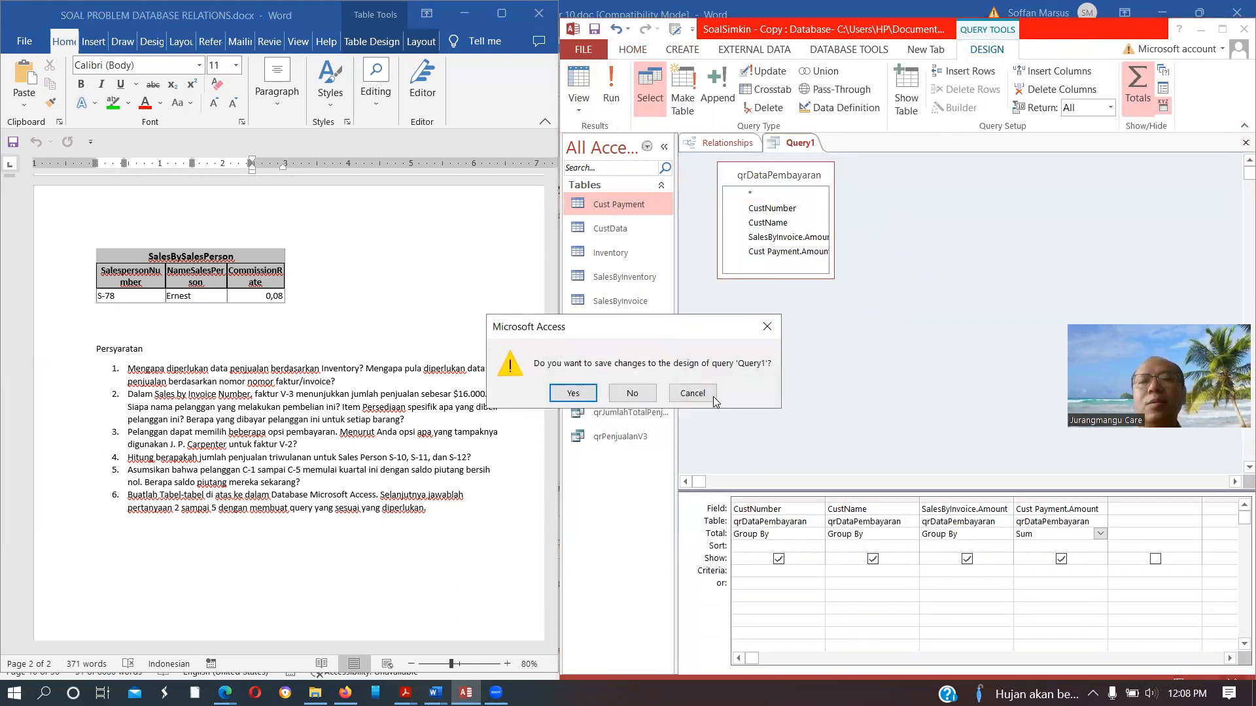
pyautogui.click(631, 393)
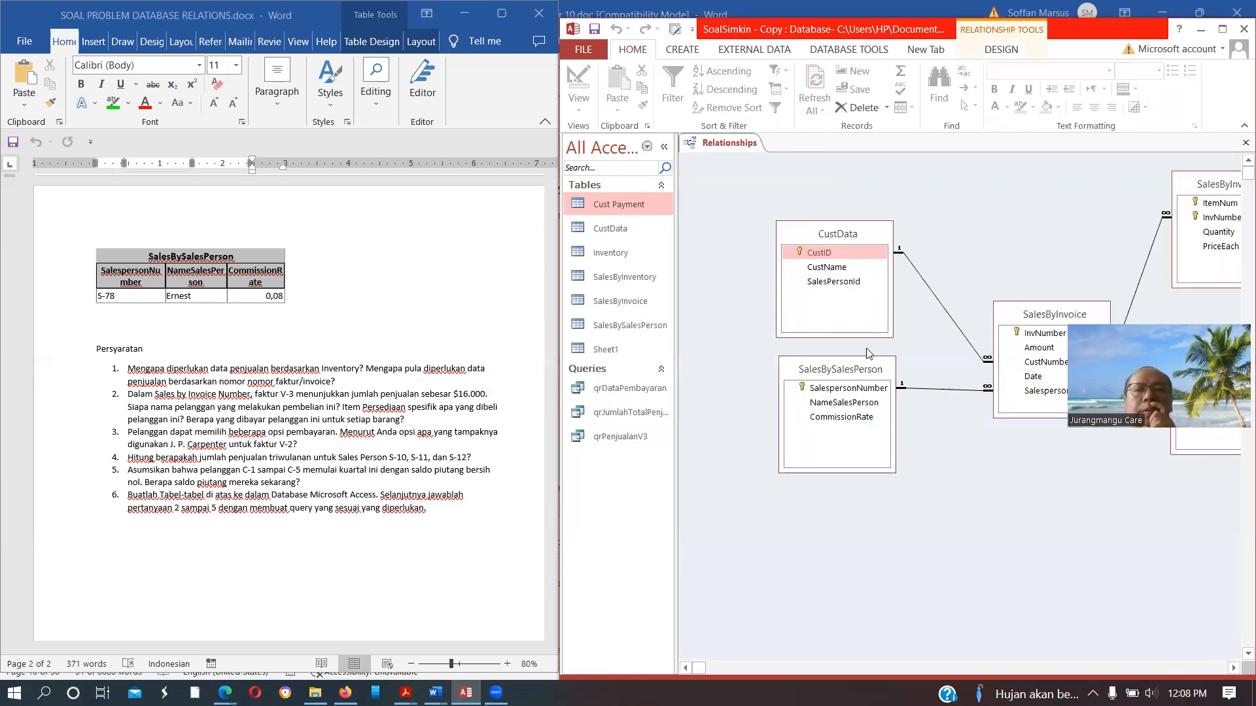
# Open the qrDataPembayaran query and review its payment rows and its design.
pyautogui.doubleClick(629, 388)
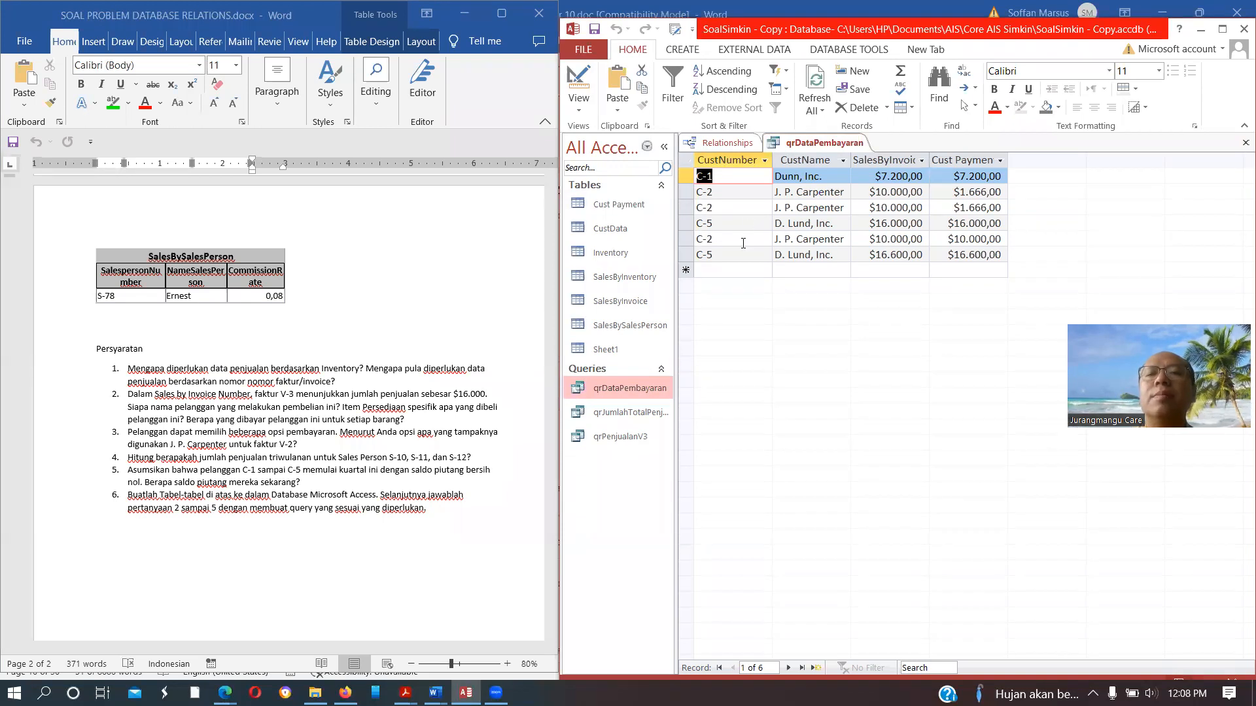
pyautogui.click(579, 81)
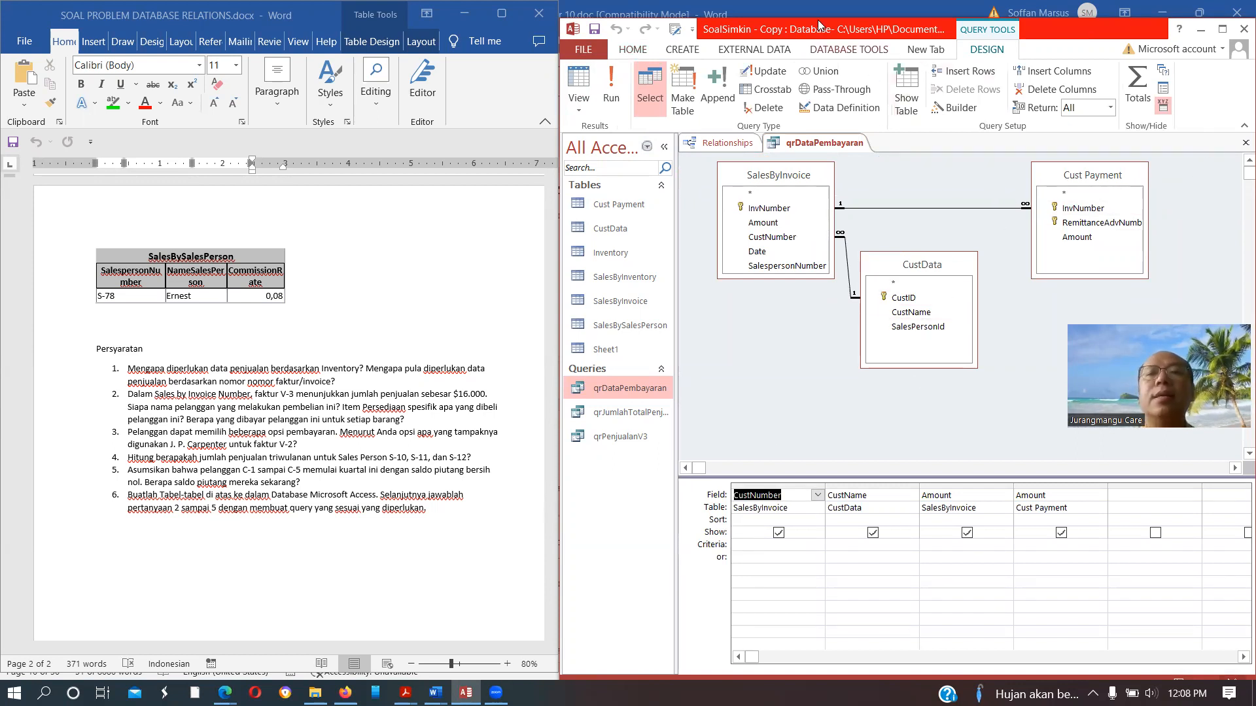
# Open the original SoalSimkin database in place of the copy, saving the layout changes to Relationships.
pyautogui.click(590, 53)
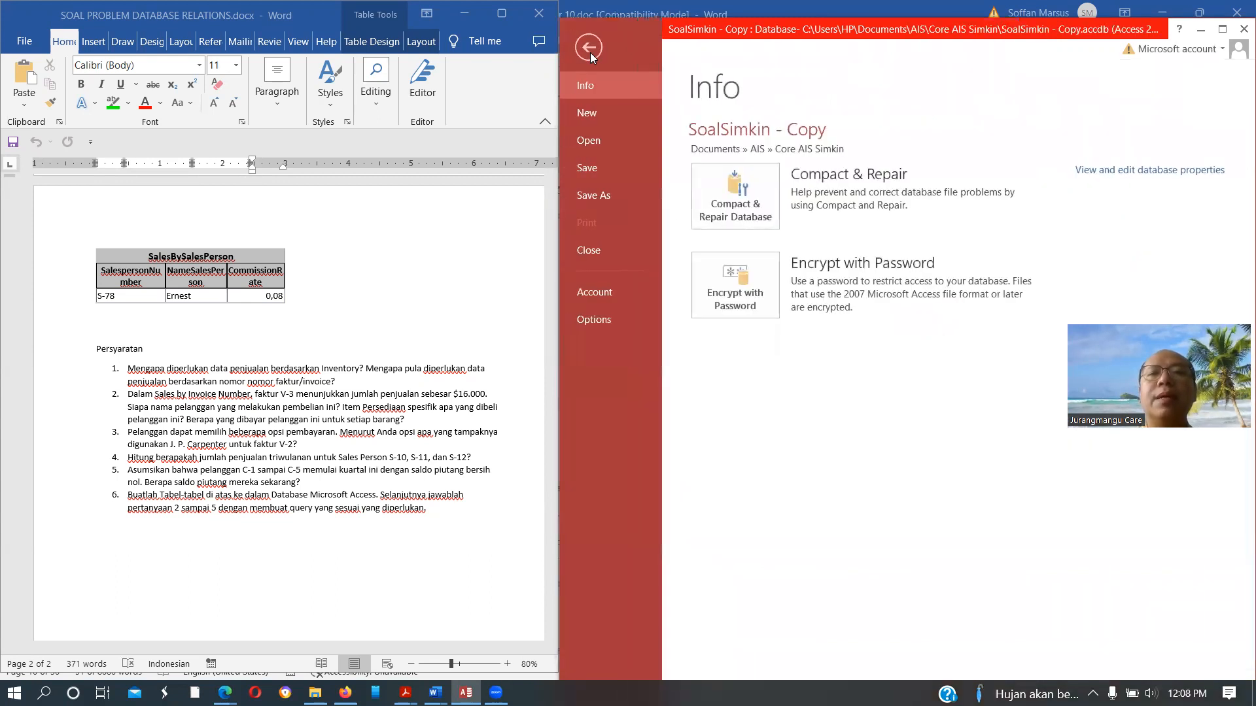
pyautogui.click(590, 143)
pyautogui.click(1005, 197)
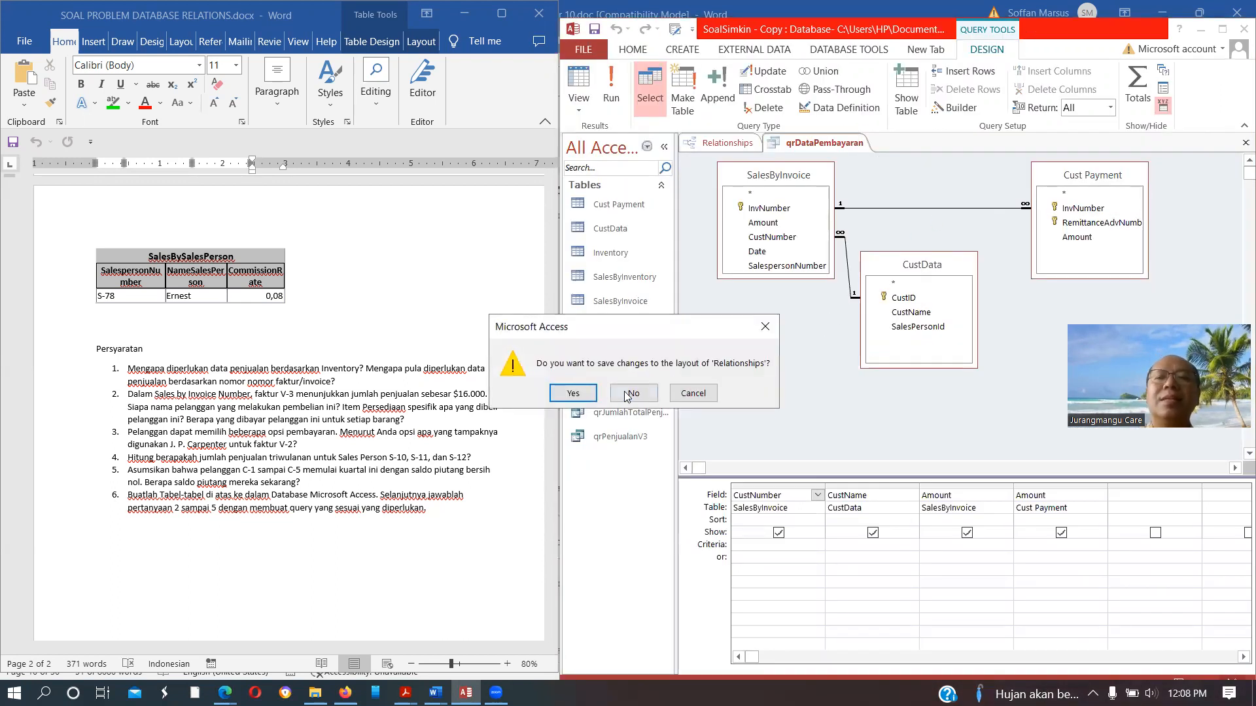
pyautogui.click(571, 396)
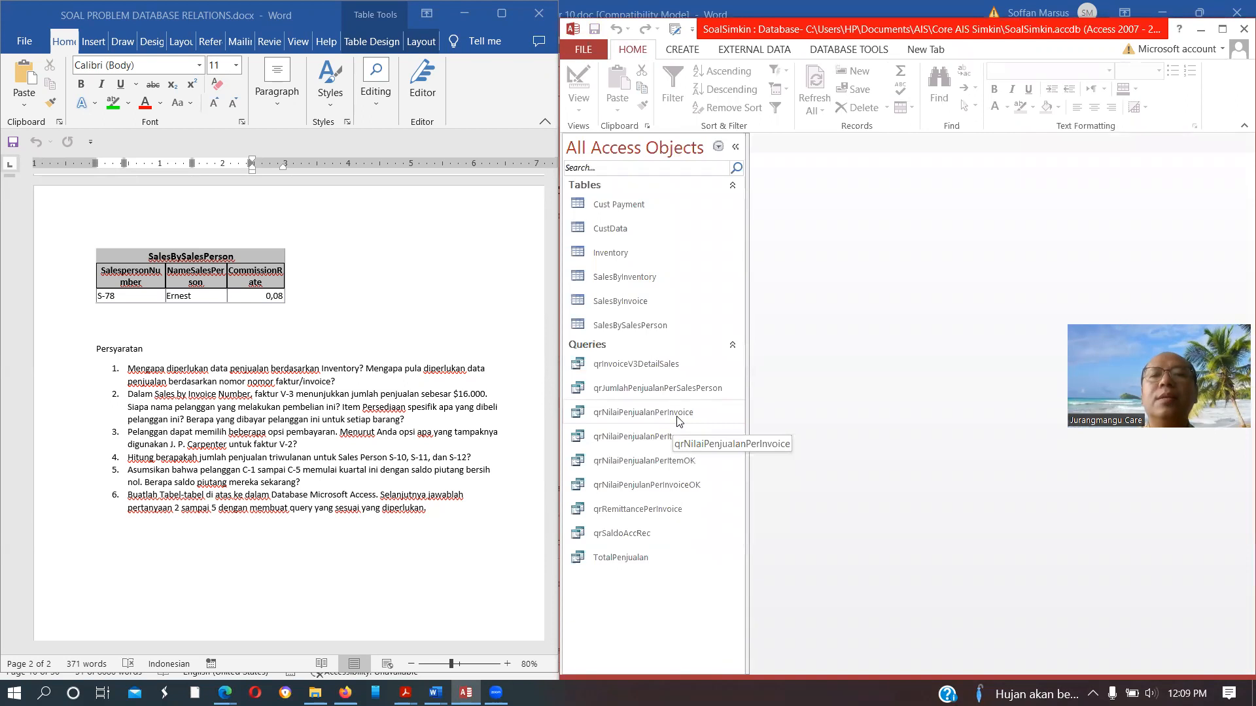
# Open the qrRemittancePerInvoice query, and check the sales values in qrNilaiPenjulanPerInvoiceOK before closing that one.
pyautogui.doubleClick(655, 508)
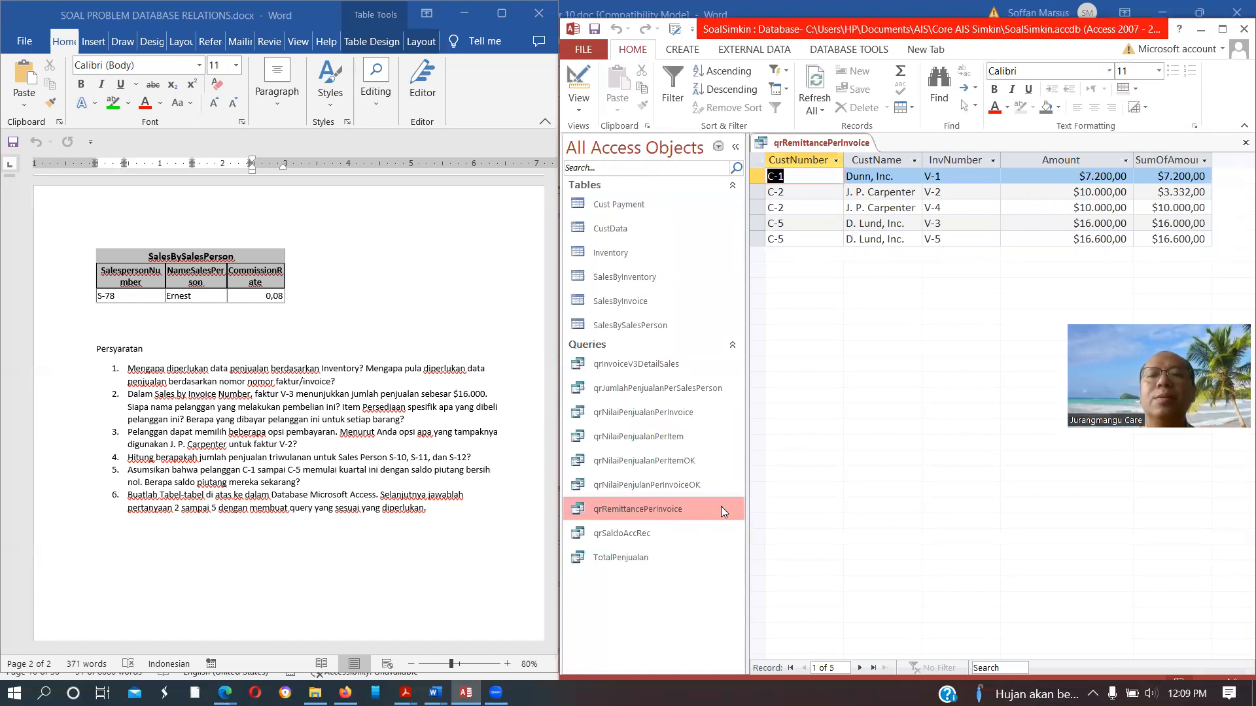
pyautogui.doubleClick(680, 486)
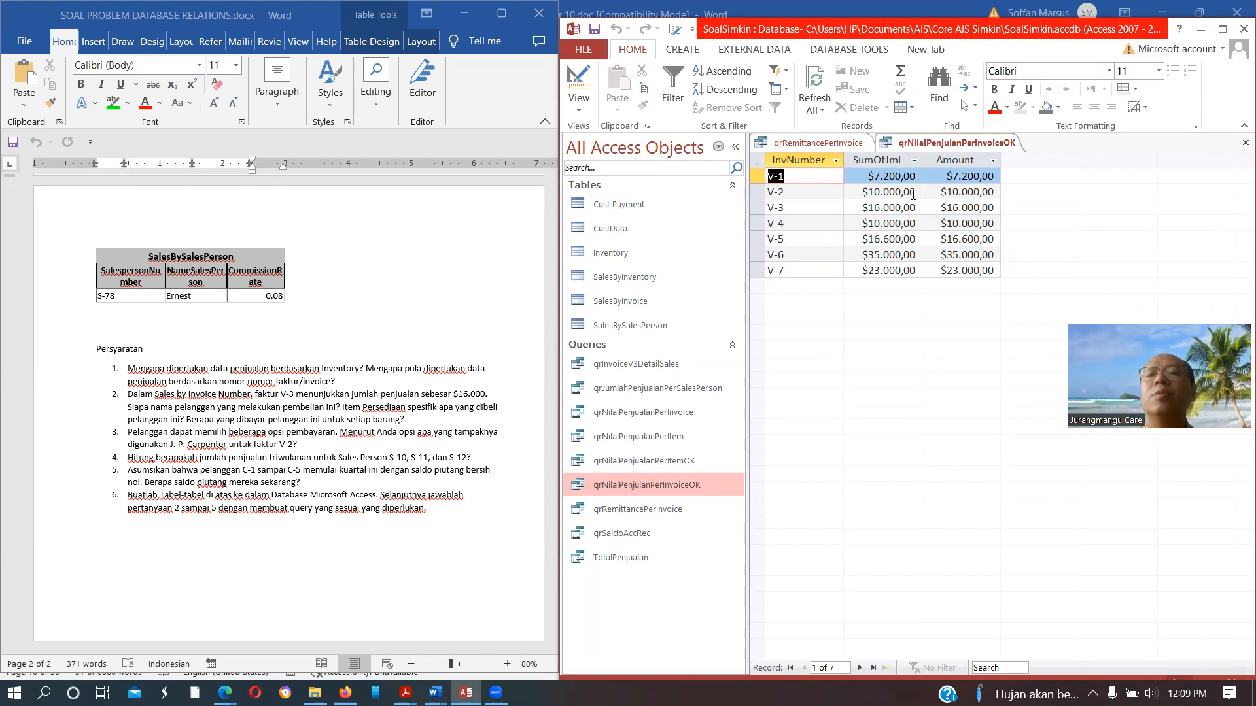
pyautogui.click(1246, 142)
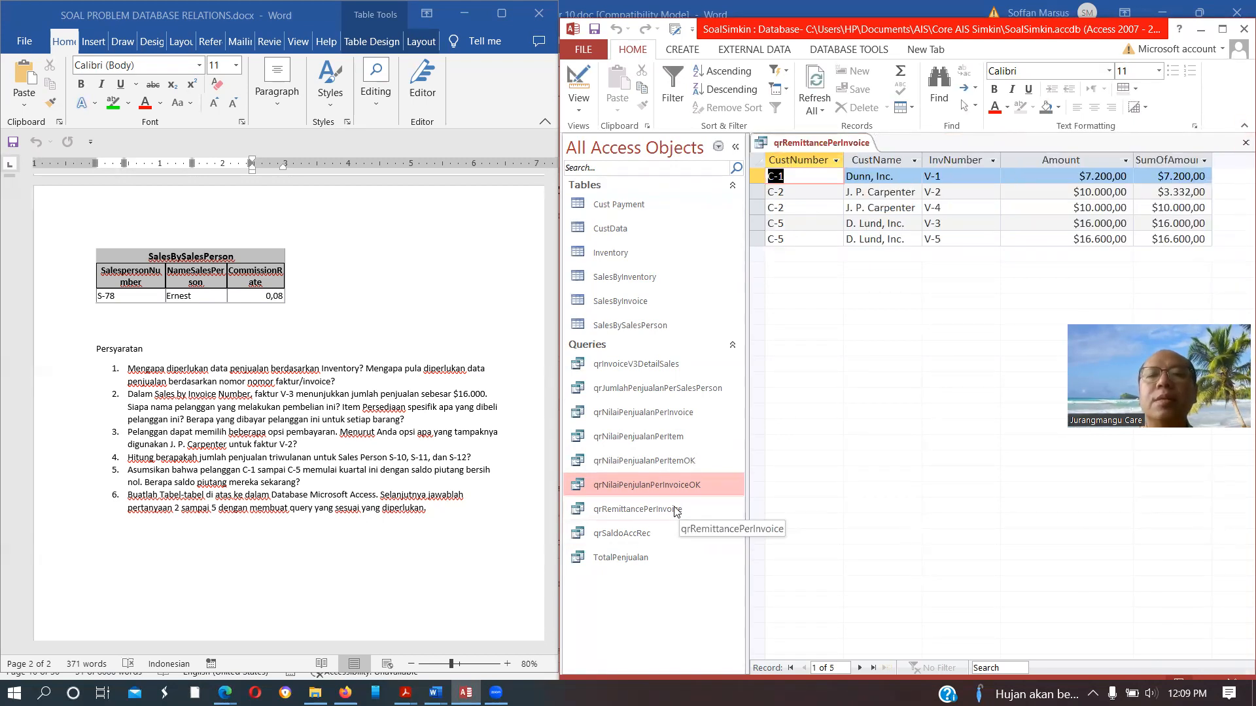
# Compare the invoice amounts with the summed payments in qrRemittancePerInvoice, especially for customer C-2's invoices V-2 and V-4.
pyautogui.click(676, 511)
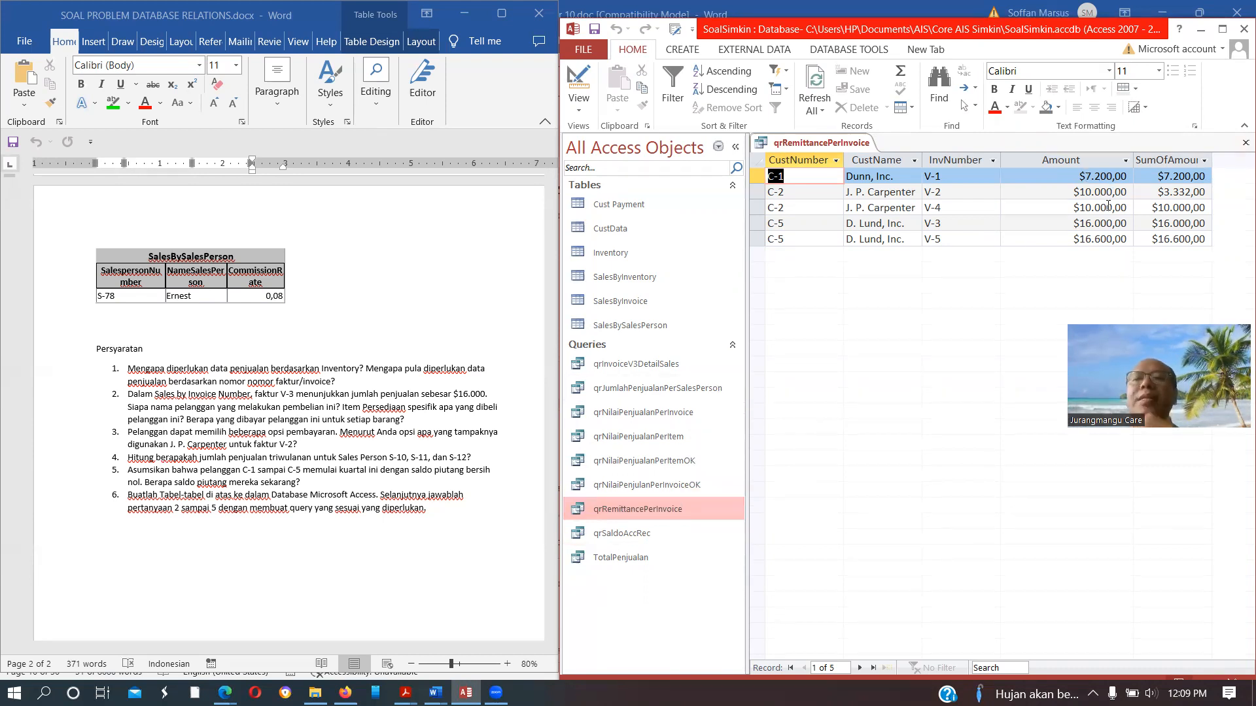
pyautogui.click(1151, 195)
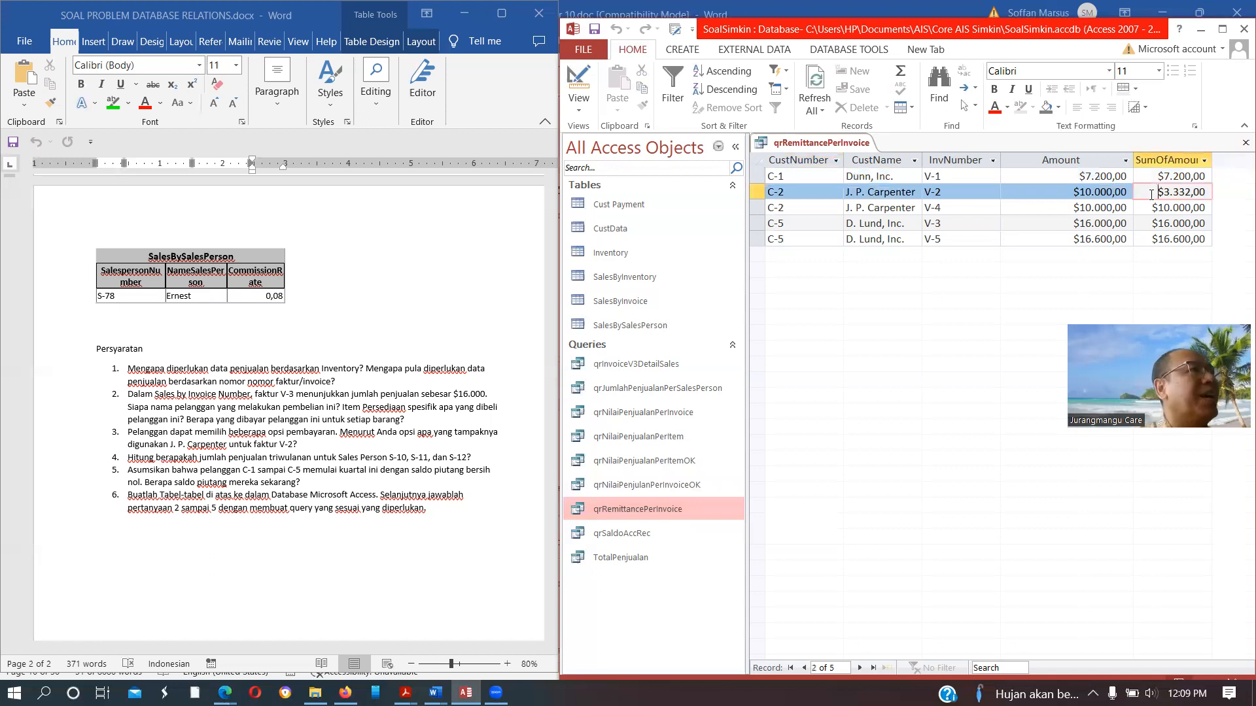
pyautogui.click(985, 208)
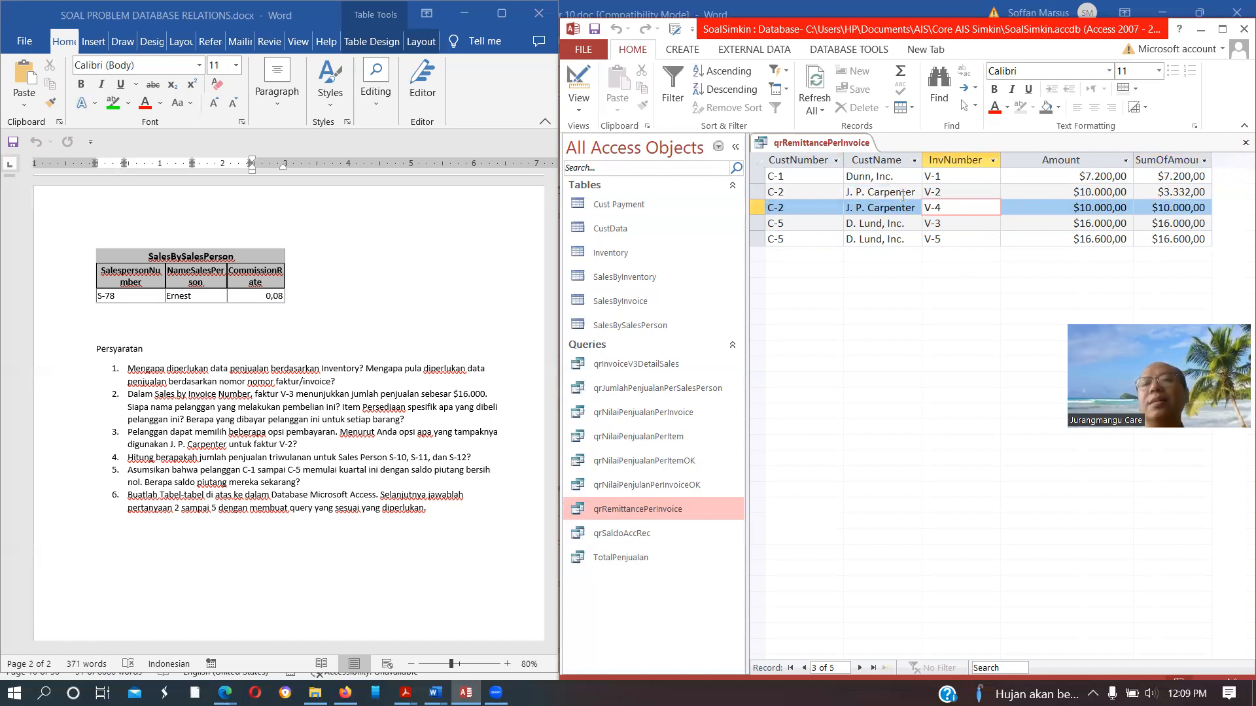
pyautogui.moveTo(902, 193); pyautogui.dragTo(917, 193)
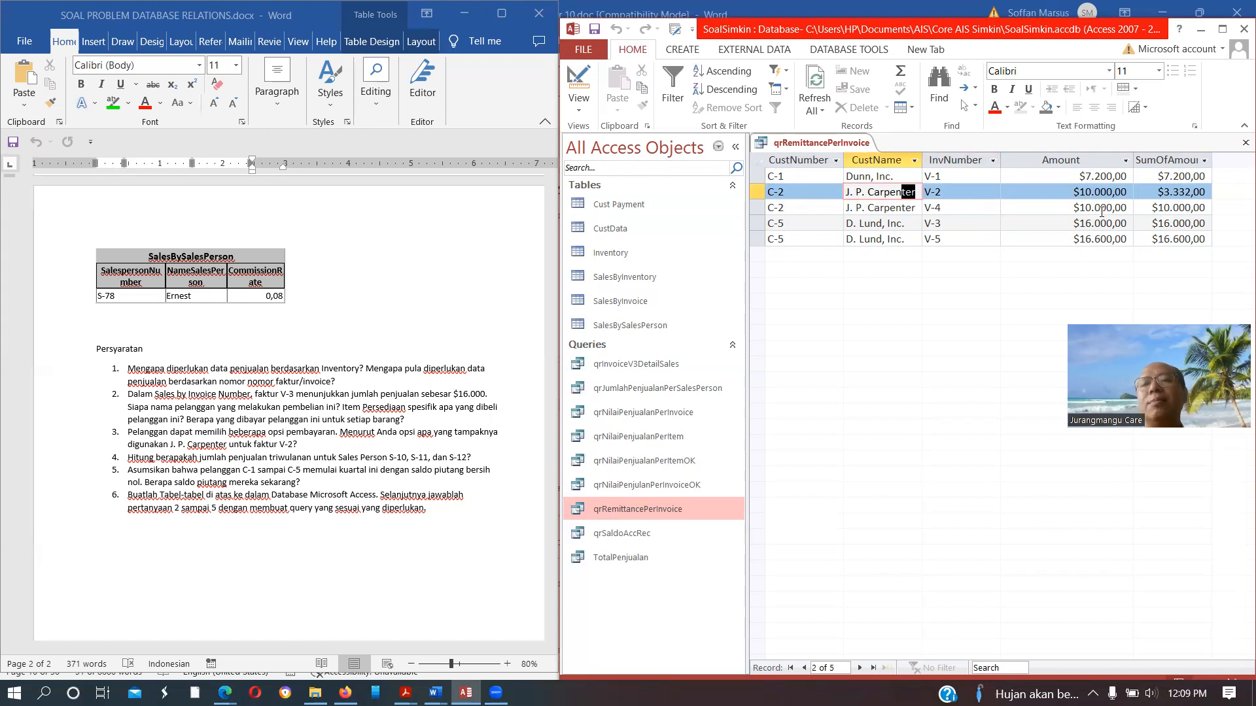
pyautogui.click(1101, 208)
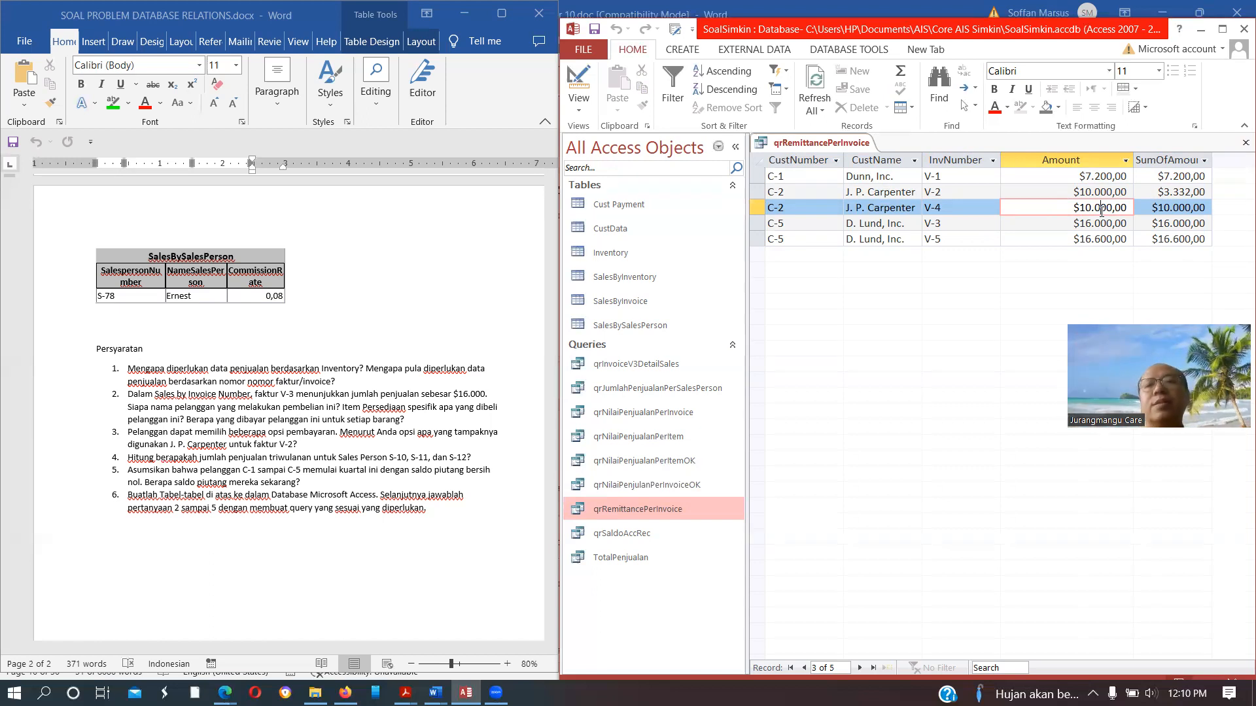
pyautogui.click(1141, 193)
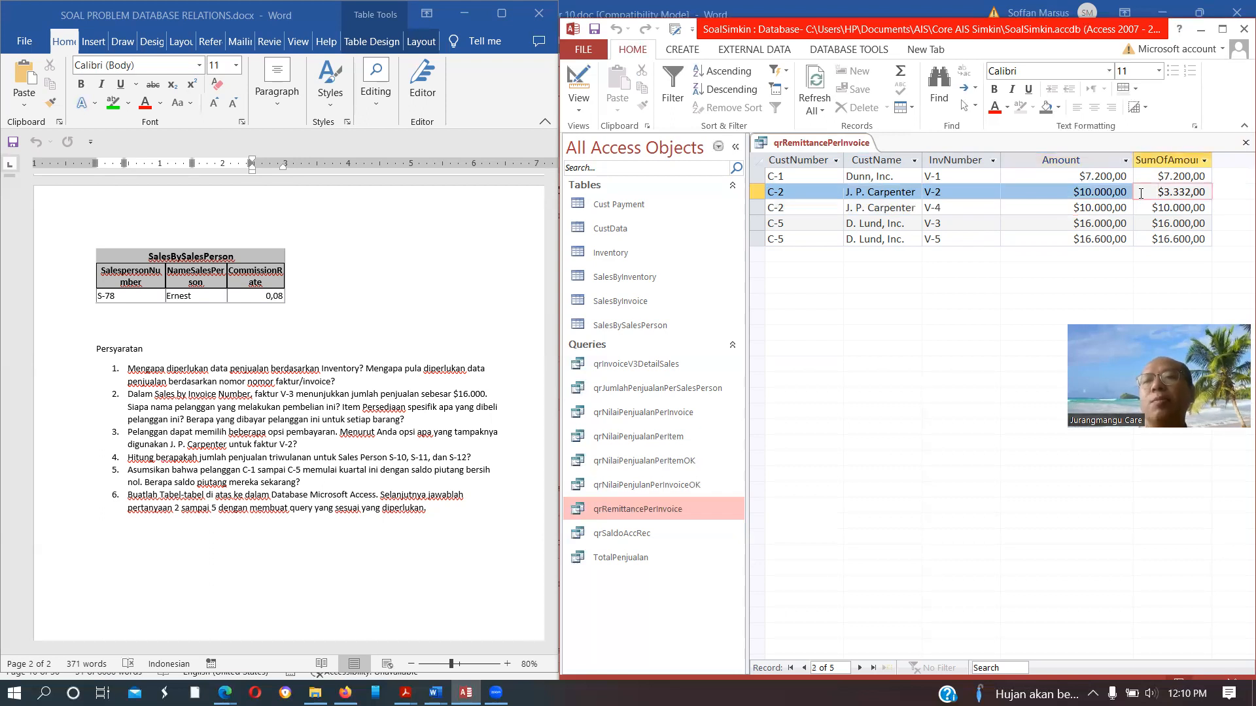
pyautogui.click(1142, 174)
pyautogui.click(1137, 223)
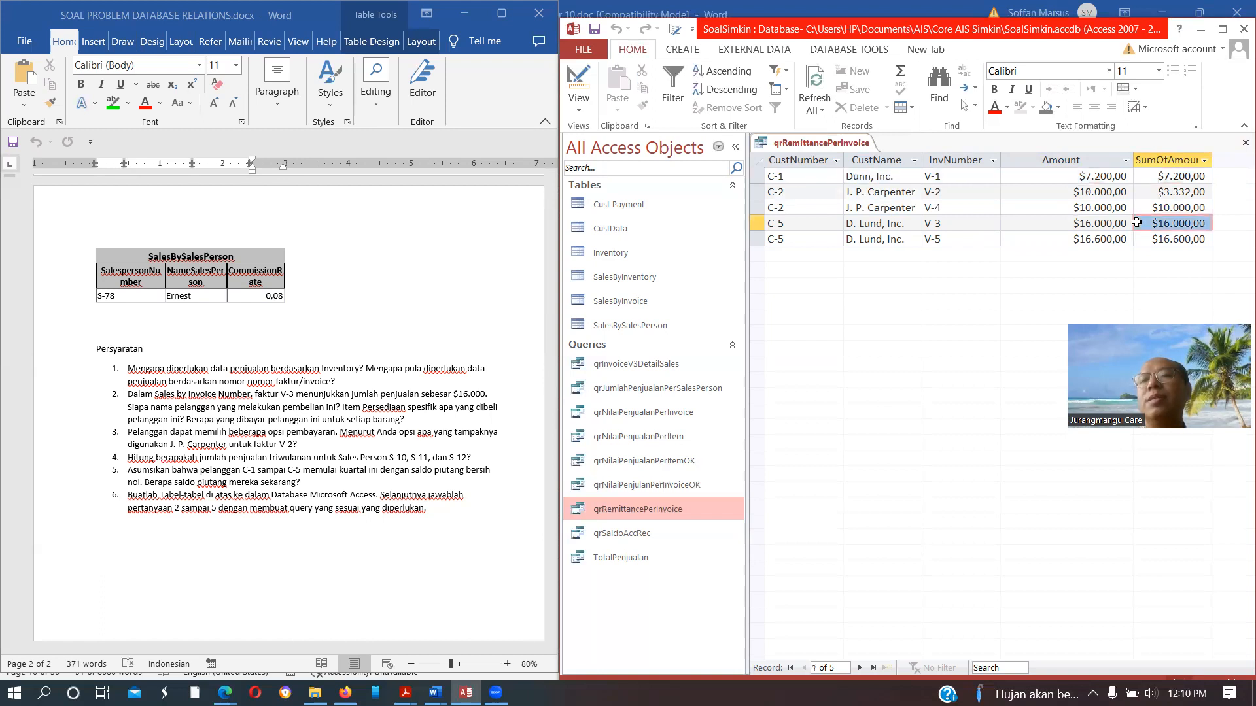
pyautogui.click(1137, 241)
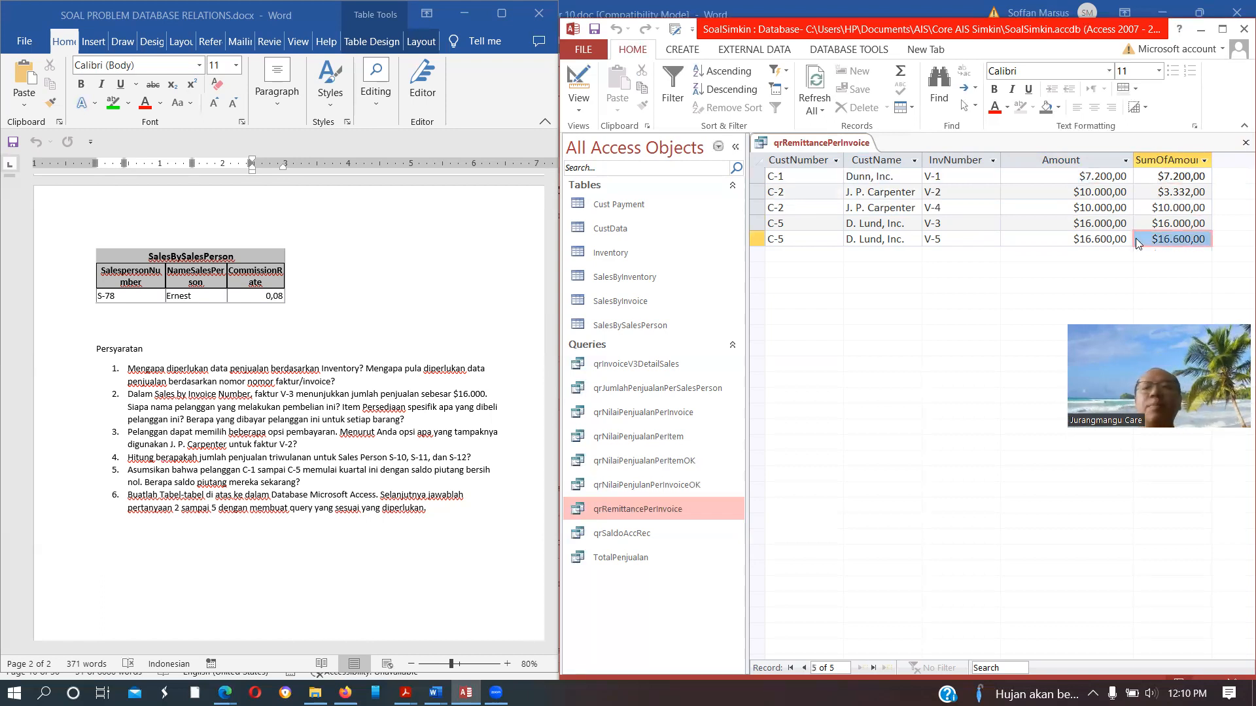
pyautogui.click(1141, 193)
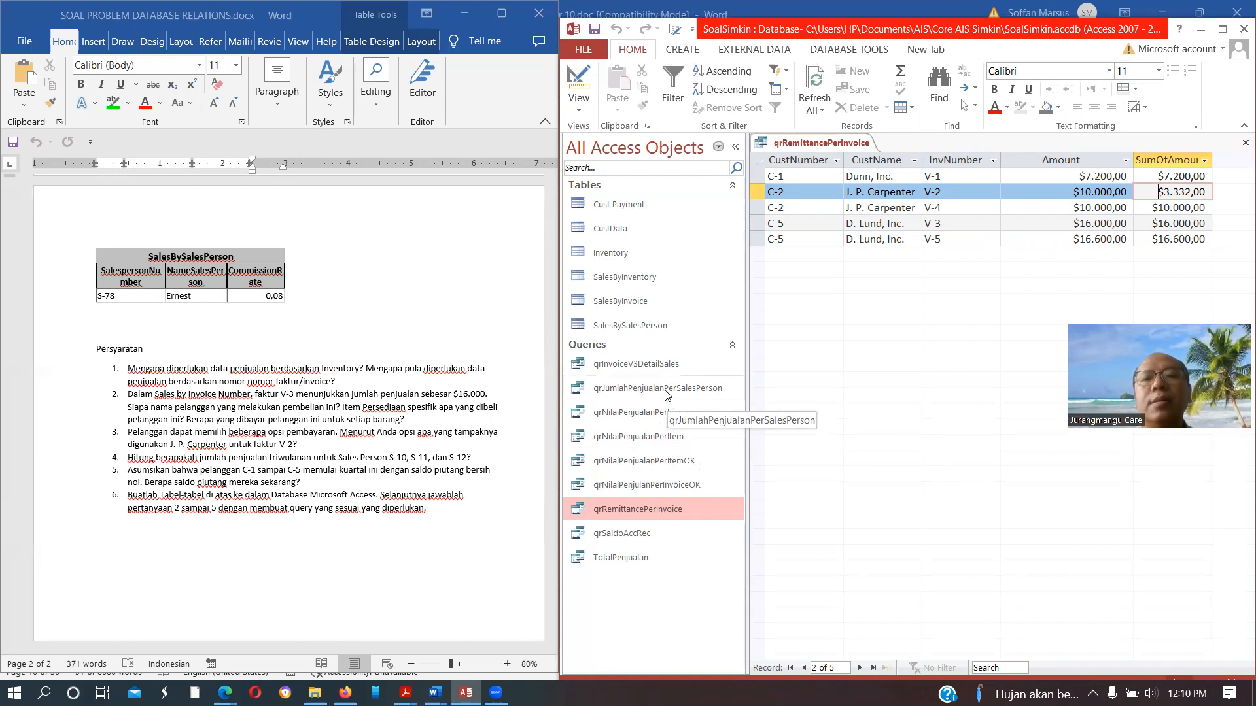
# Review the receivable balances and design of qrSaldoAccRec, along with the design of its source query qrRemittancePerInvoice.
pyautogui.doubleClick(629, 532)
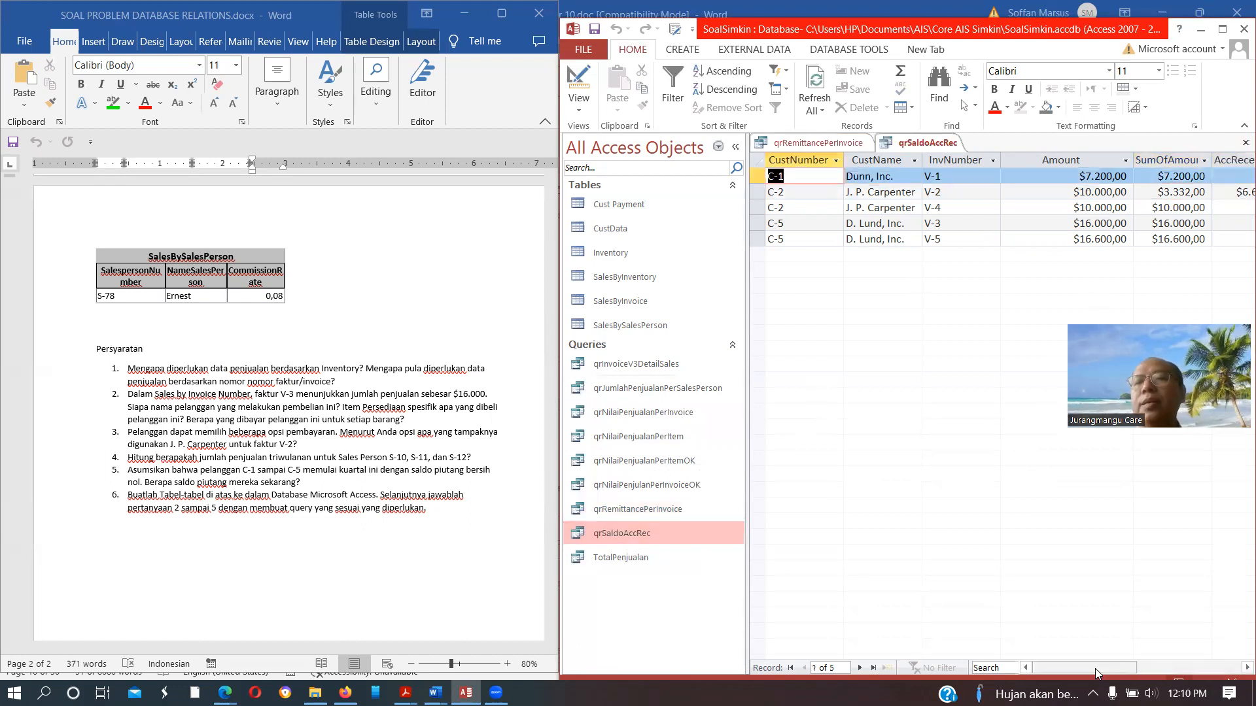
pyautogui.moveTo(1095, 667); pyautogui.dragTo(1117, 665)
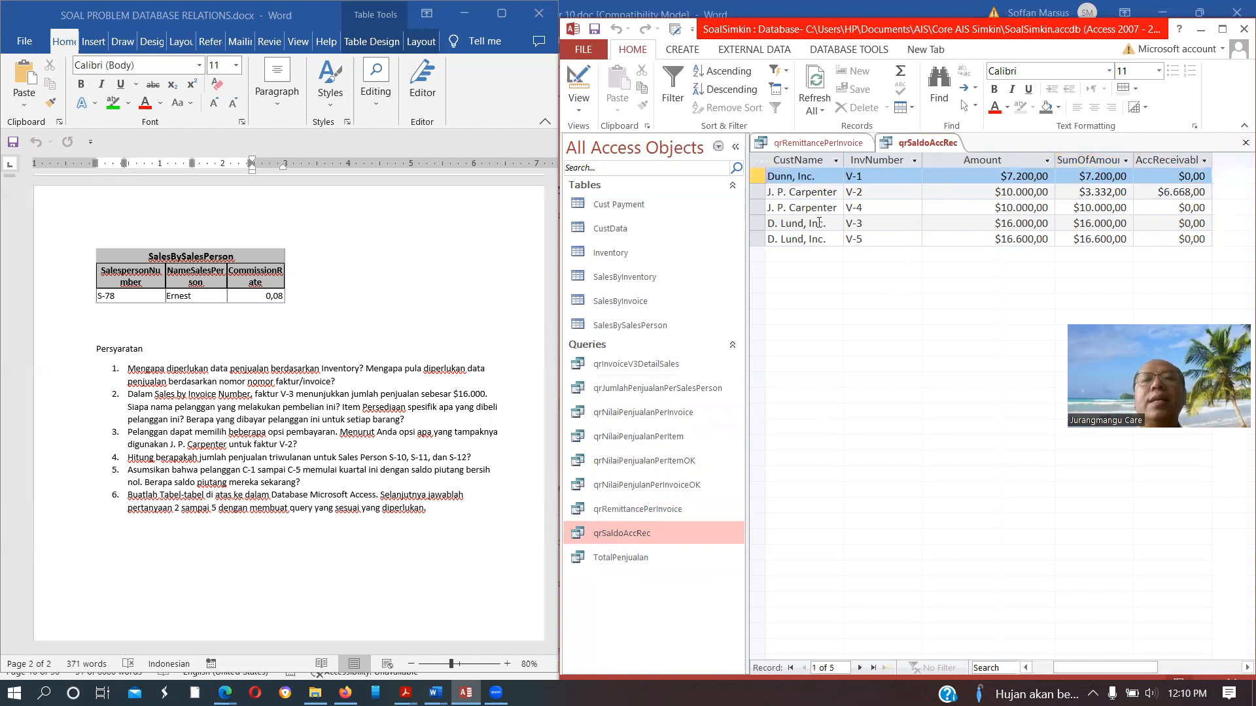
pyautogui.click(579, 72)
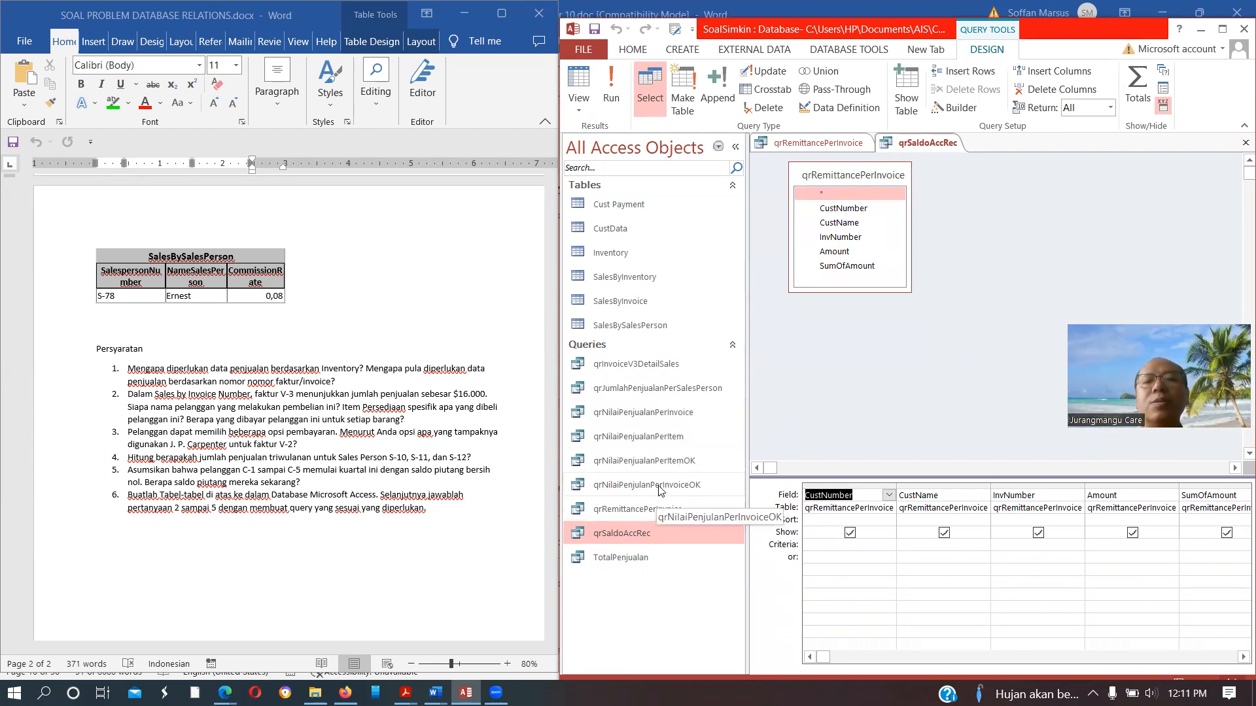
pyautogui.doubleClick(658, 508)
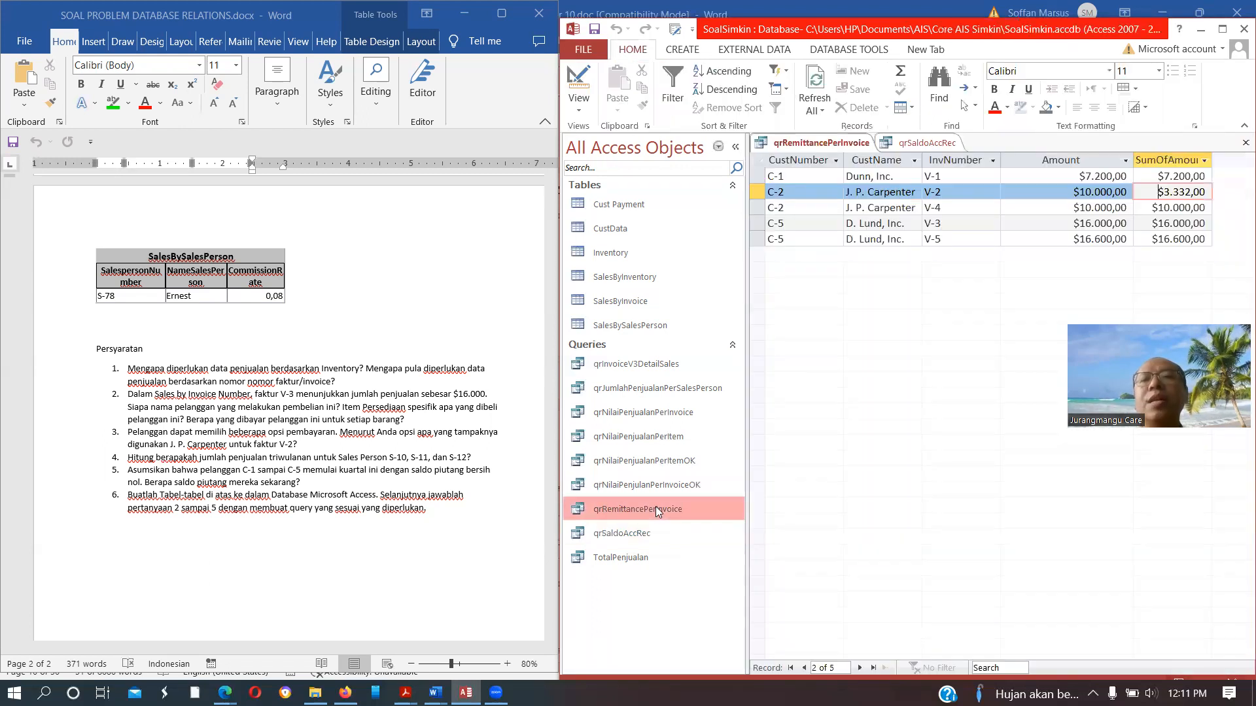
pyautogui.click(578, 85)
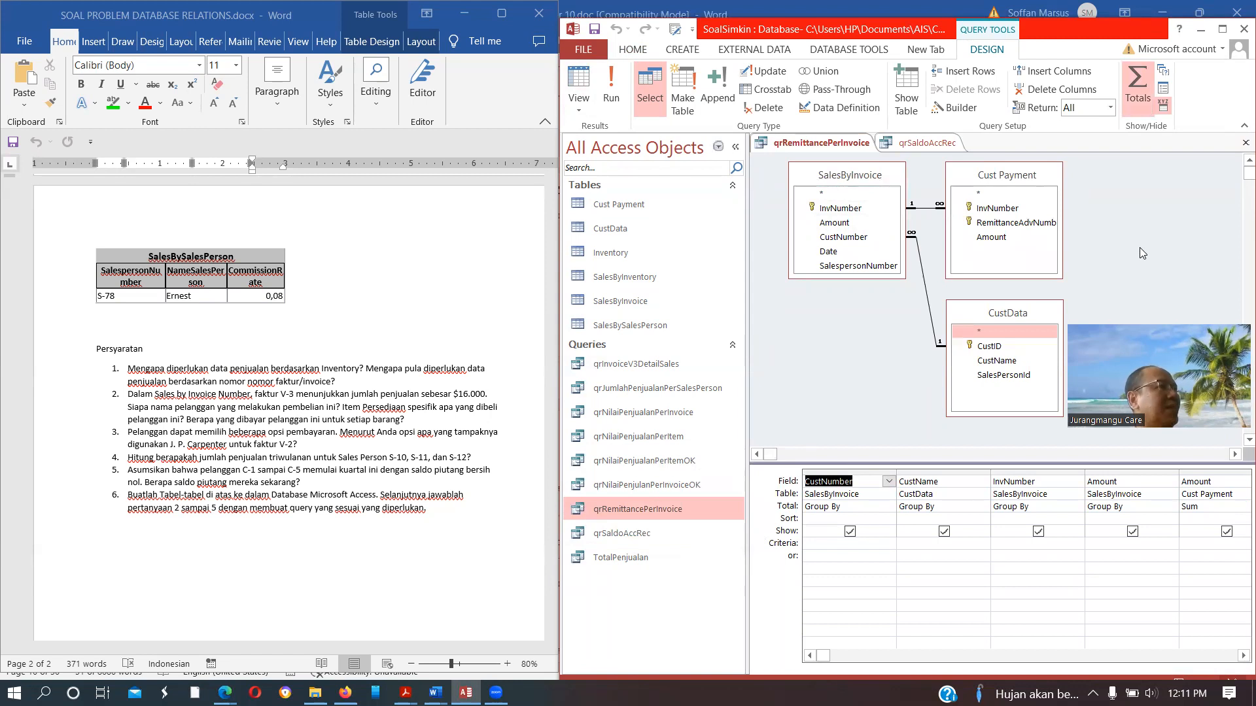